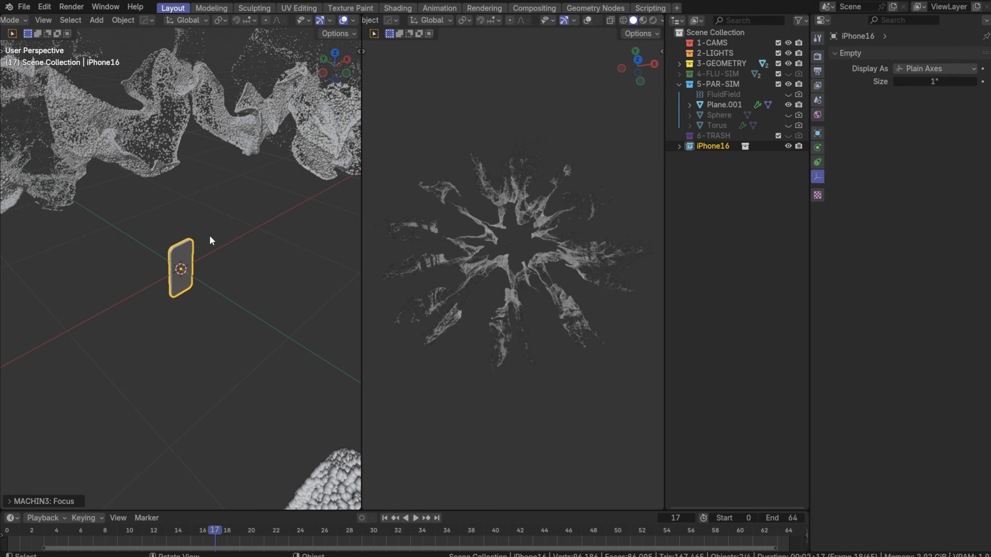
Scale up the iPhone16 model at the centre of the particle burst and deselect it
scroll(209, 236, down, 8)
scroll(174, 364, up, 12)
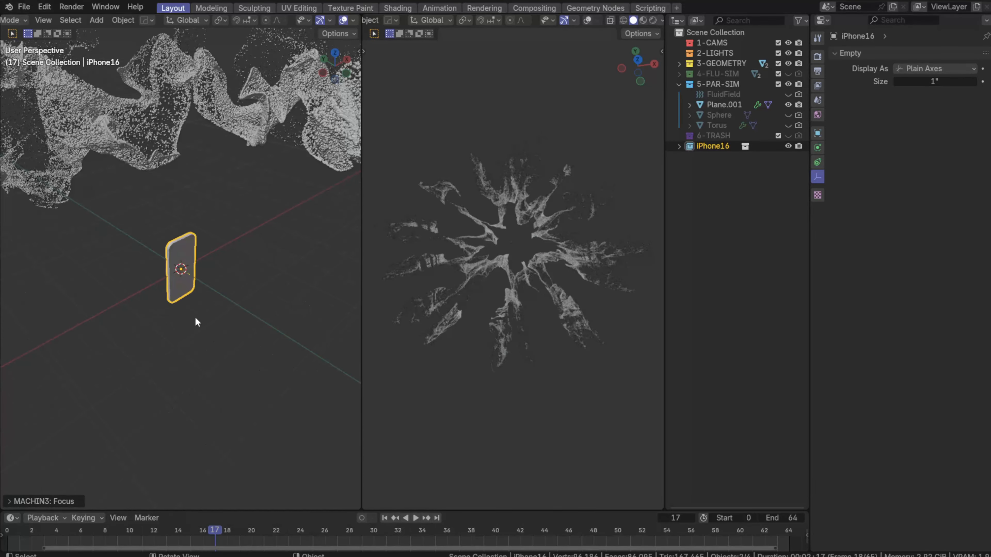
scroll(195, 317, up, 2)
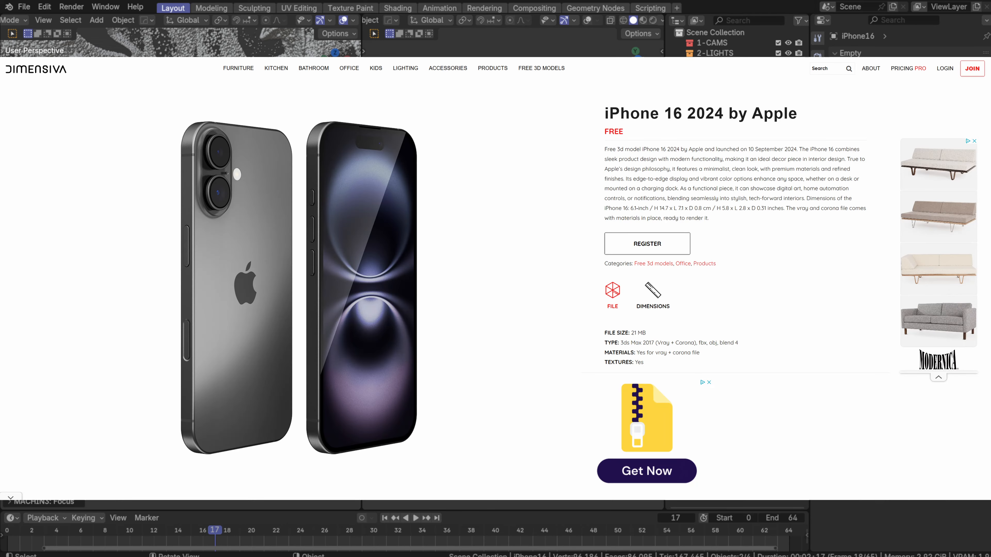
scroll(180, 269, down, 1)
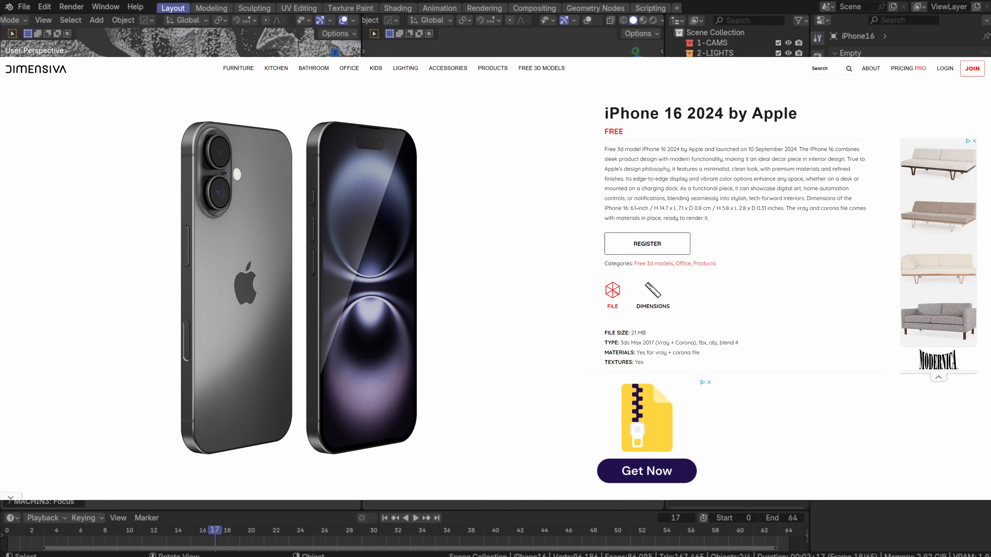
scroll(295, 221, down, 13)
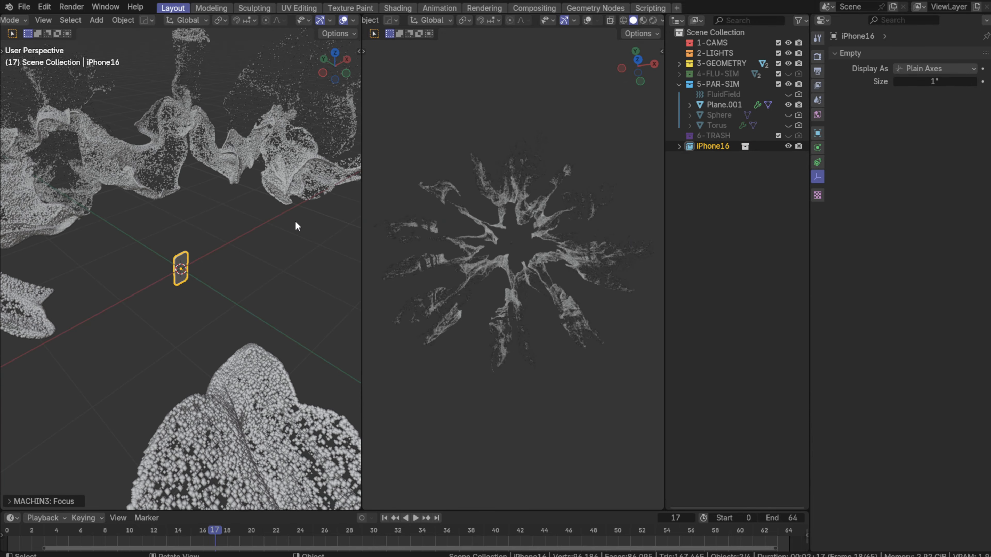
scroll(204, 267, up, 4)
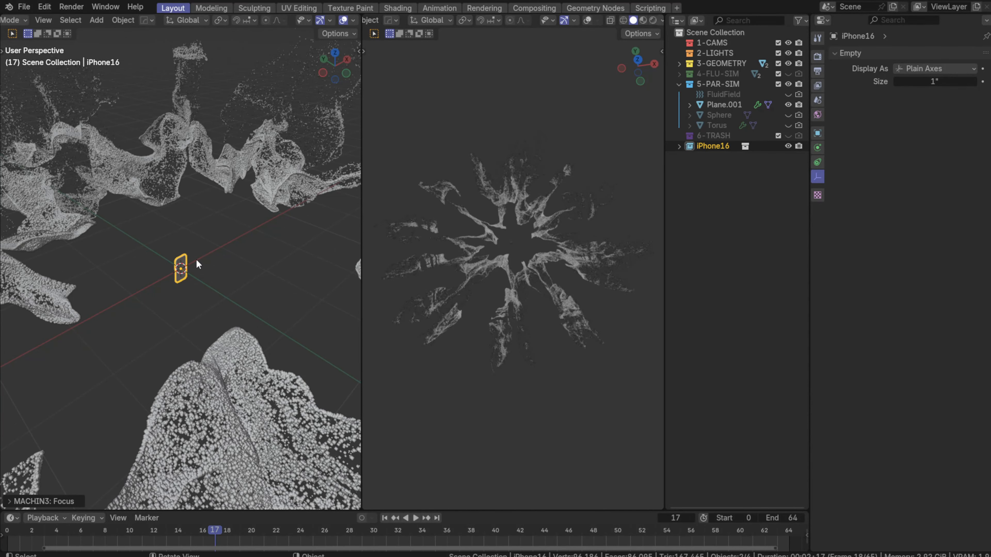
middle_drag(179, 254, 202, 214)
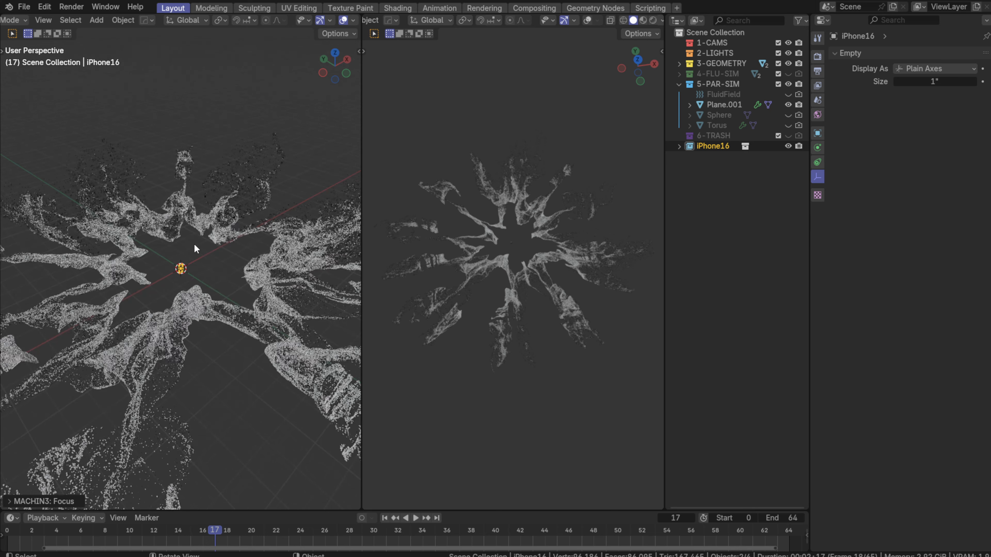
key(s)
click(191, 288)
scroll(212, 221, down, 5)
click(217, 227)
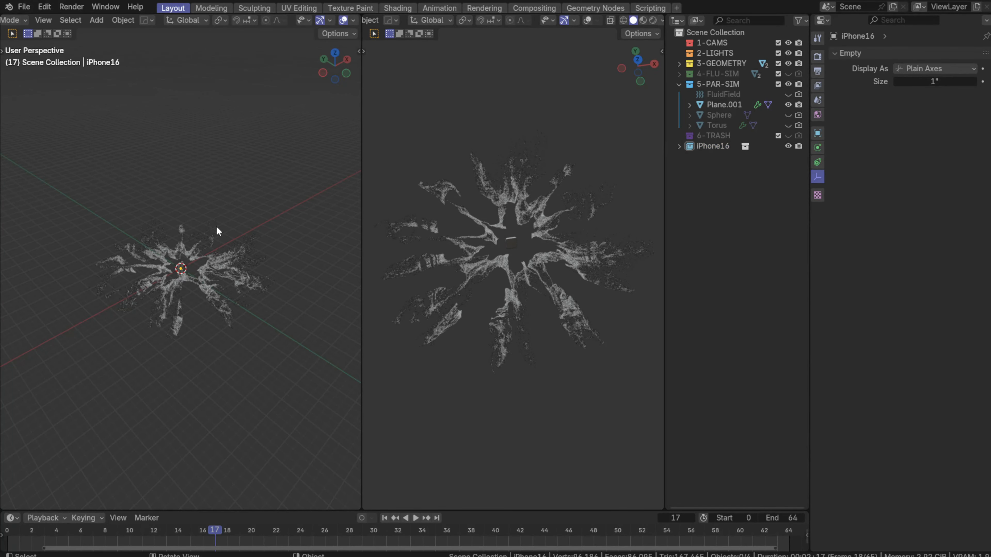
Add a new camera to the scene
key(shift+a)
text(xc)
key(BackSpace)
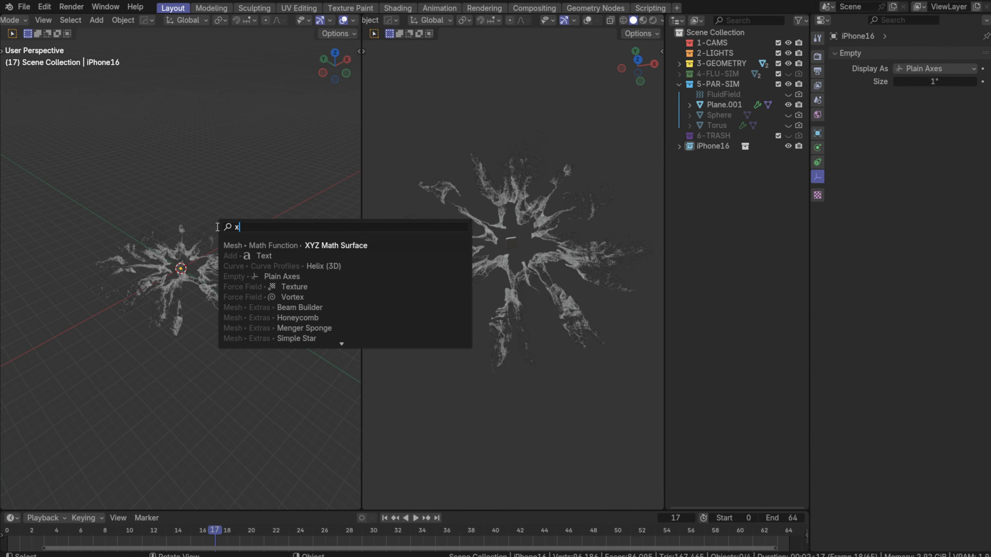
key(BackSpace)
text(cam)
key(BackSpace)
key(BackSpace)
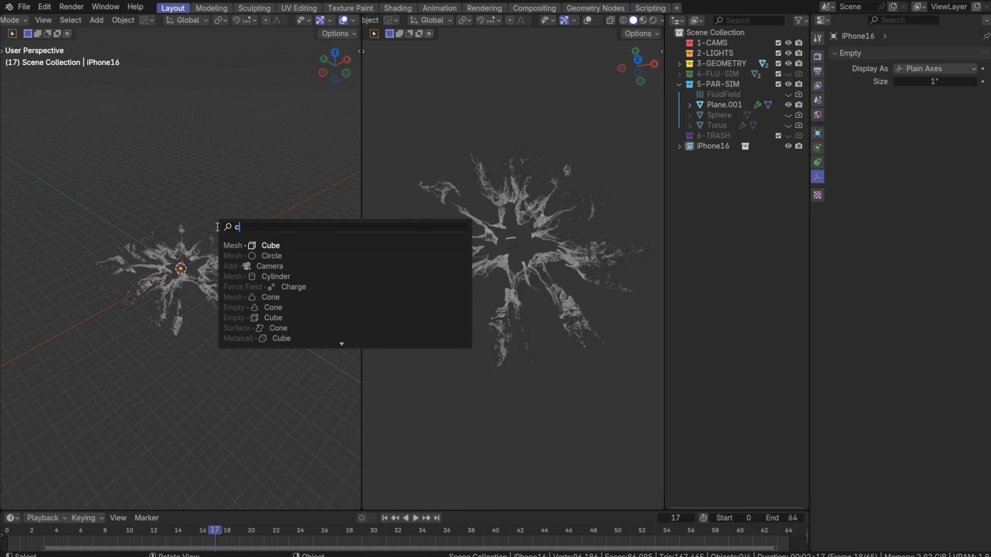
key(BackSpace)
text(camera)
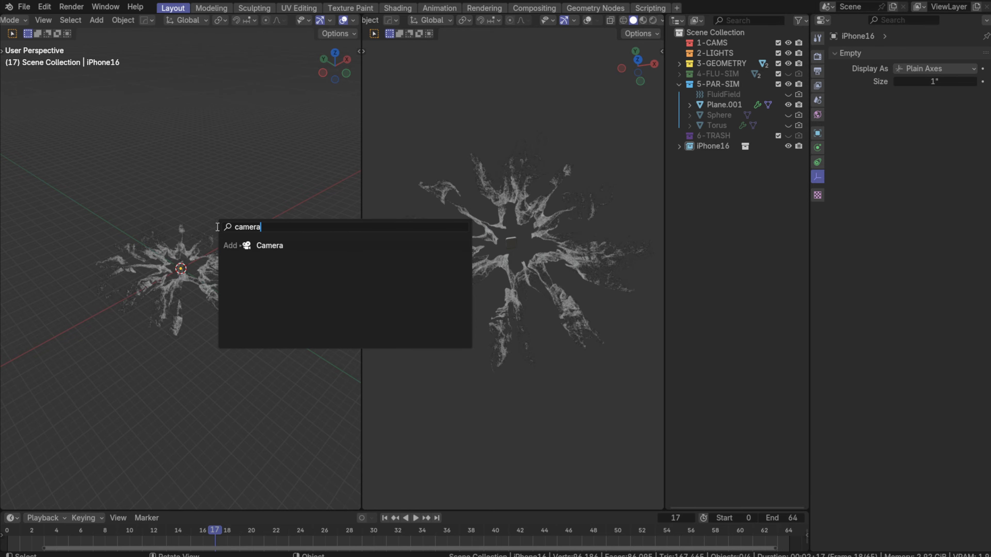
key(Return)
Move the camera straight up along the Z axis, above the phone
scroll(196, 264, up, 5)
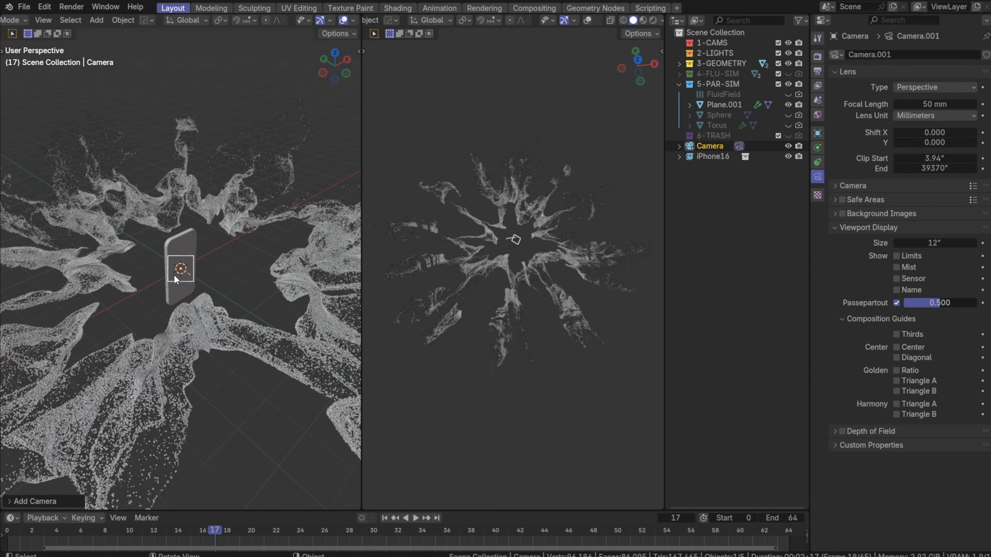
middle_drag(173, 274, 435, 278)
key(g)
key(z)
click(200, 200)
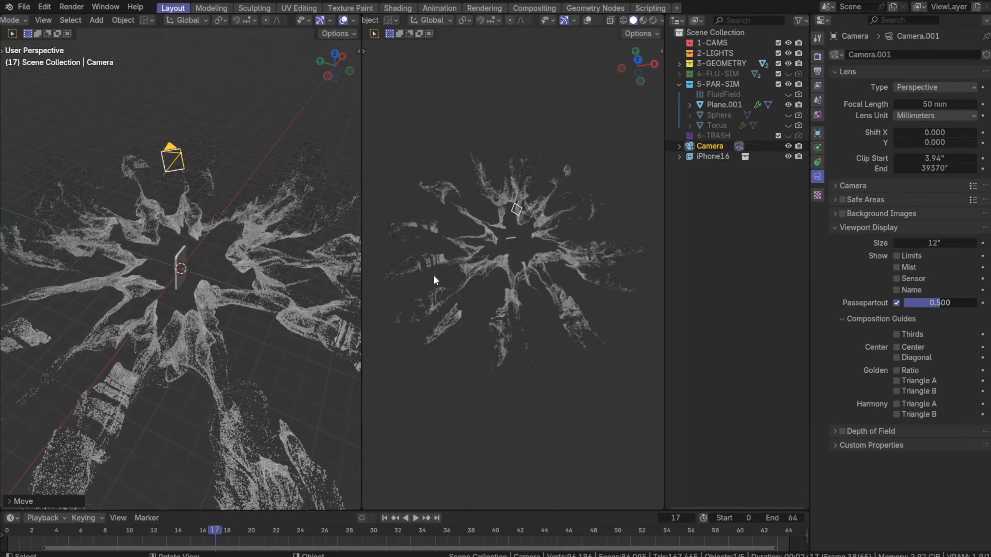
Enlarge the camera's viewport display size, first to 32" and finally to 64"
click(927, 243)
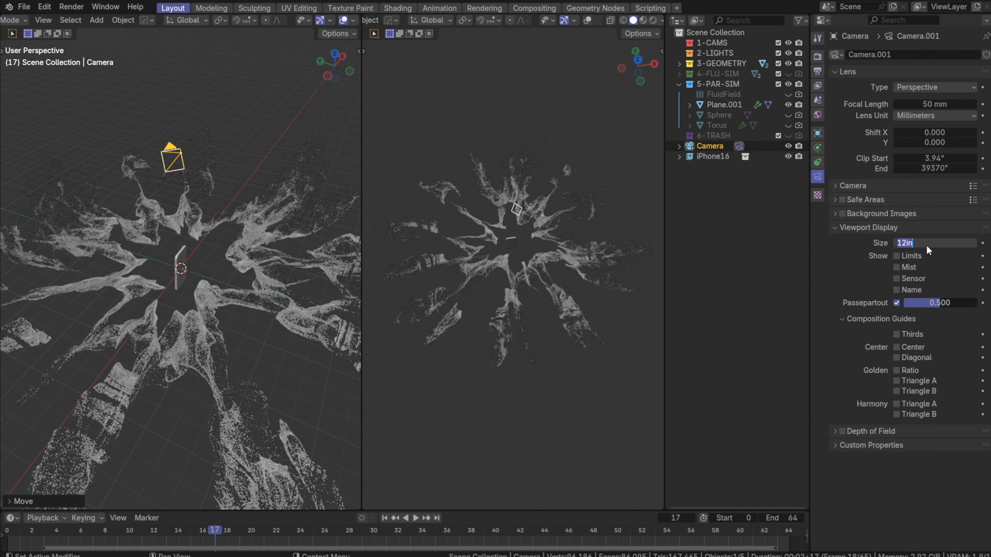
click(948, 242)
key(Return)
mouse_move(302, 94)
middle_down()
mouse_move(173, 245)
mouse_move(200, 227)
mouse_move(234, 235)
middle_up()
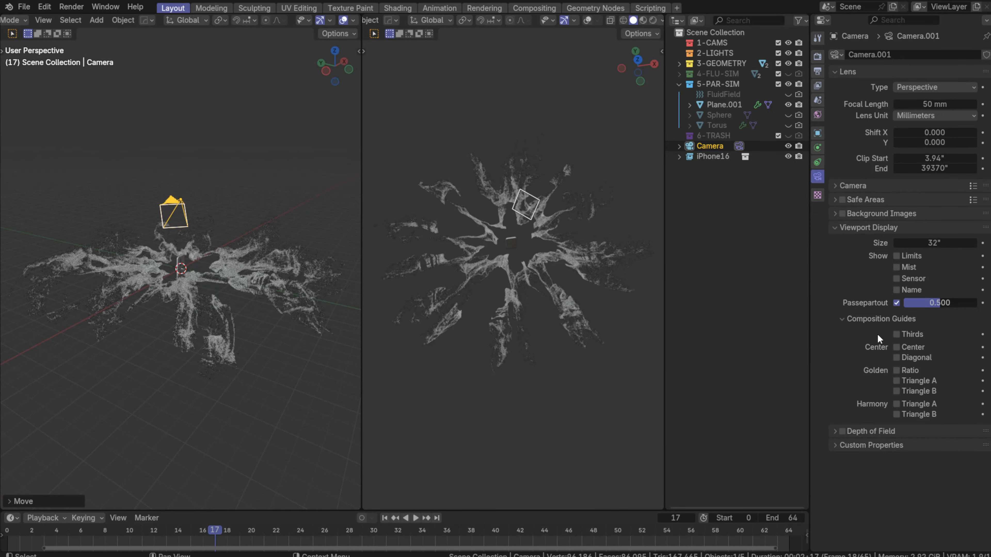
click(941, 245)
text(64)
key(Return)
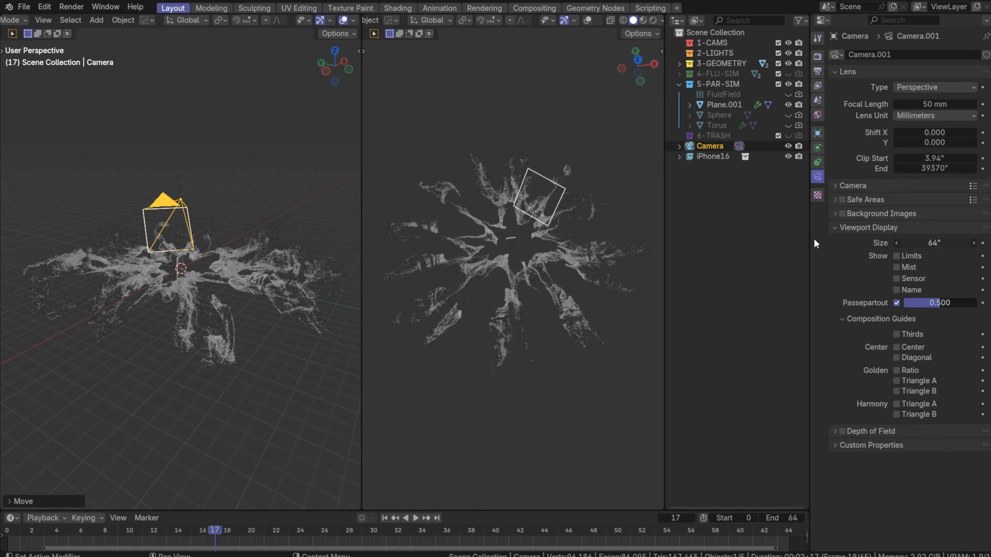
Raise the camera further along the Z axis to a height of about 229"
mouse_move(210, 197)
middle_down()
mouse_move(236, 258)
mouse_move(206, 205)
mouse_move(210, 227)
mouse_move(190, 230)
middle_up()
key(g)
key(z)
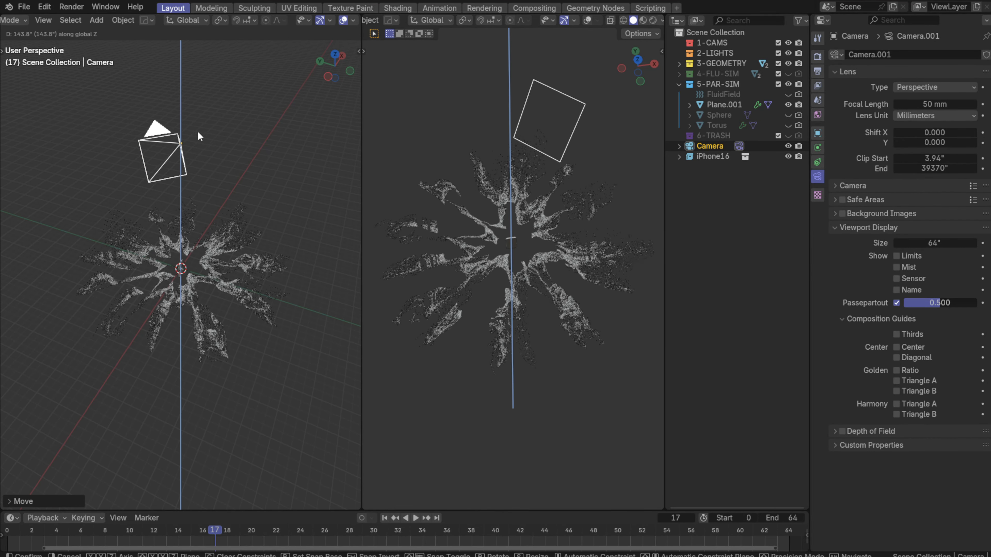
click(197, 131)
Reset the camera's rotation to 0° on the X, Y and Z axes so it points straight down
key(n)
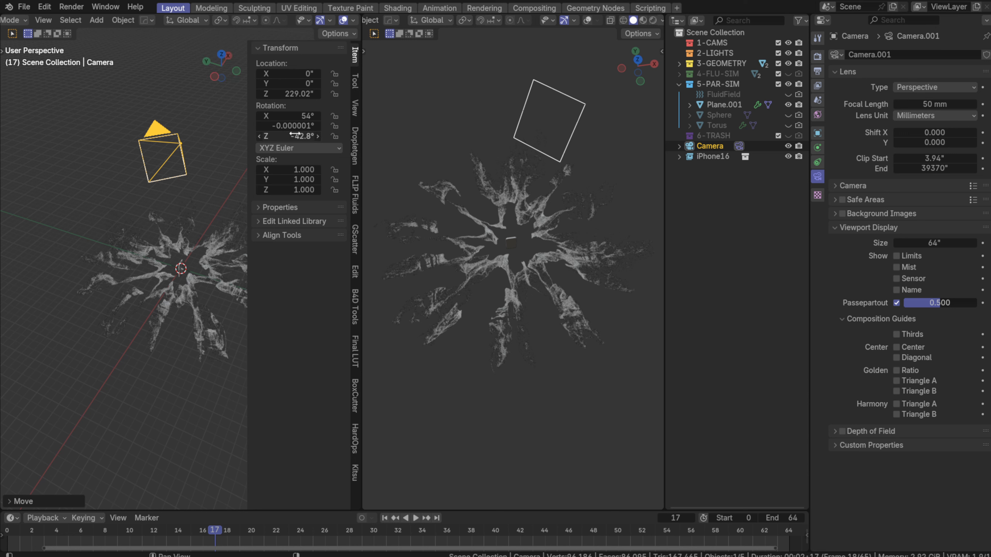
click(296, 119)
text(0)
key(Tab)
text(0)
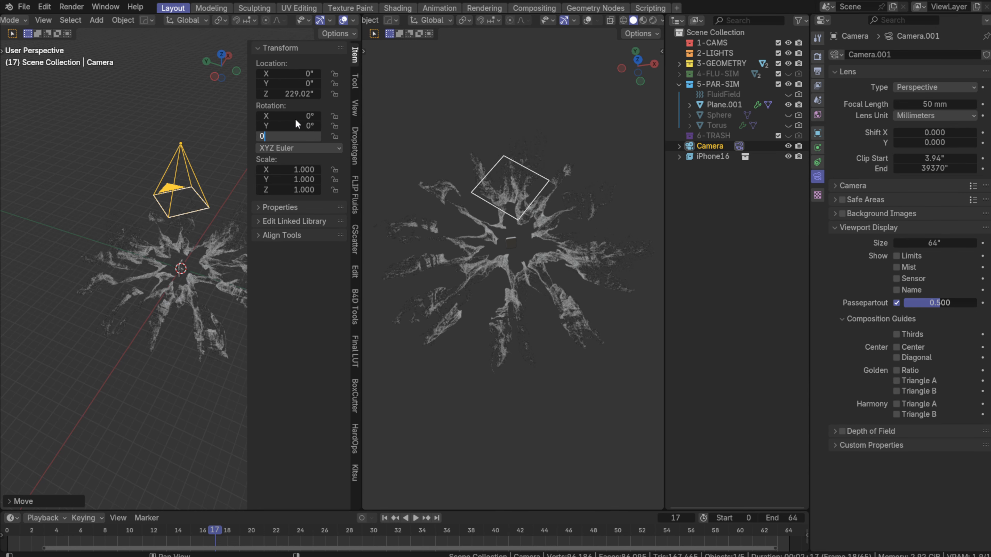
key(Return)
key(n)
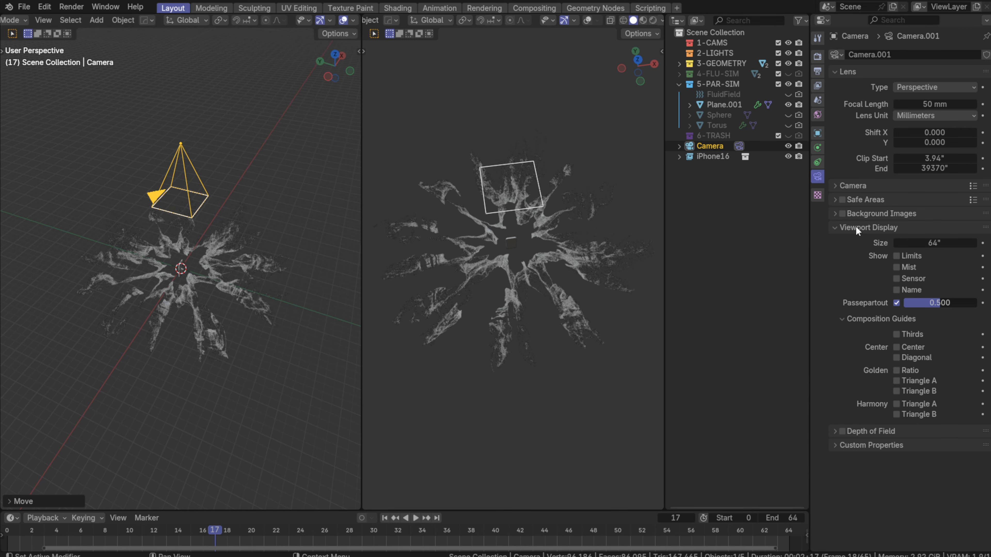
Set the camera's focal length to 120 mm and collapse its Viewport Display settings
click(927, 105)
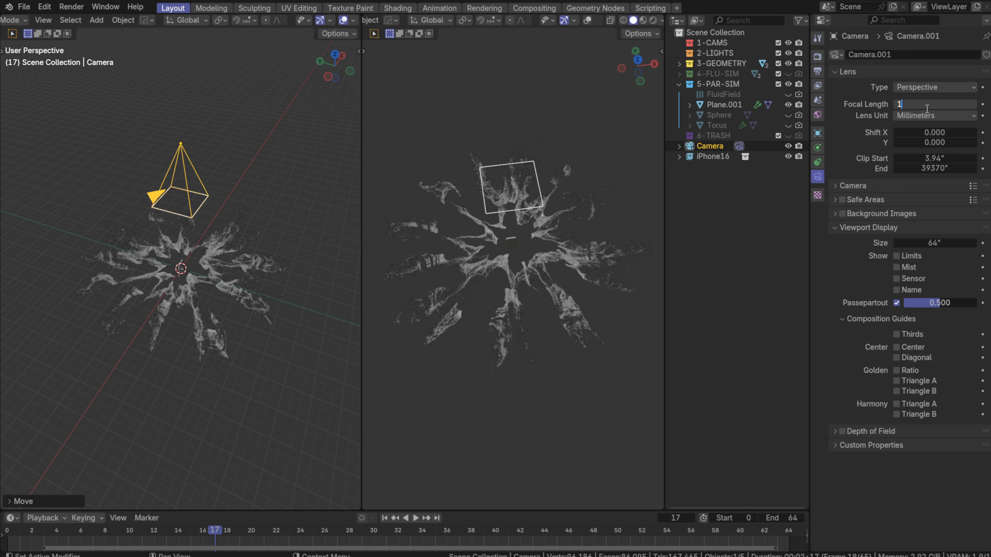
key(Return)
click(866, 227)
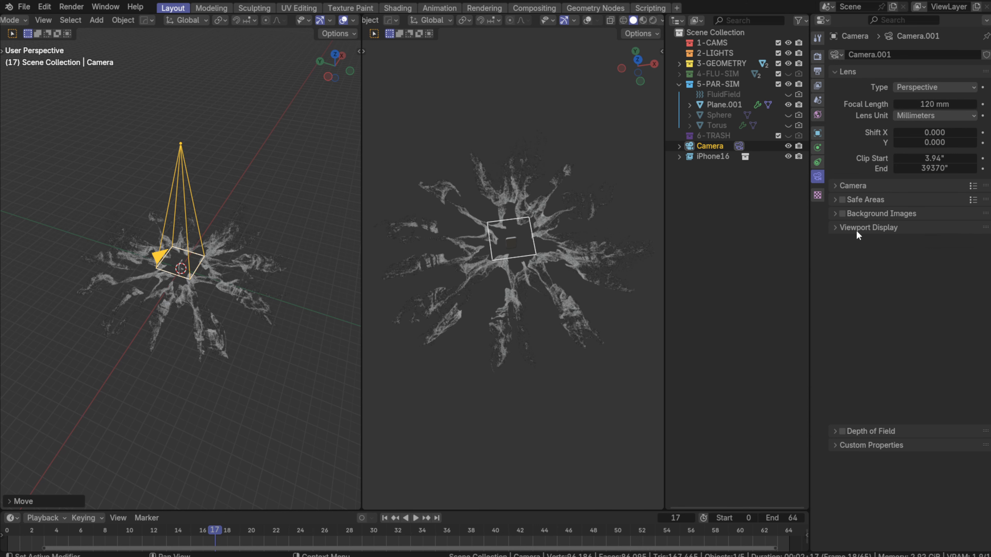
click(870, 241)
click(863, 242)
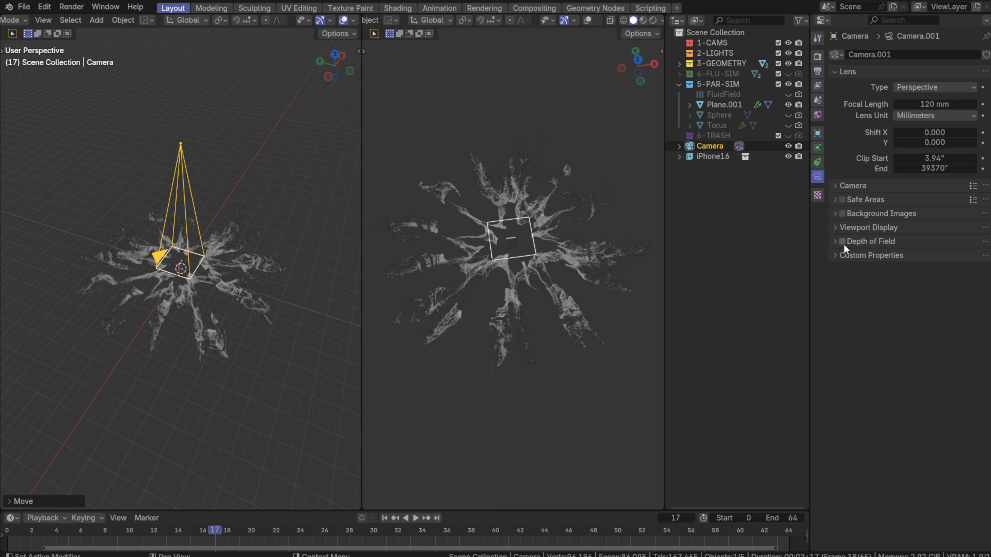
click(865, 229)
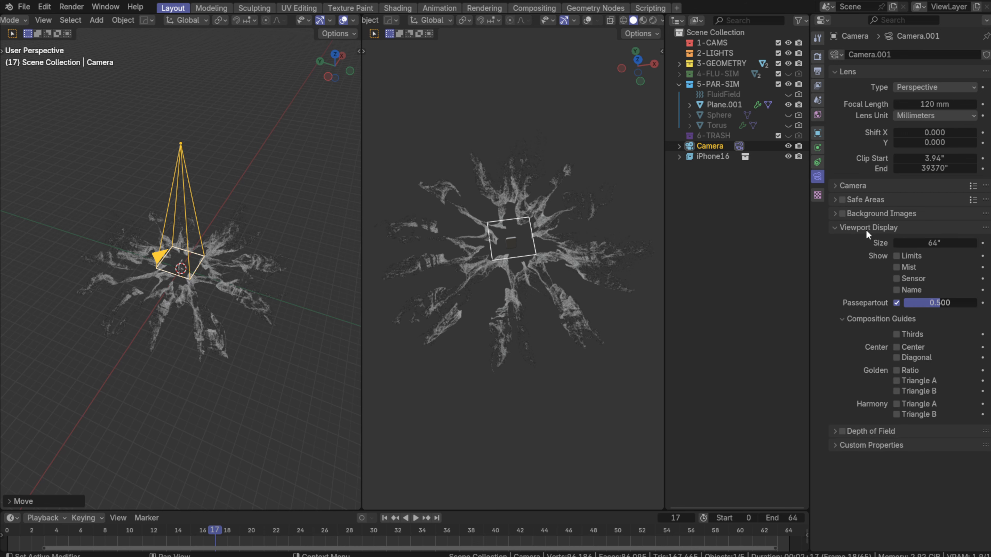
click(866, 229)
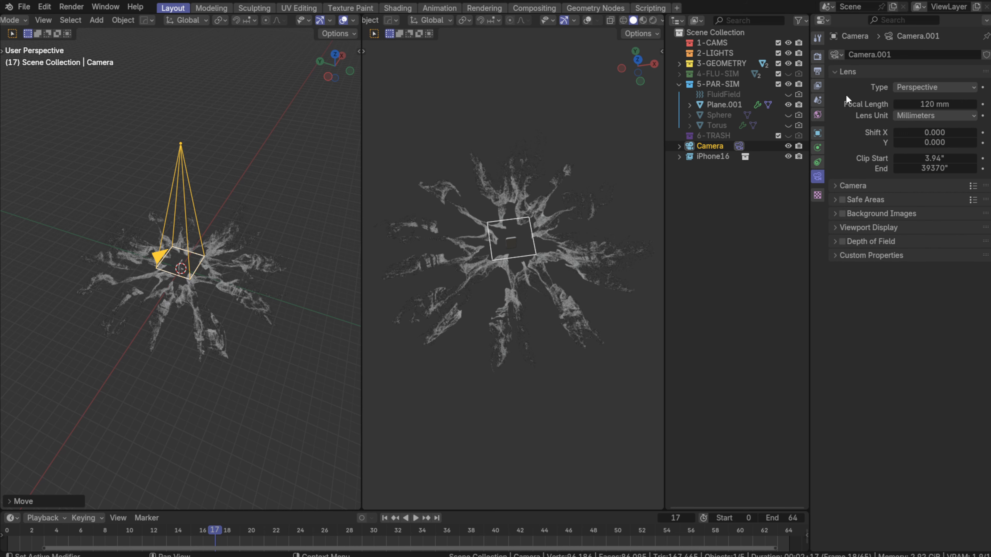
Check the render output format, look through the new camera in the second viewport and fit its frame to the view
click(817, 57)
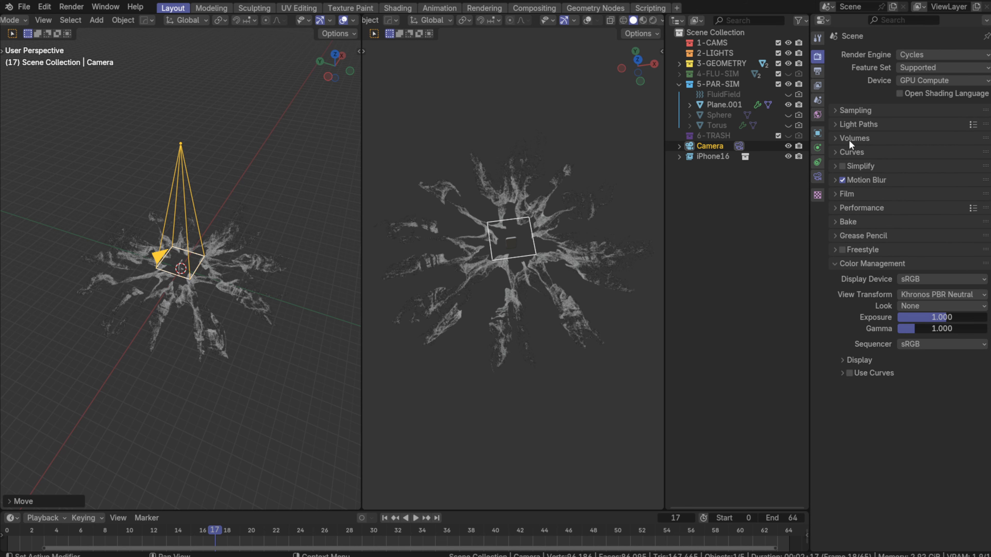
click(818, 72)
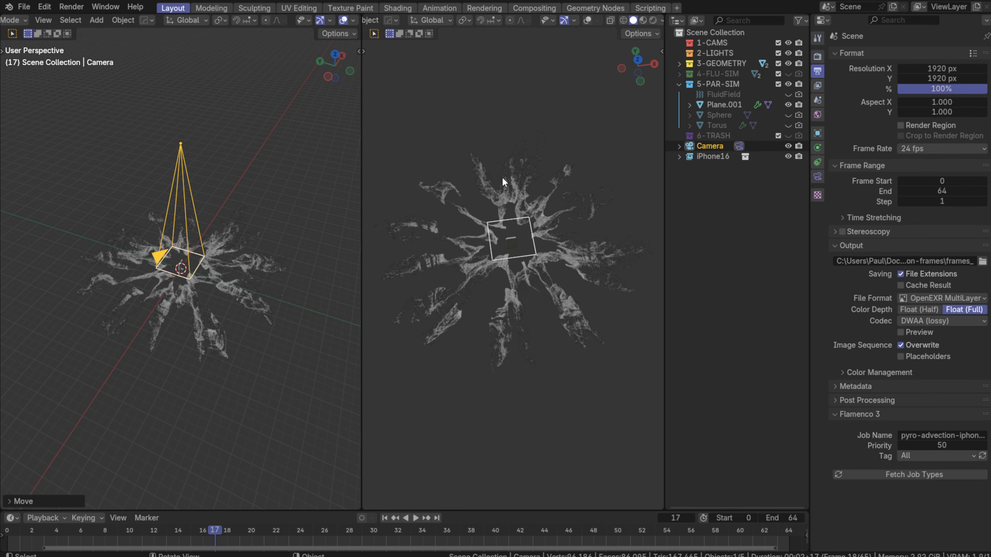
key(KP_0)
scroll(224, 268, down, 2)
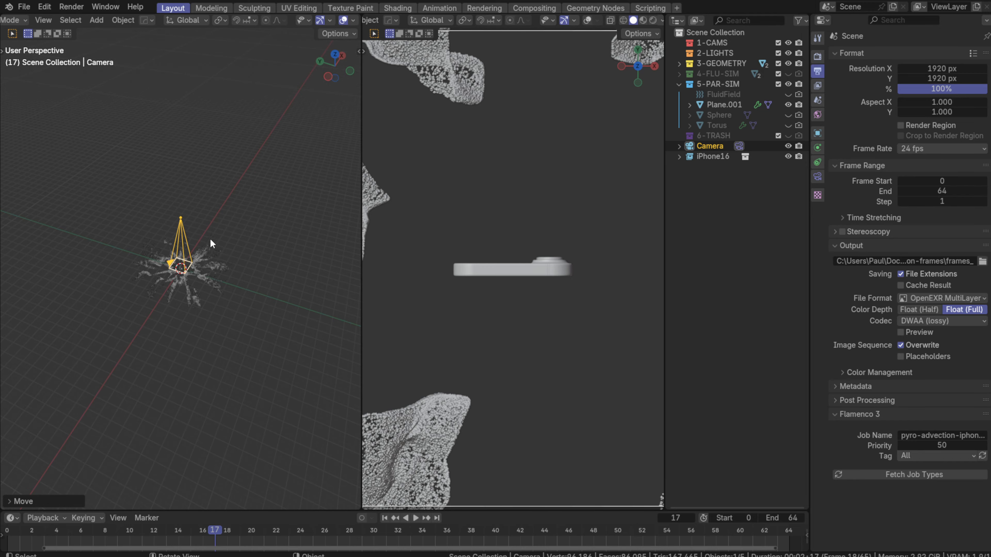
scroll(431, 273, down, 5)
scroll(432, 277, up, 1)
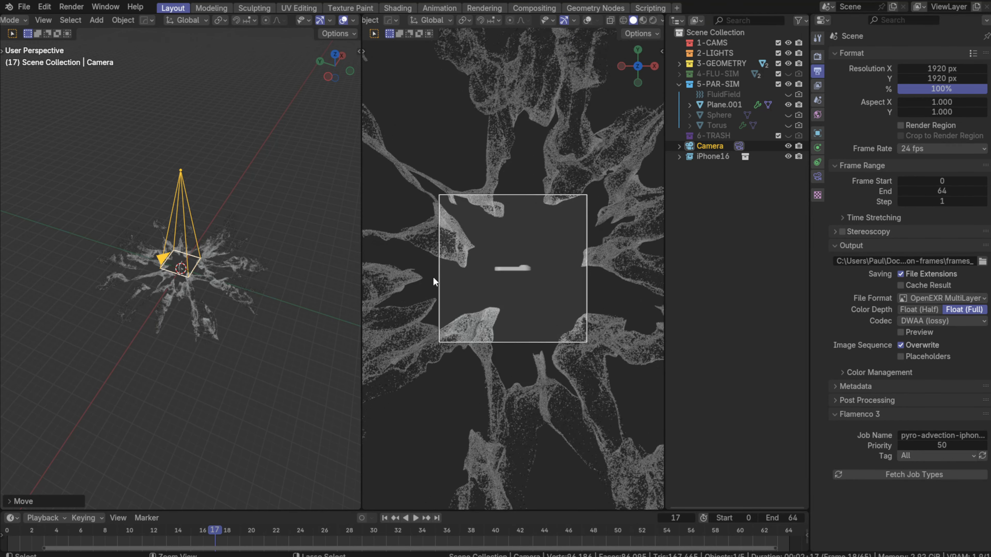
key(Home)
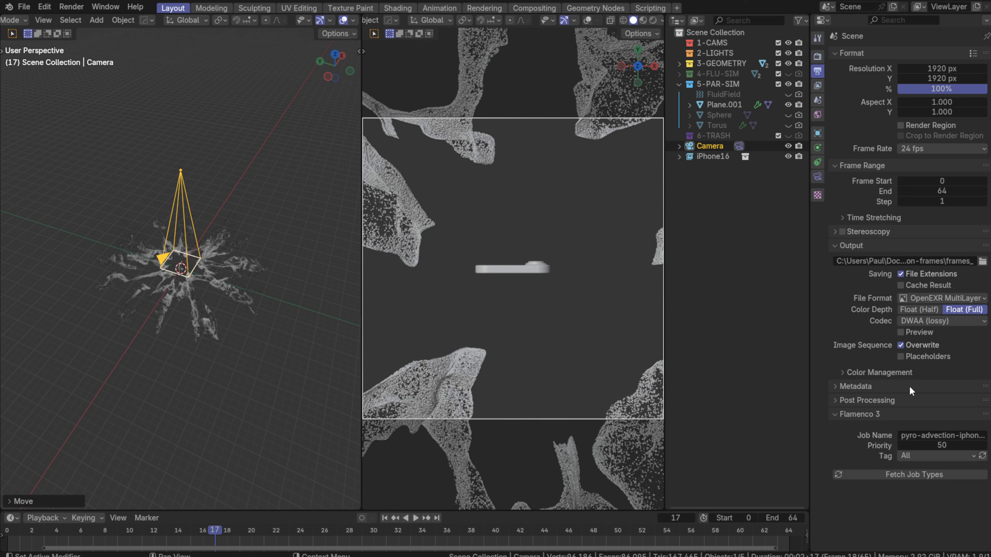
Collapse the Output, Flamenco 3 and Frame Range sections of the scene's output settings
click(844, 246)
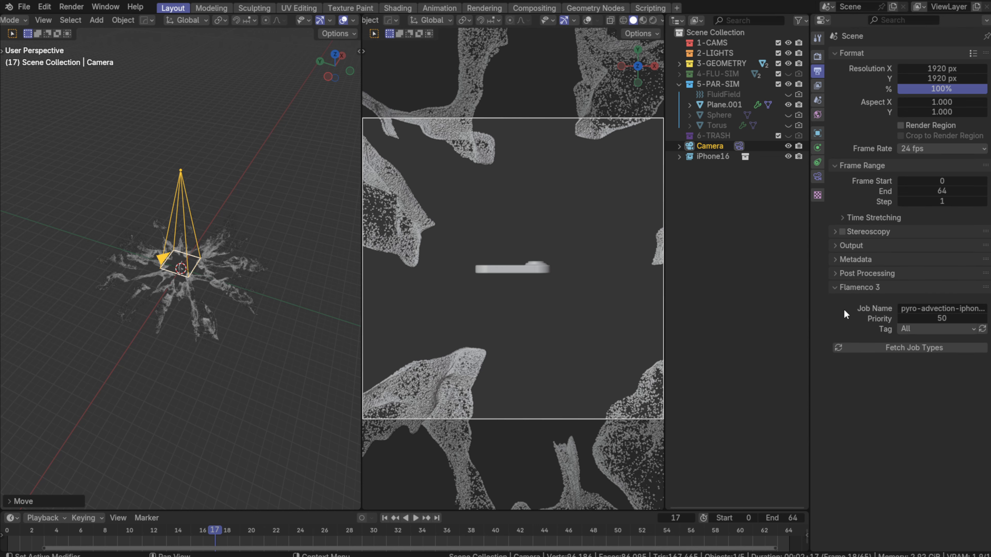
click(838, 289)
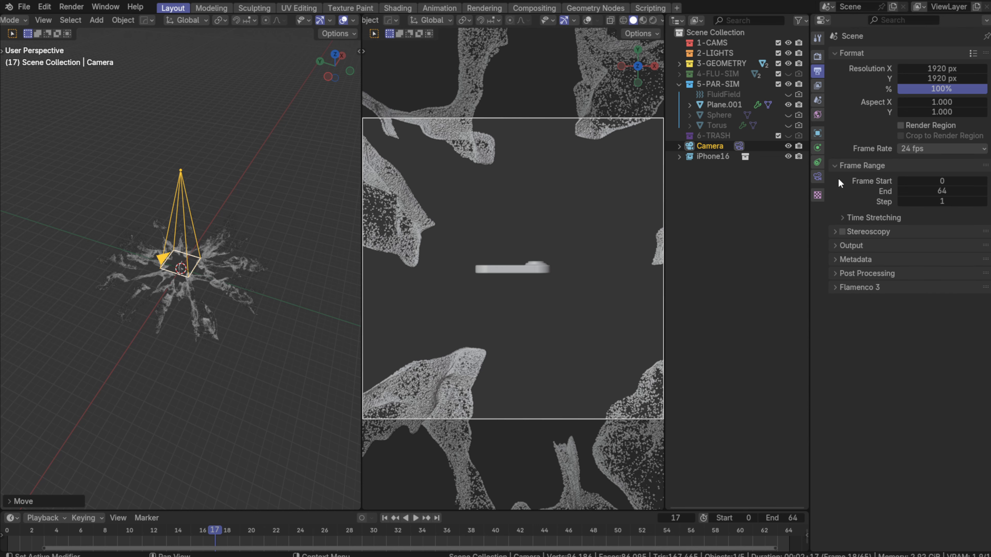
click(842, 166)
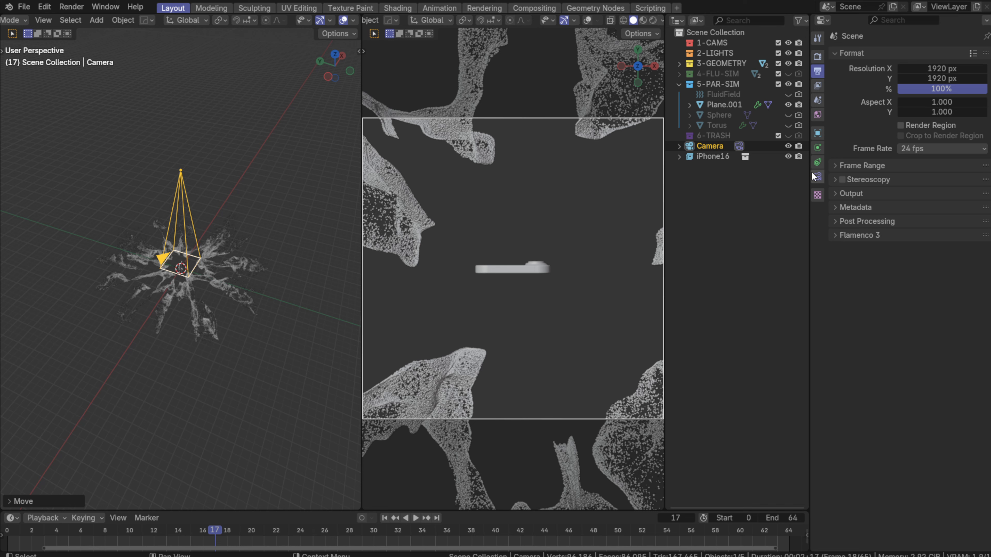
Set the camera's passepartout opacity to 1.000 in its viewport display settings
click(817, 177)
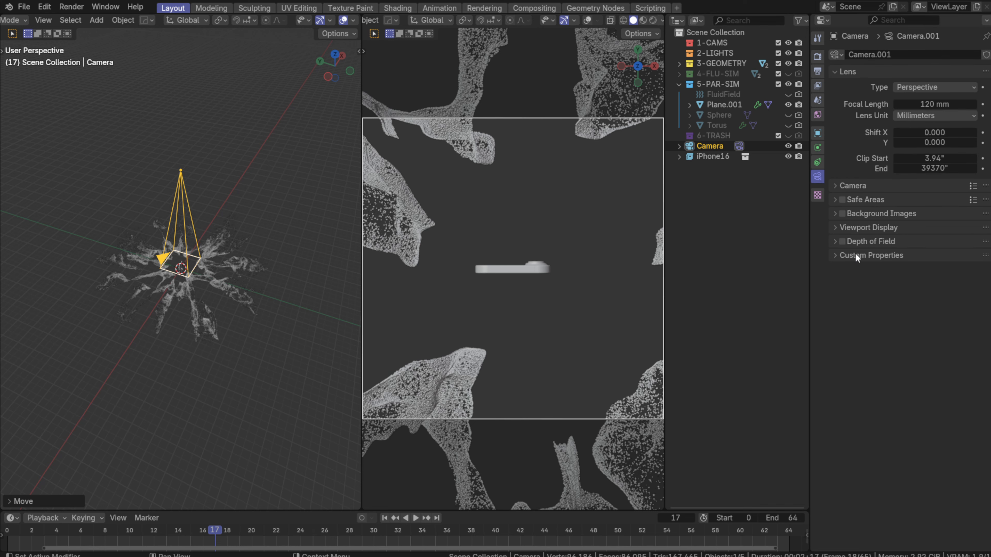
click(859, 242)
click(860, 241)
click(864, 230)
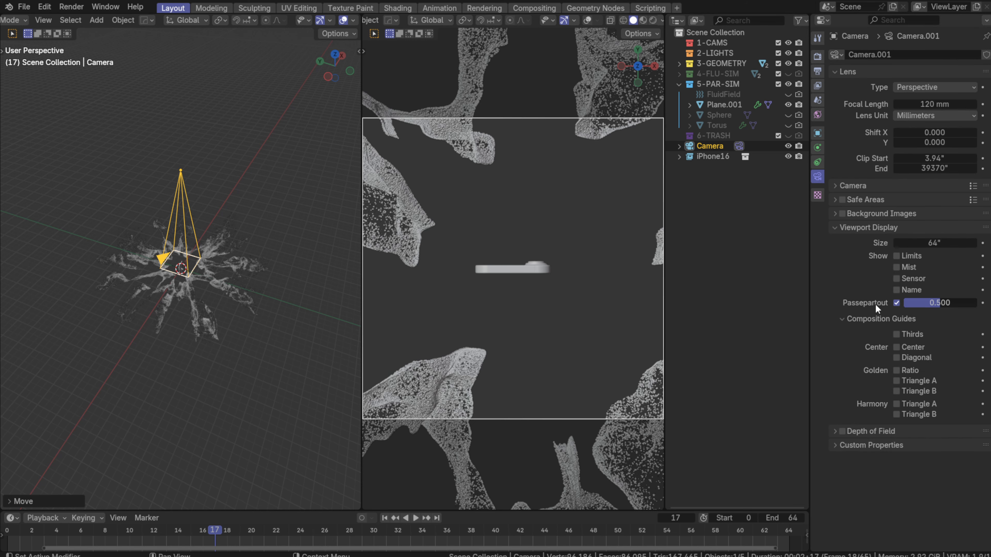
drag(913, 303, 975, 303)
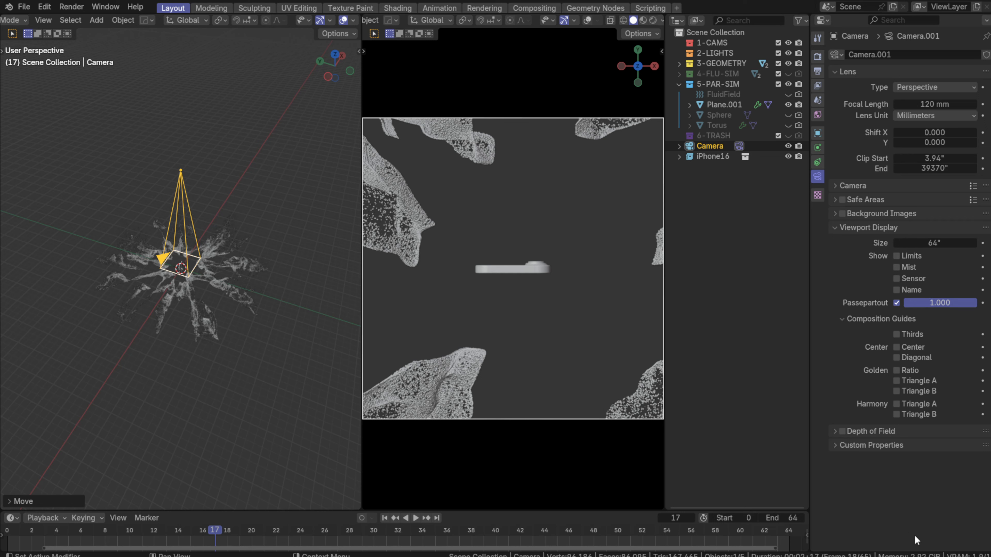
Collapse the camera's Viewport Display settings and check its sensor fit and size settings
click(849, 226)
click(872, 203)
click(872, 202)
click(873, 186)
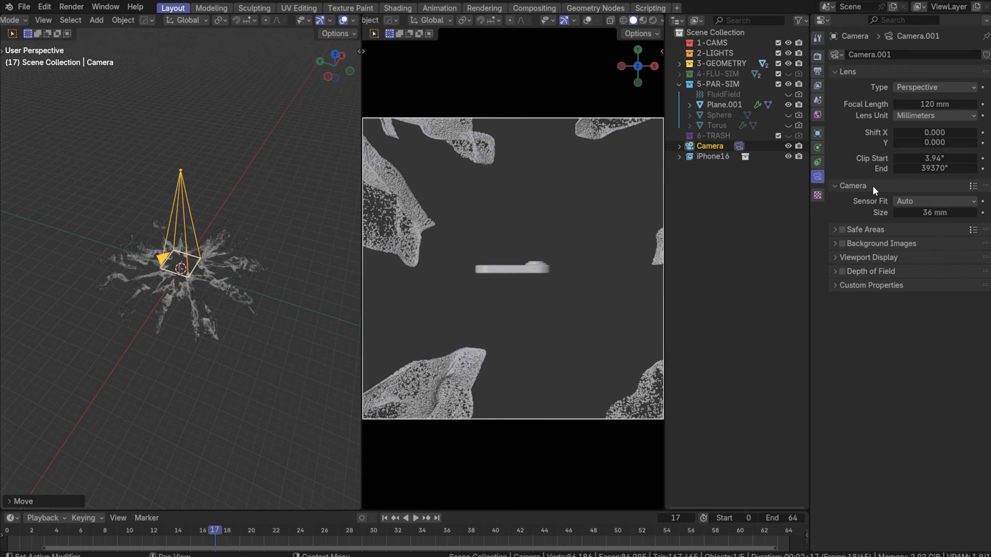
click(872, 186)
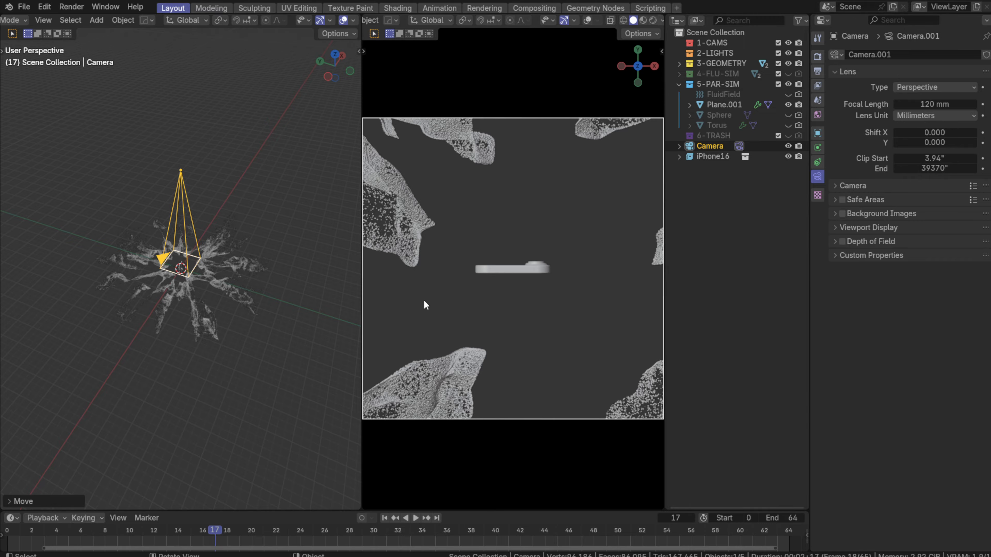
Raise the camera about 551 inches along the global Z axis to frame much more of the particle burst around the phone
middle_drag(217, 313, 210, 297)
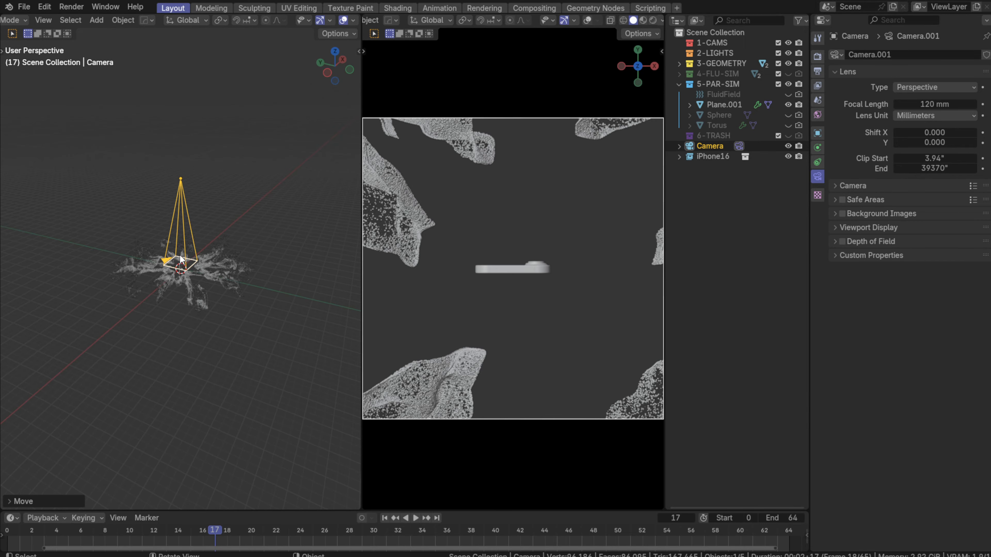
key(g)
key(z)
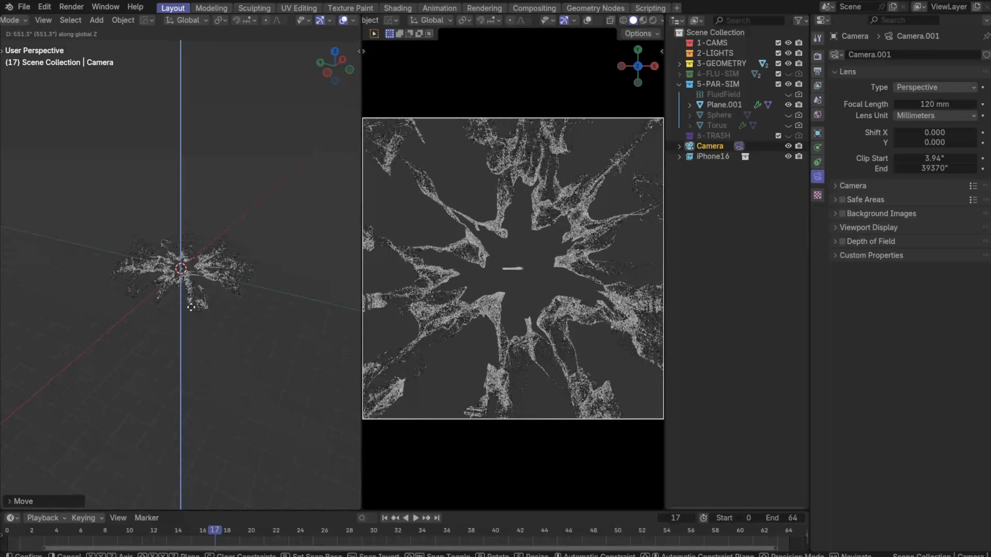
click(192, 400)
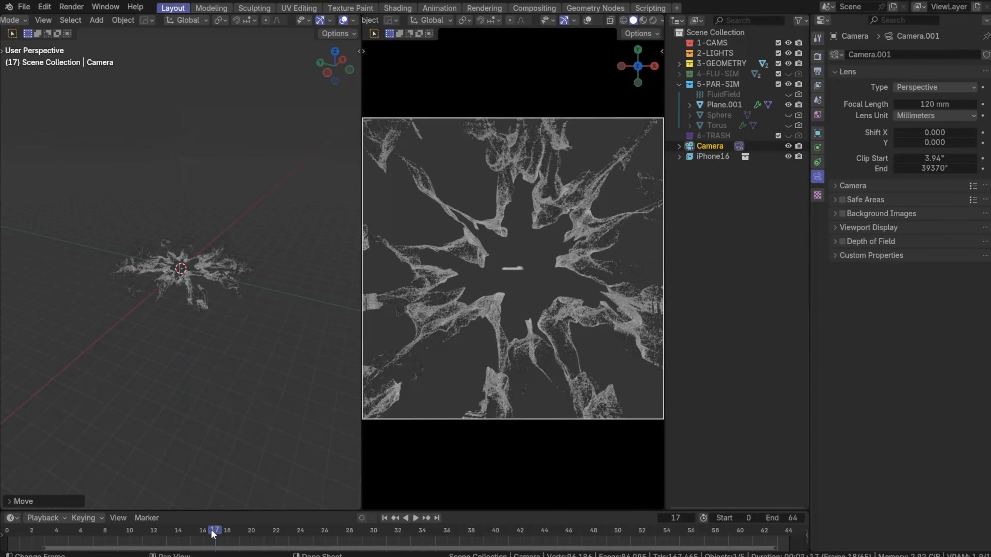
Play the particle simulation and scrub back to frame 24
key(space)
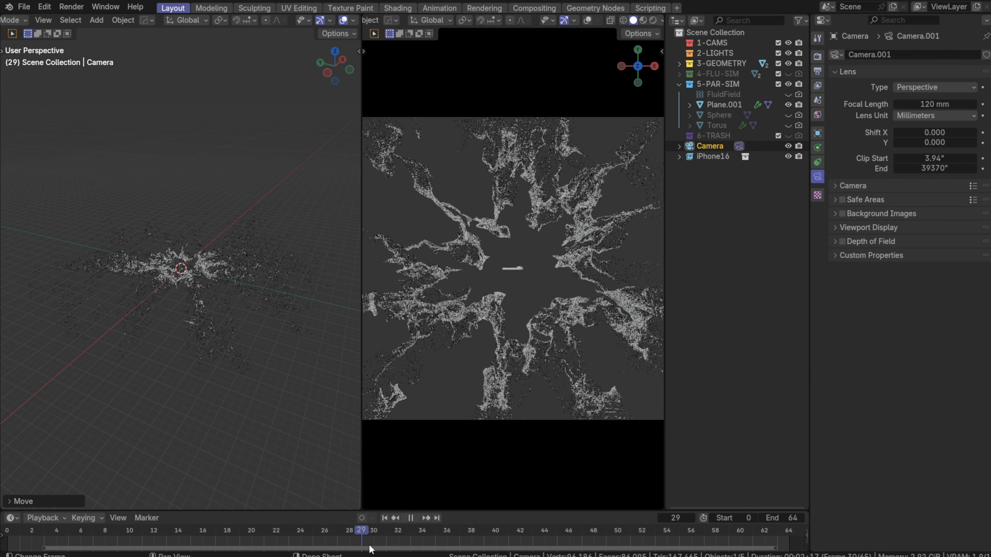
drag(350, 556, 298, 529)
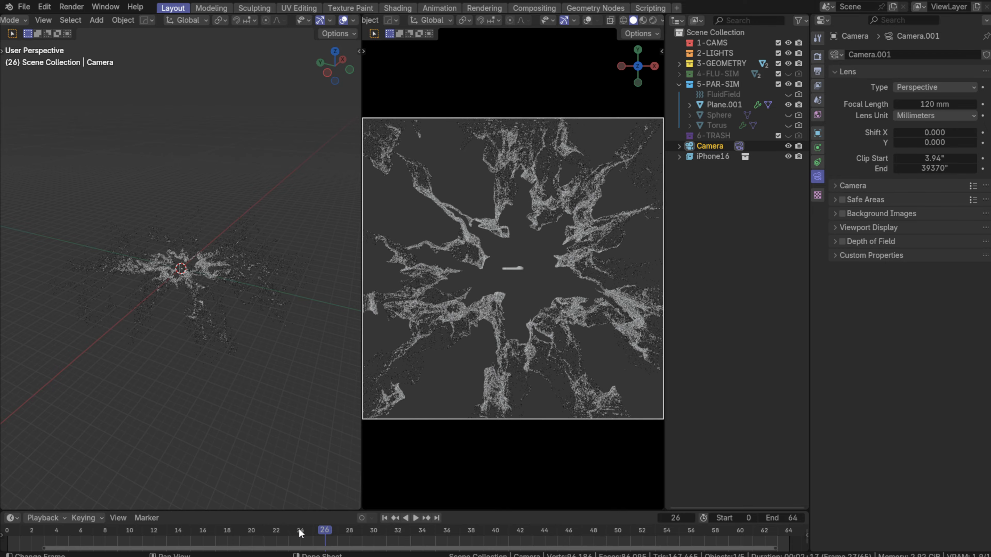
key(space)
Lower the camera slightly along the global Z axis to frame the particle burst more tightly
middle_drag(211, 264, 218, 101)
key(g)
key(z)
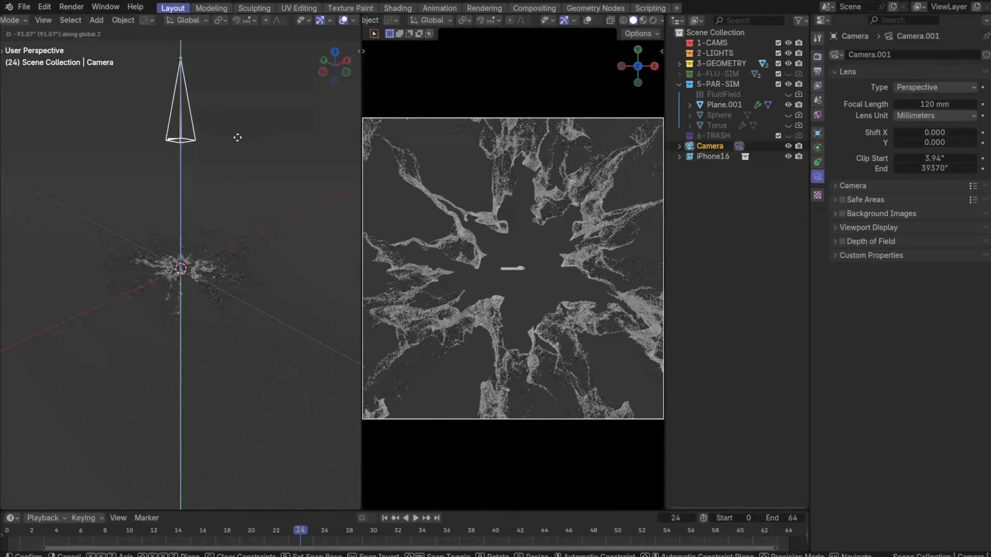
click(214, 151)
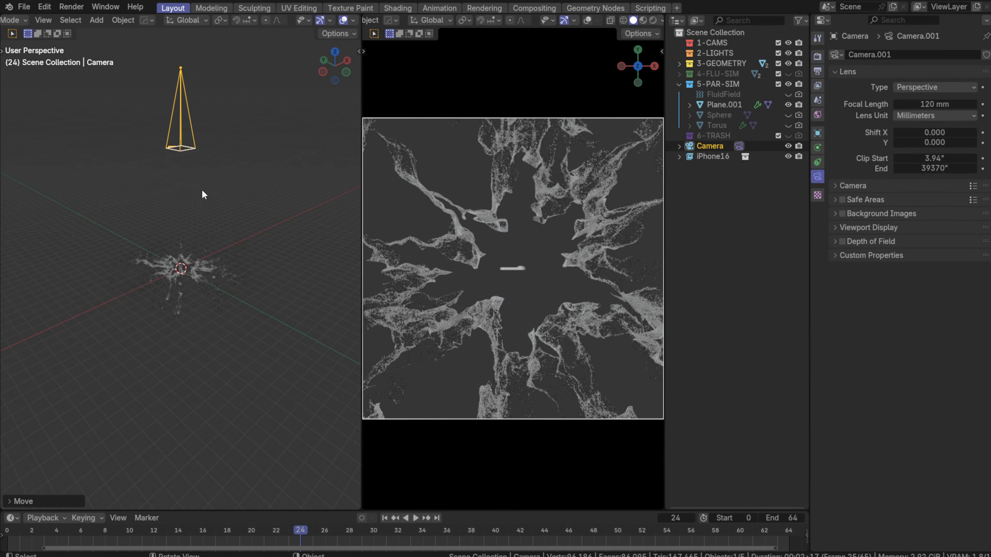
Select the iPhone16 model at the centre of the burst and raise it along the global Z axis to just below the camera
key(KP_7)
scroll(174, 340, up, 5)
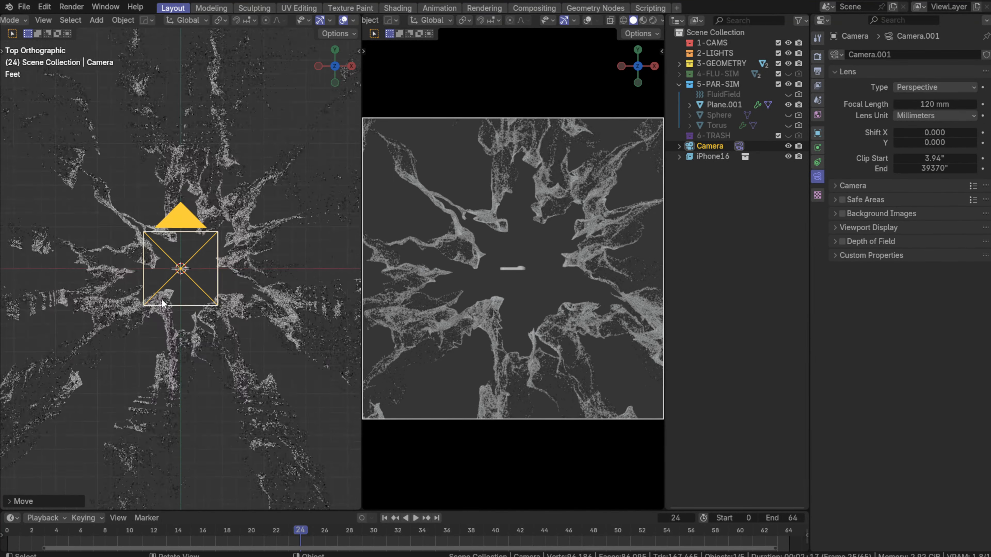
scroll(174, 334, down, 8)
middle_drag(182, 320, 166, 284)
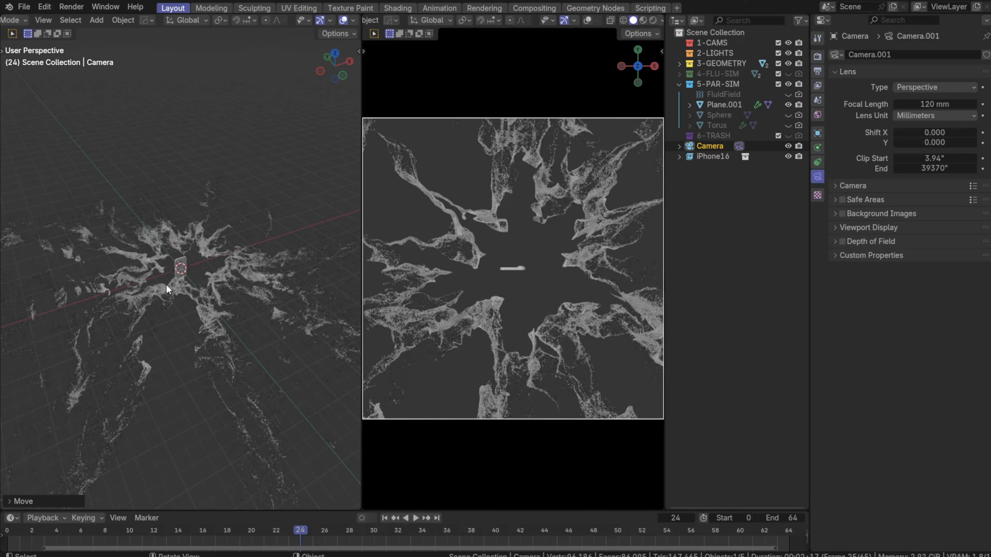
click(173, 271)
scroll(173, 271, down, 5)
key(g)
key(z)
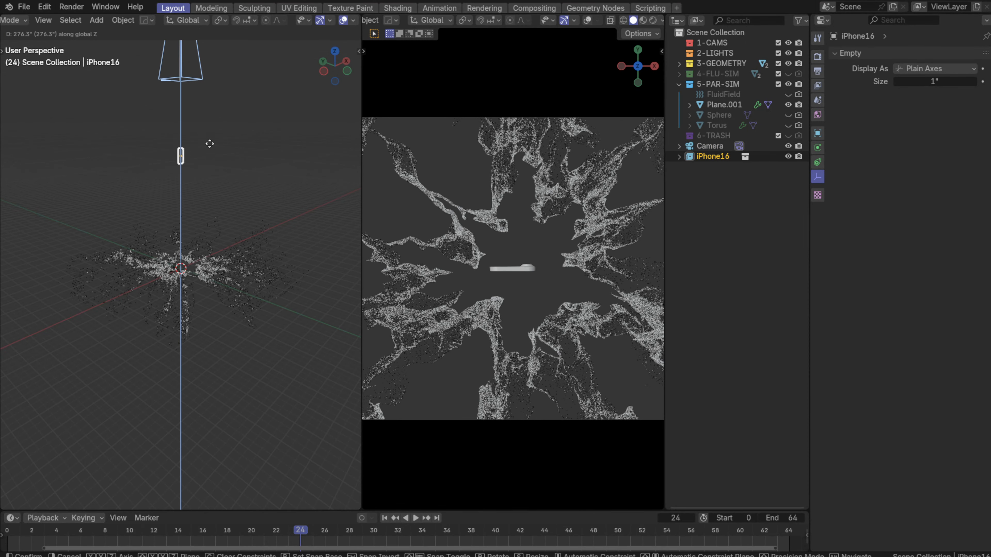
click(211, 104)
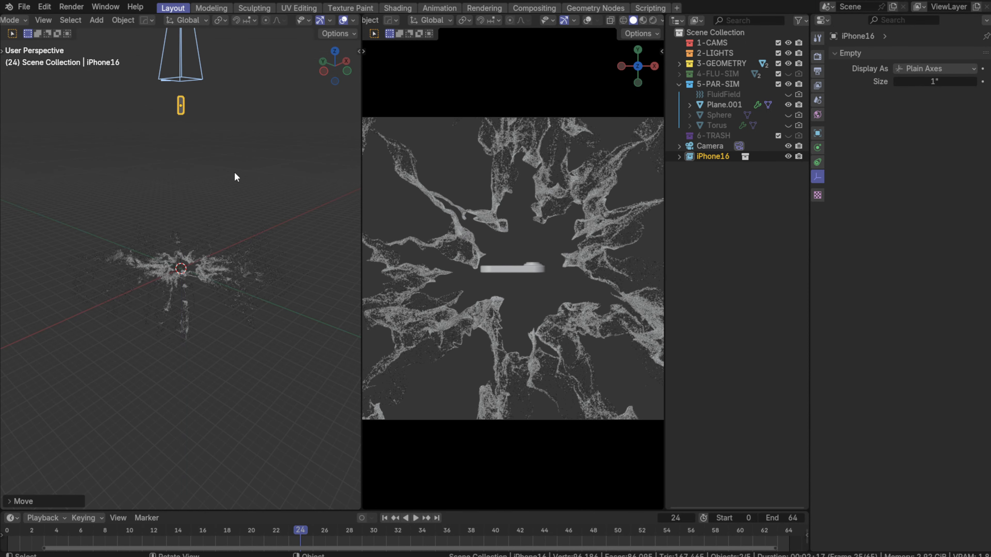
Rotate the iPhone model 90° about the X axis so it lies flat under the camera
key(r)
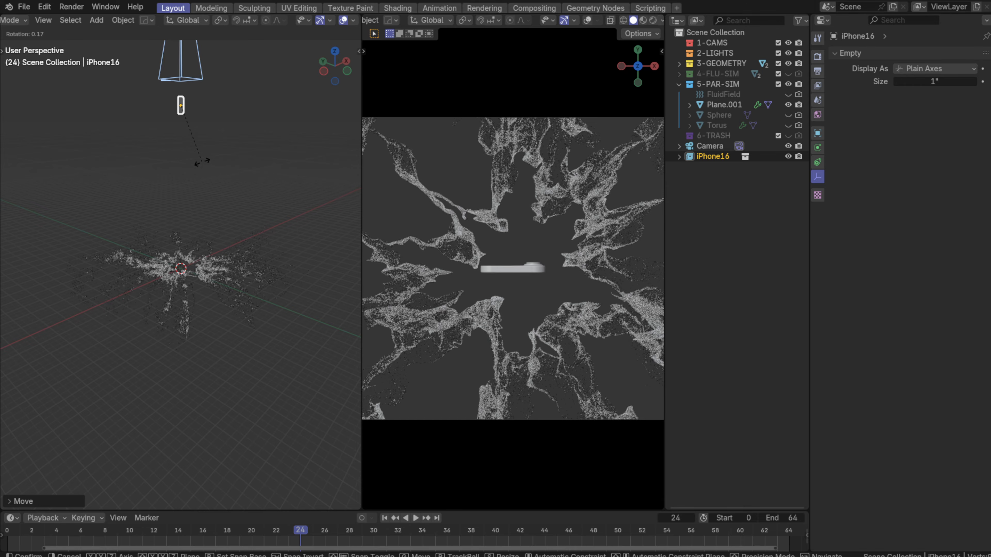
text(x90)
key(Return)
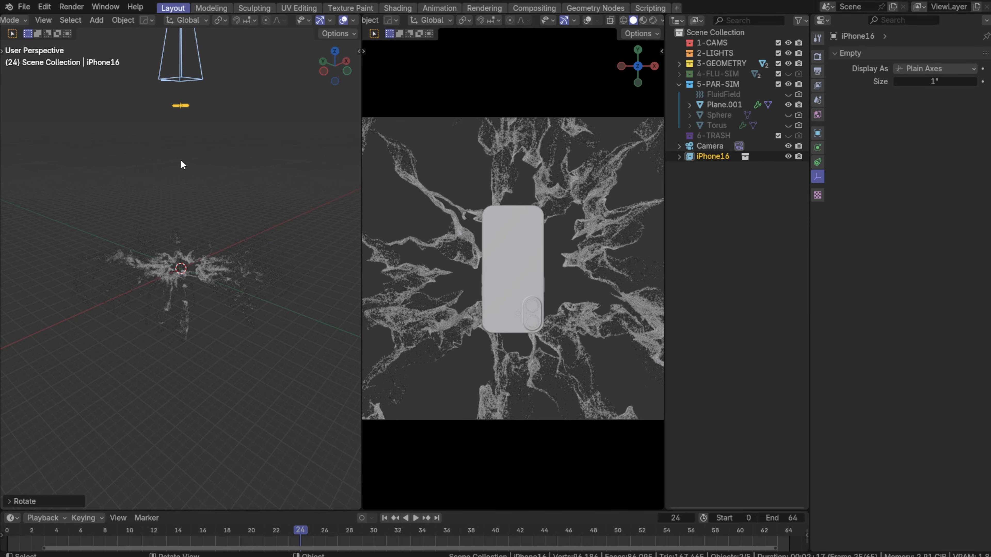
Flip the iPhone model 180° about the X axis so its screen side faces the camera
scroll(192, 131, up, 3)
scroll(192, 131, down, 4)
middle_drag(182, 110, 176, 129)
scroll(176, 129, up, 5)
key(f)
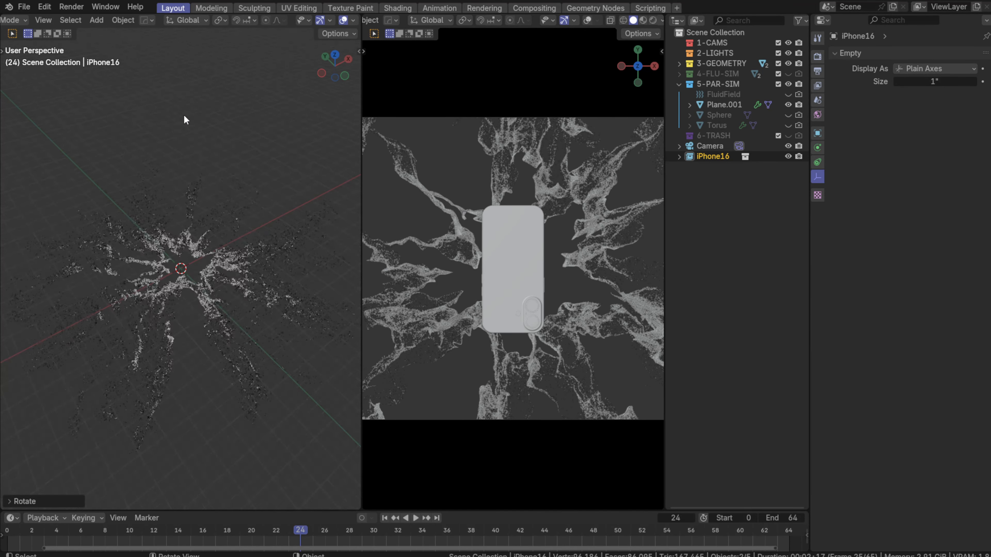
scroll(174, 222, up, 2)
scroll(170, 214, down, 3)
text(r)
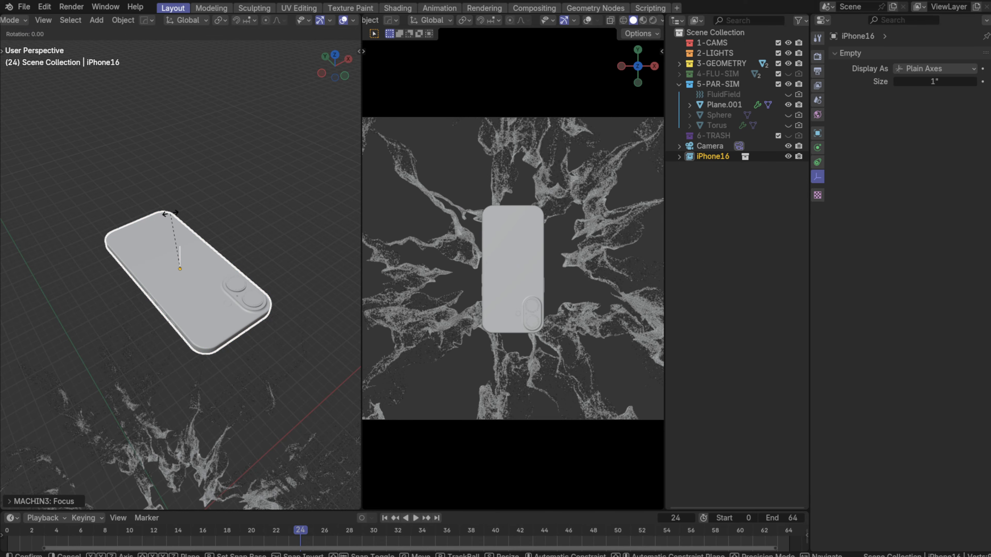
text(x180)
key(Return)
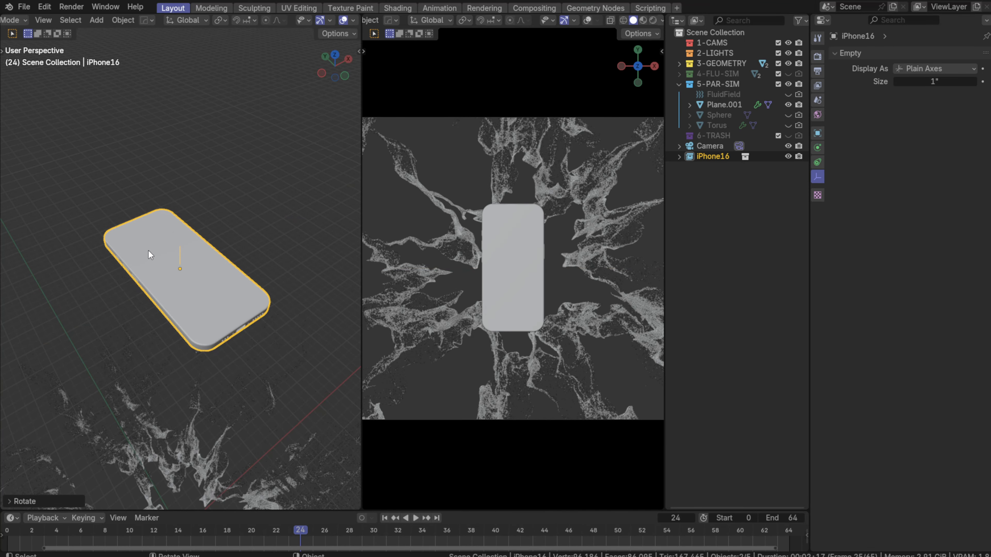
Make a linked duplicate of the iPhone in top view, offset about 9.6 inches in negative X and 1.6 inches in negative Y
scroll(148, 252, down, 4)
scroll(141, 283, up, 4)
mouse_move(146, 283)
middle_down()
mouse_move(143, 242)
mouse_move(141, 277)
middle_up()
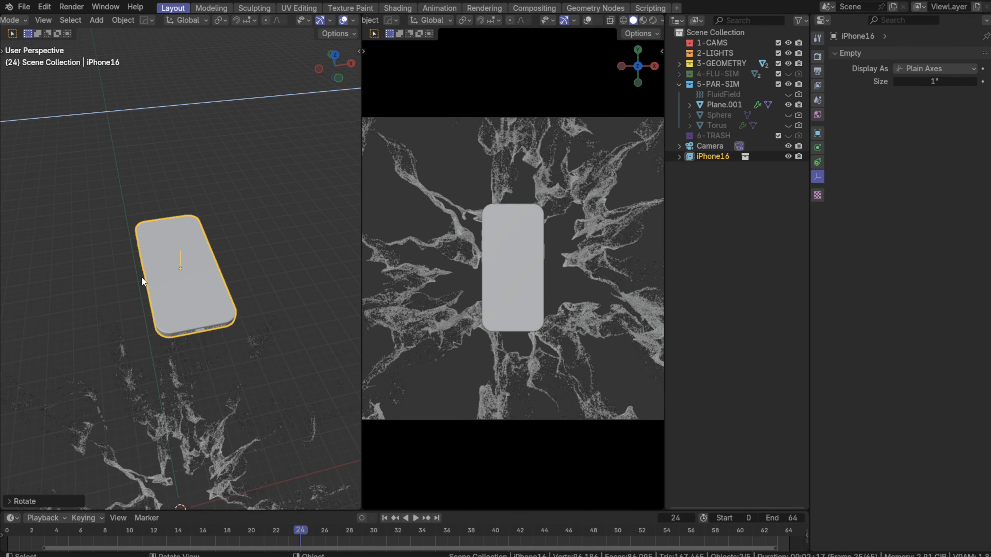
middle_drag(148, 310, 188, 277)
scroll(188, 277, up, 3)
key(KP_7)
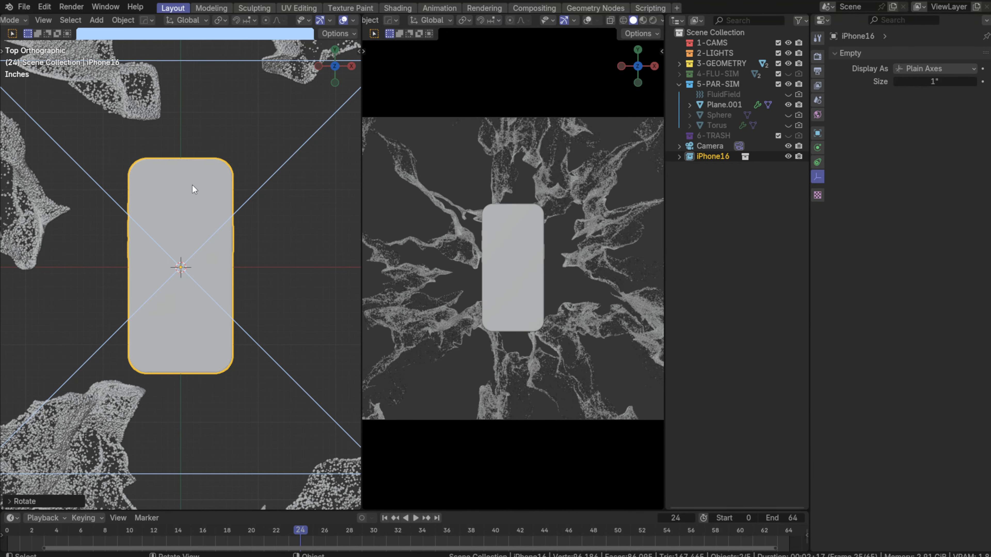
scroll(178, 250, down, 3)
scroll(178, 250, up, 4)
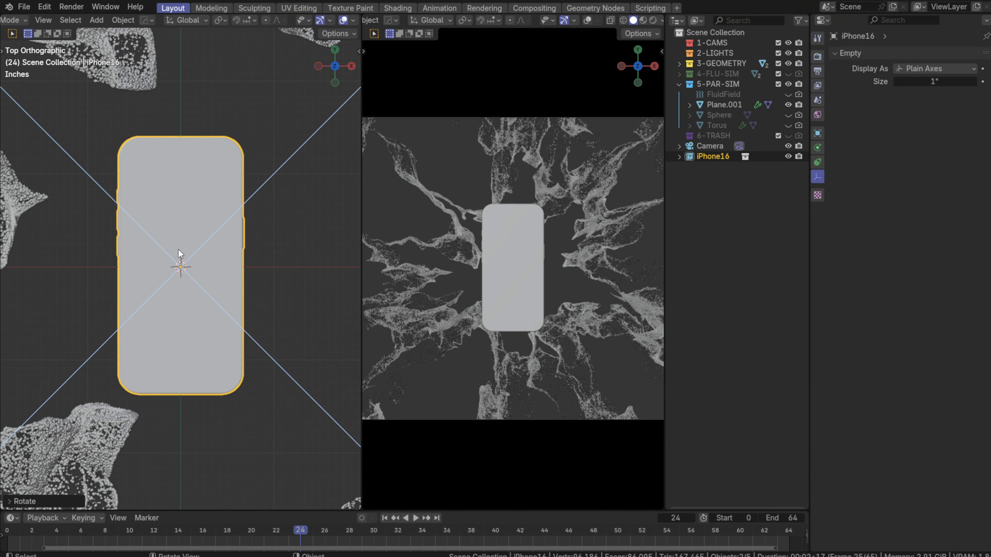
key(shift+d)
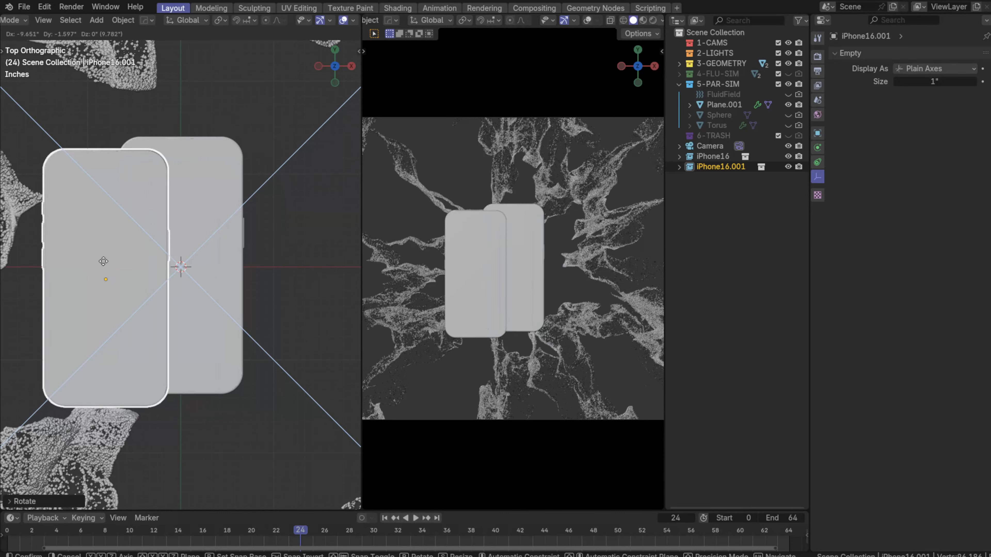
click(139, 260)
Rotate the duplicated iPhone 180° about the Y axis so its back faces the camera
text(rx)
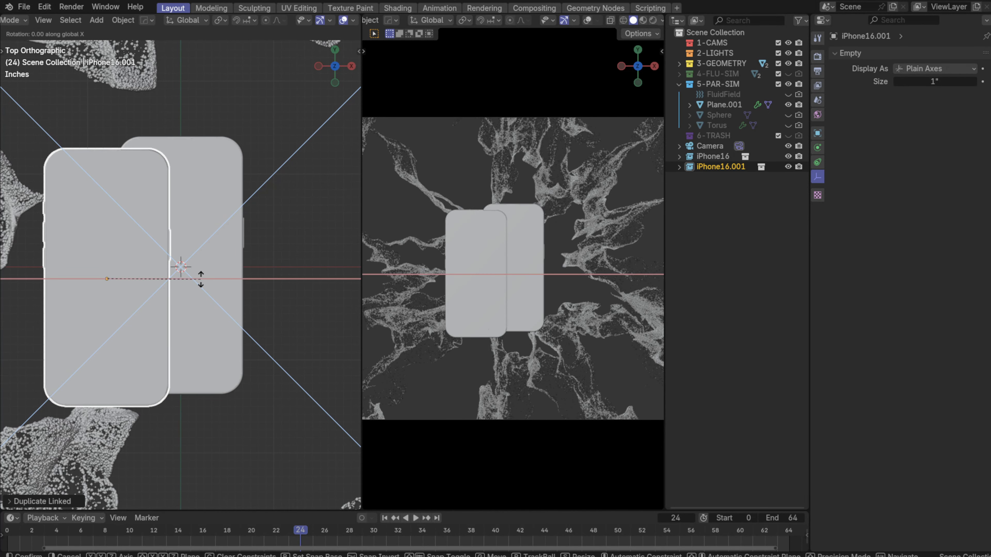
text(y180)
key(Return)
Lower the duplicated iPhone about 4 inches along the global Z axis in left view so it sits beneath the original
middle_drag(201, 279, 3, 247)
scroll(190, 264, up, 4)
middle_drag(200, 199, 201, 228)
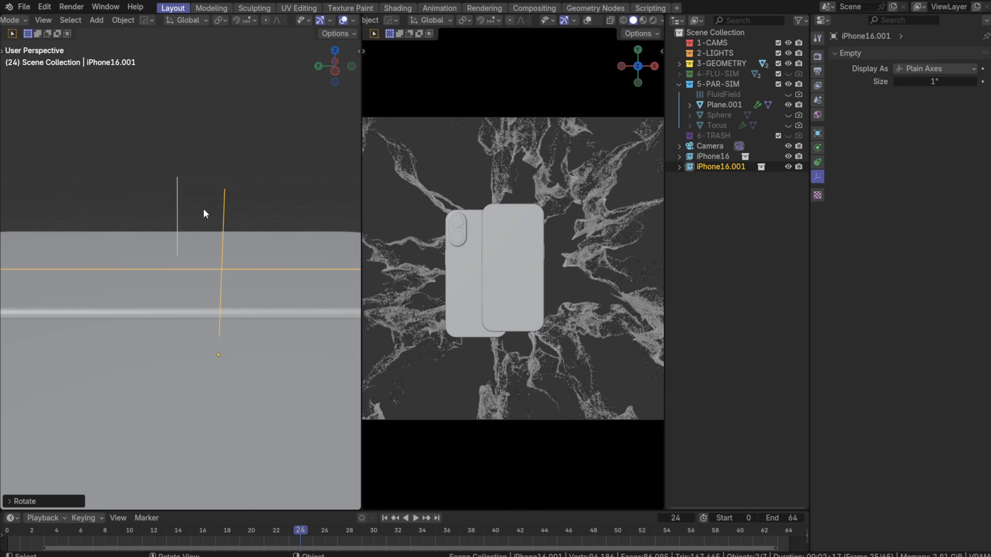
key(grave)
click(39, 224)
scroll(193, 243, down, 3)
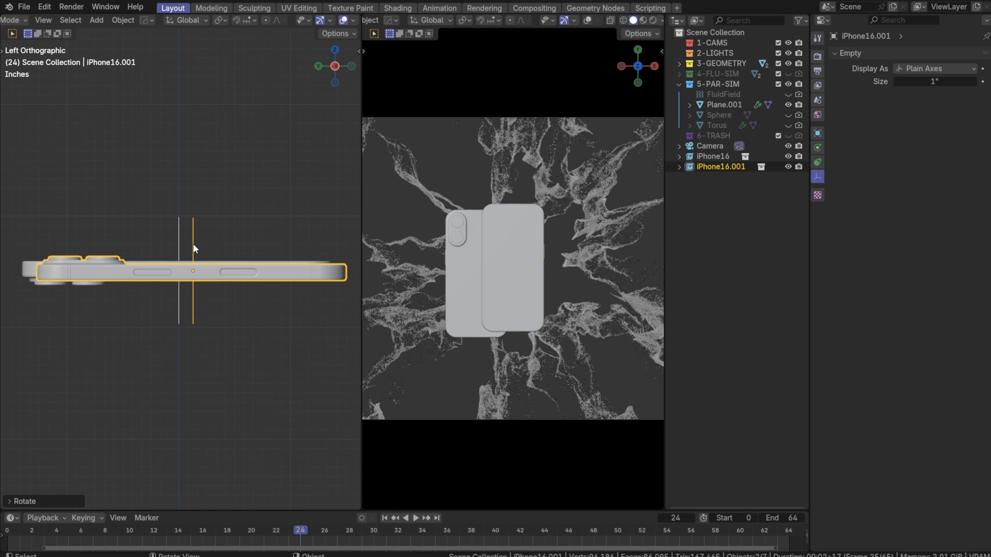
key(g)
key(z)
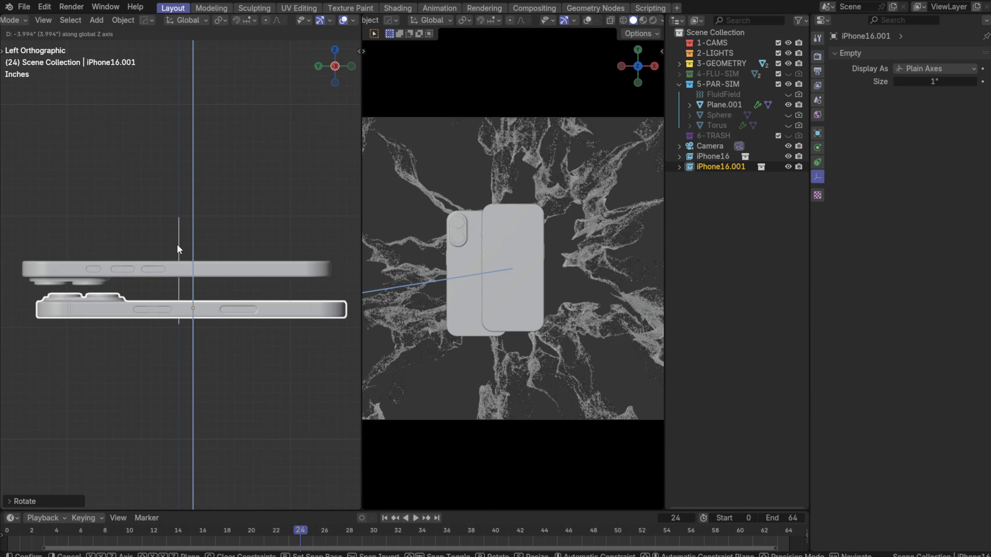
click(176, 244)
Shift the duplicated iPhone a little further in negative Y in top view to stagger it behind the original
middle_drag(176, 244, 125, 309)
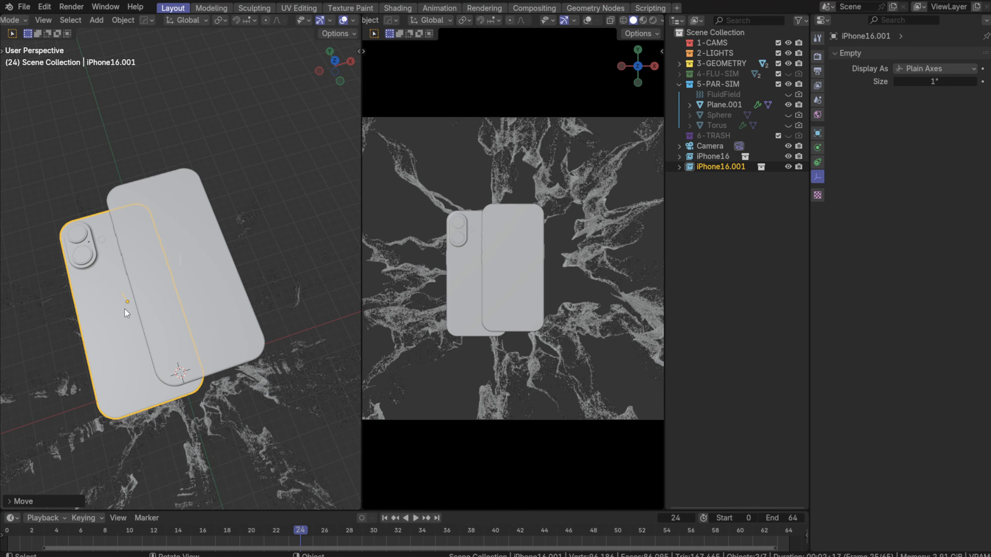
key(grave)
click(139, 147)
key(g)
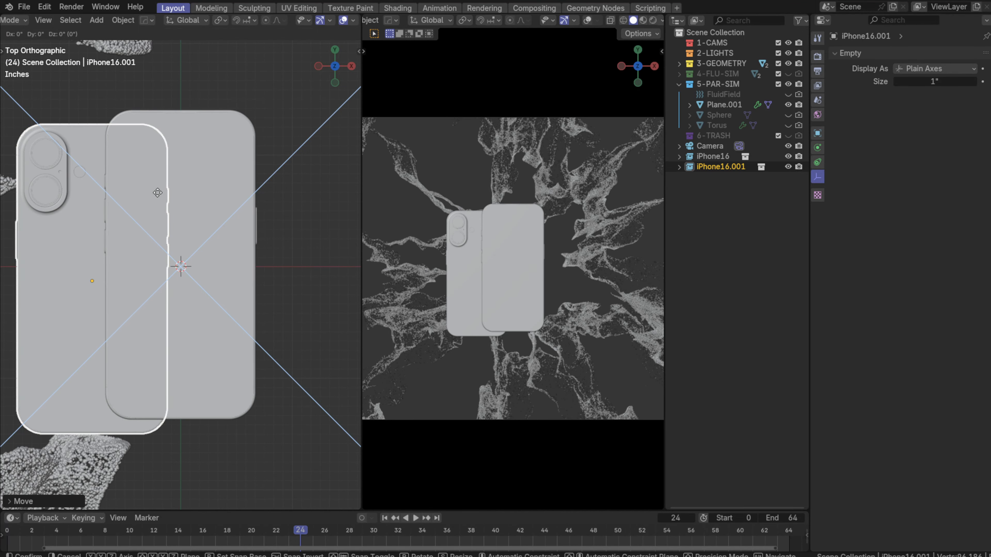
click(155, 220)
Select both iPhones and move them together 5.6958 inches in X and 0.54246 inches in Y to centre the pair in the camera frame
middle_drag(182, 266, 121, 335)
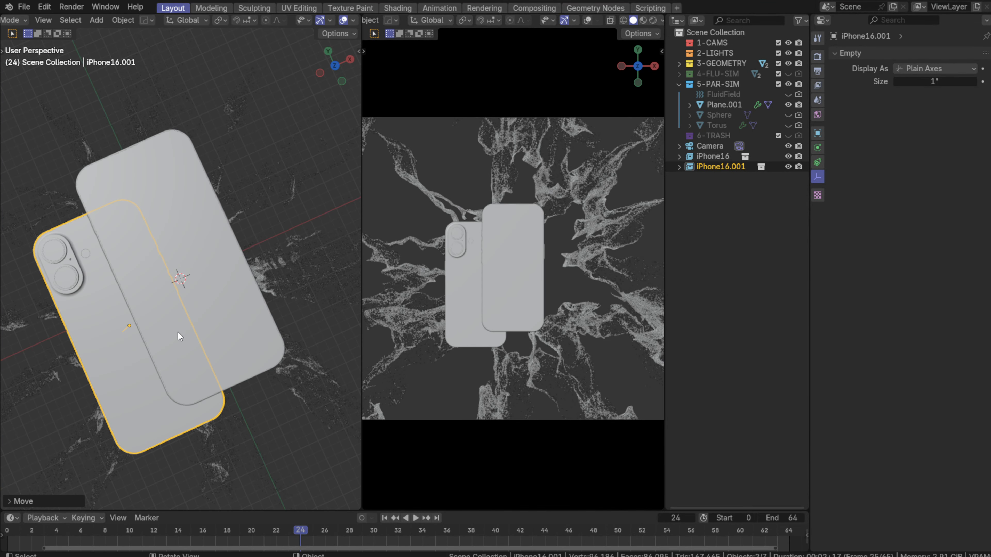
middle_drag(167, 283, 345, 325)
click(195, 331)
shift+click(158, 375)
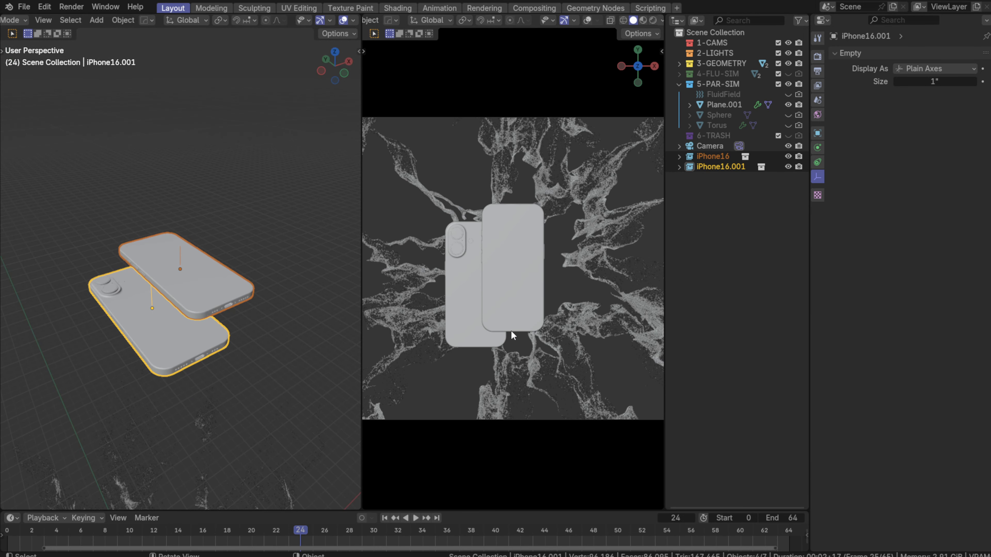
key(g)
click(532, 333)
Raise both iPhones about 83 inches along the global Z axis so they fill more of the camera frame
scroll(168, 299, down, 4)
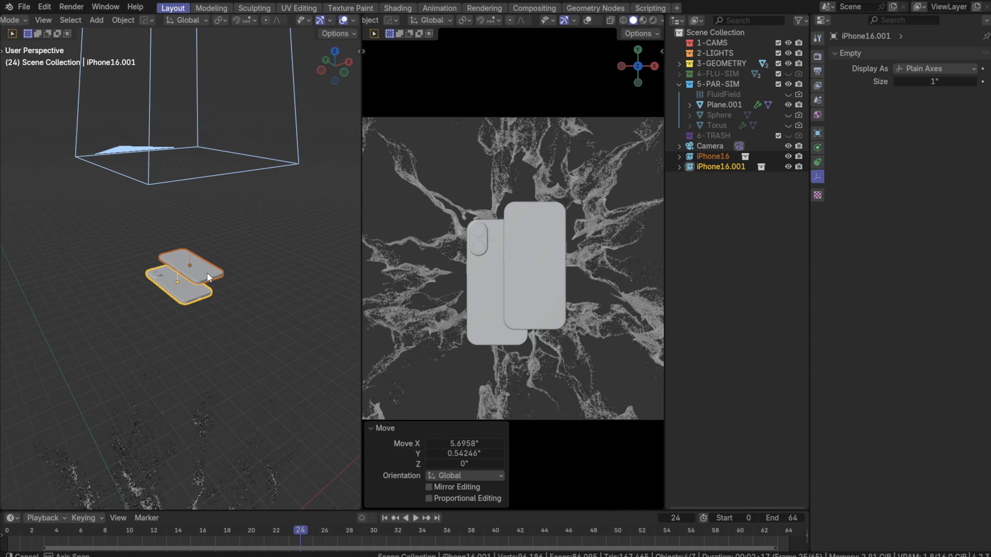
key(g)
key(z)
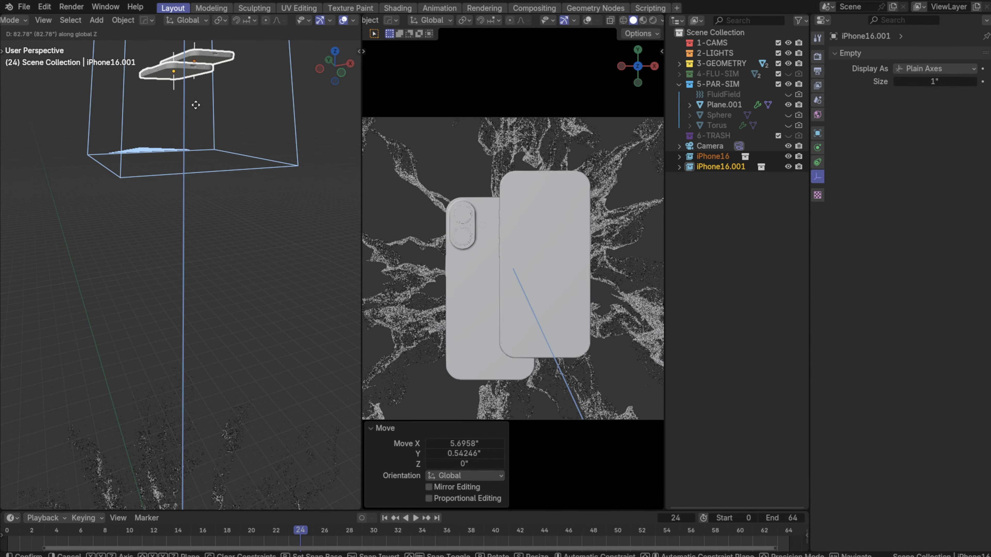
click(193, 104)
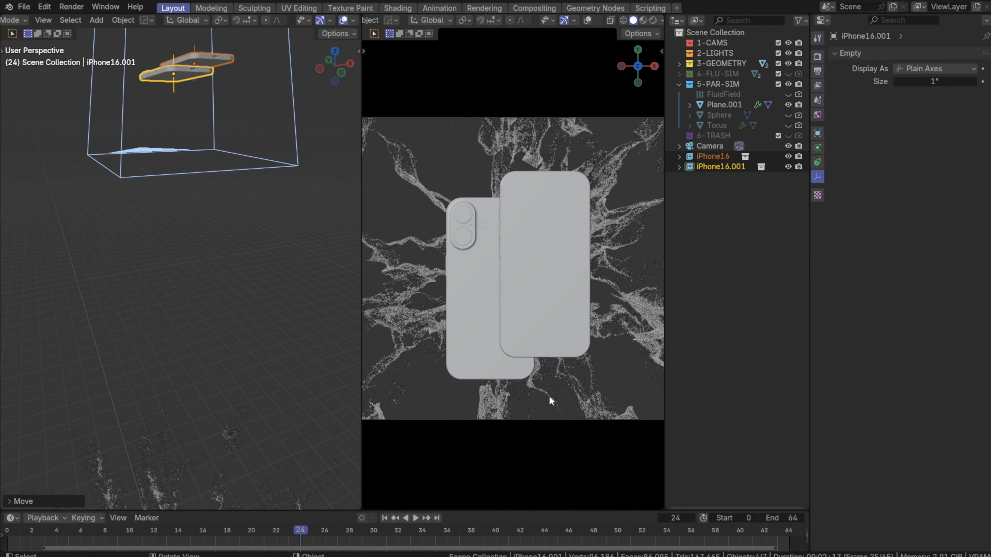
Tilt both iPhones together with a trackball rotation of -17.8° and 32.1° in the camera view
key(r)
key(r)
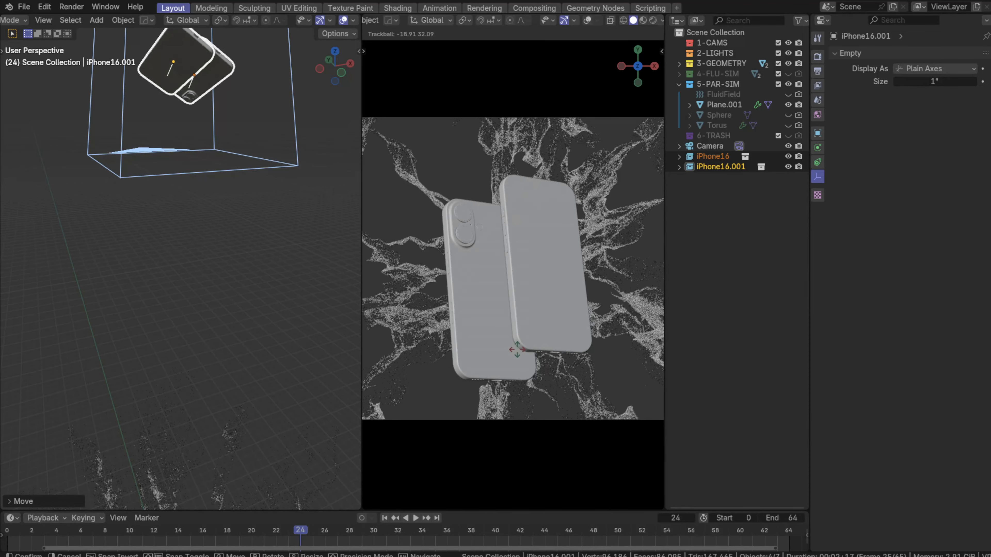
click(523, 367)
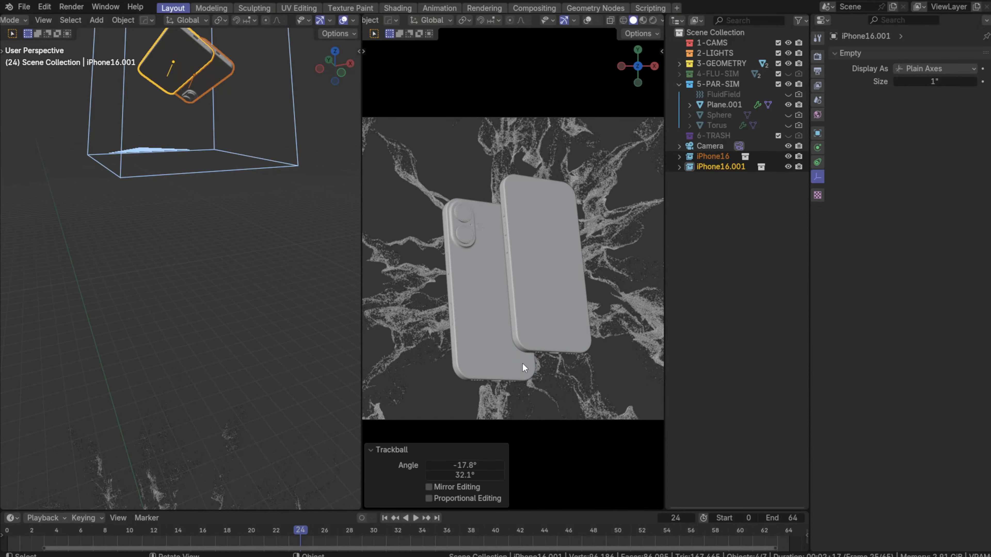
Move both iPhones together -0.65424 inches in X and 1.6823 inches in Y in the camera view
key(g)
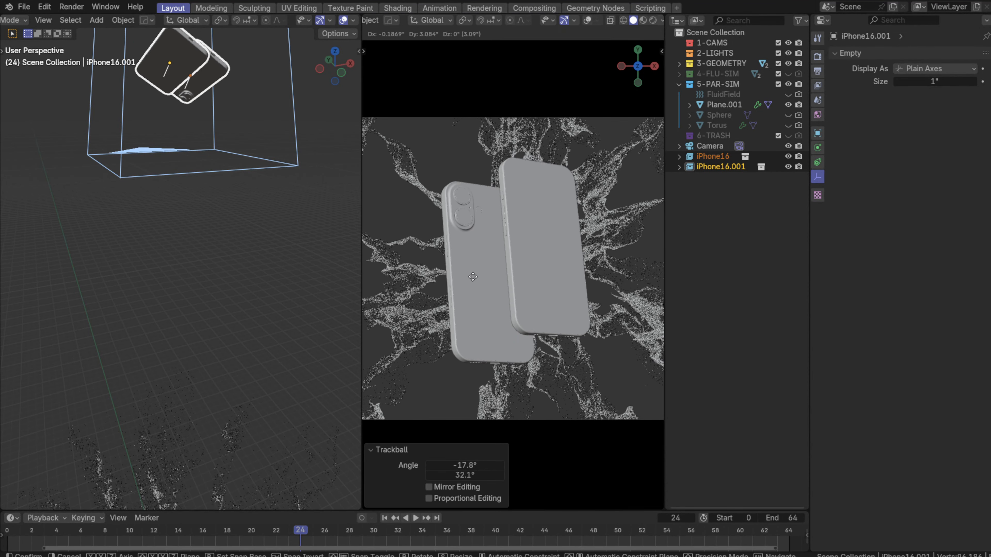
key(Return)
key(r)
key(x)
key(x)
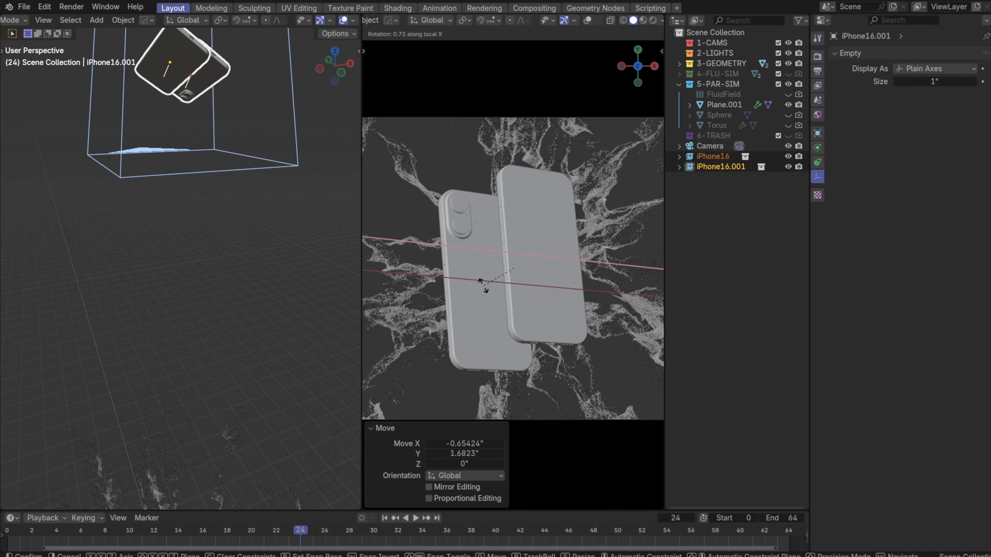
right_click(484, 289)
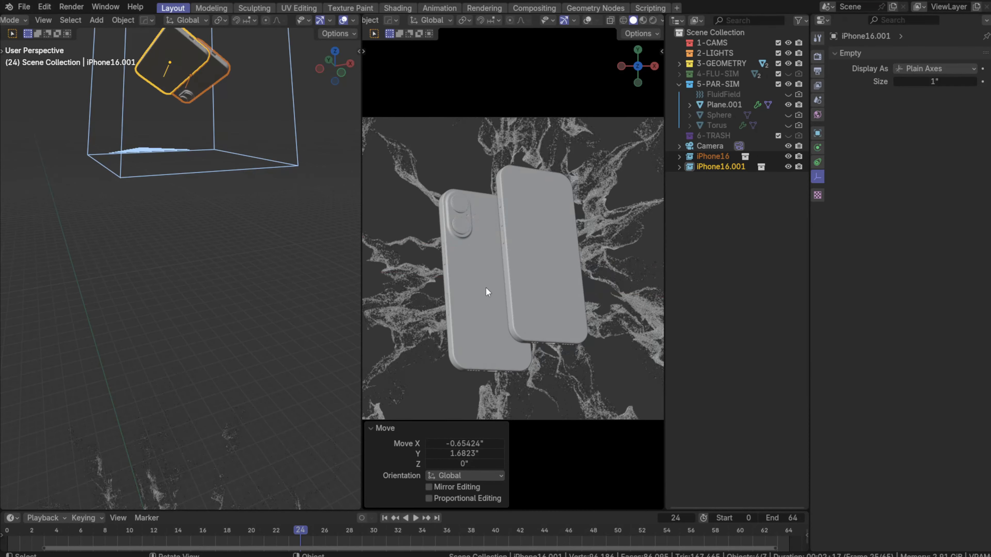
key(r)
key(y)
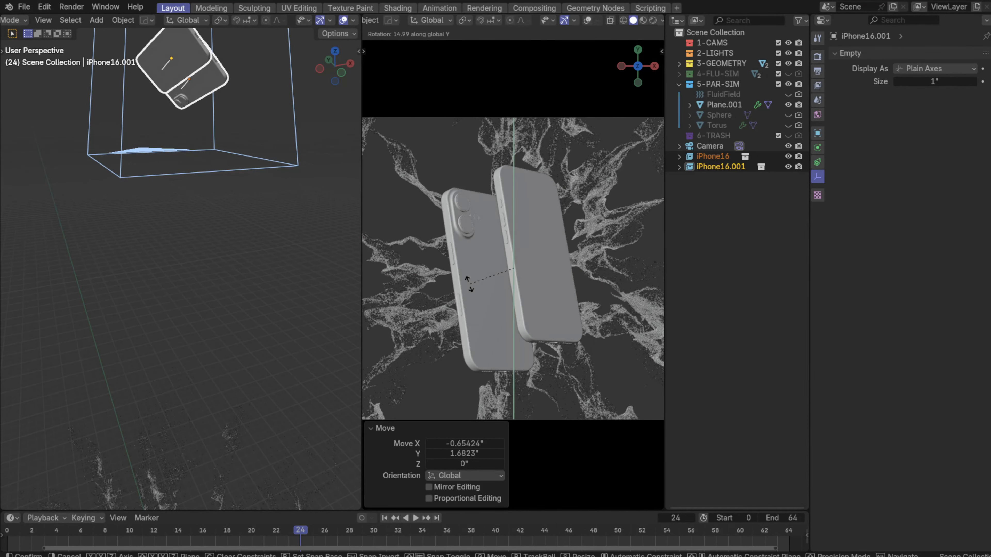
key(y)
key(y)
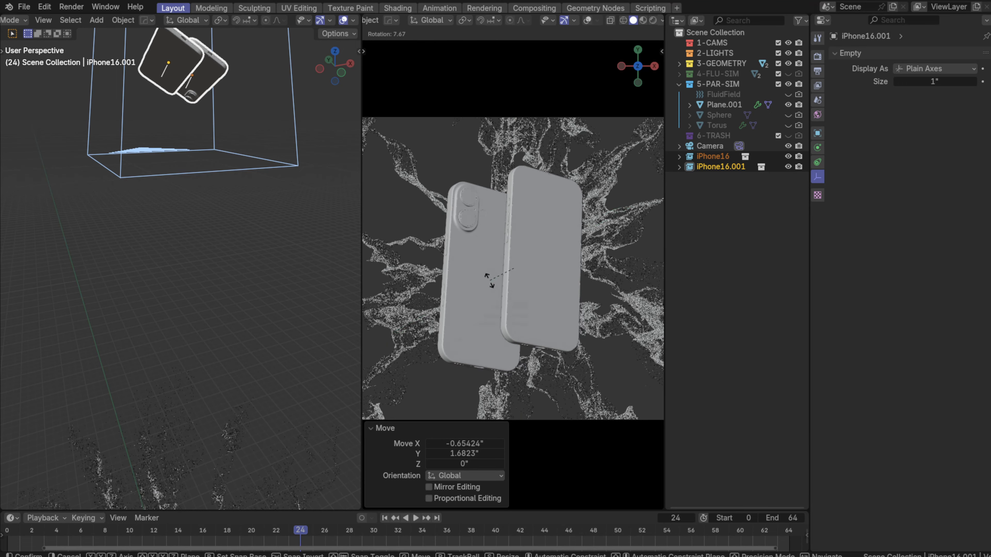
key(Escape)
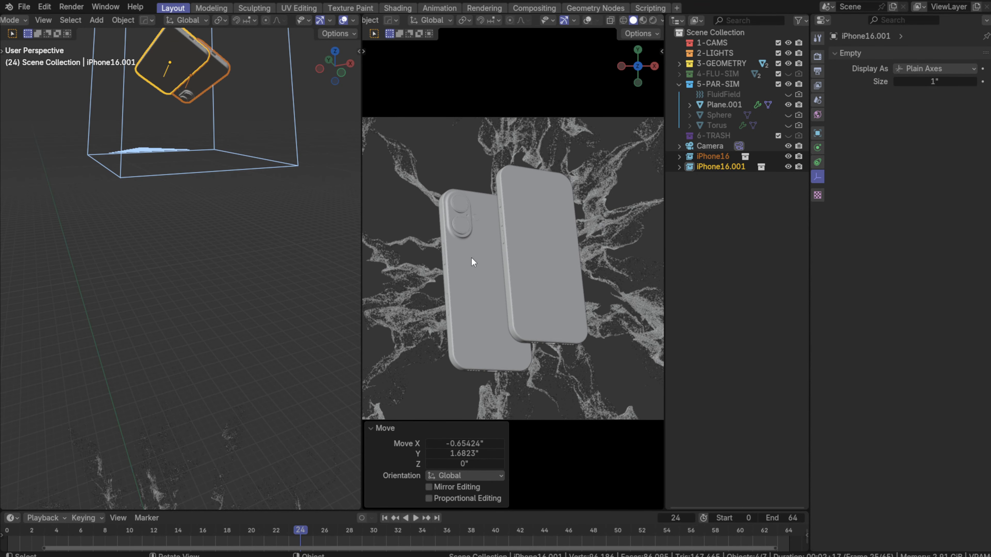
Rotate both iPhones 4.83° about their local Z axes
key(r)
key(z)
key(z)
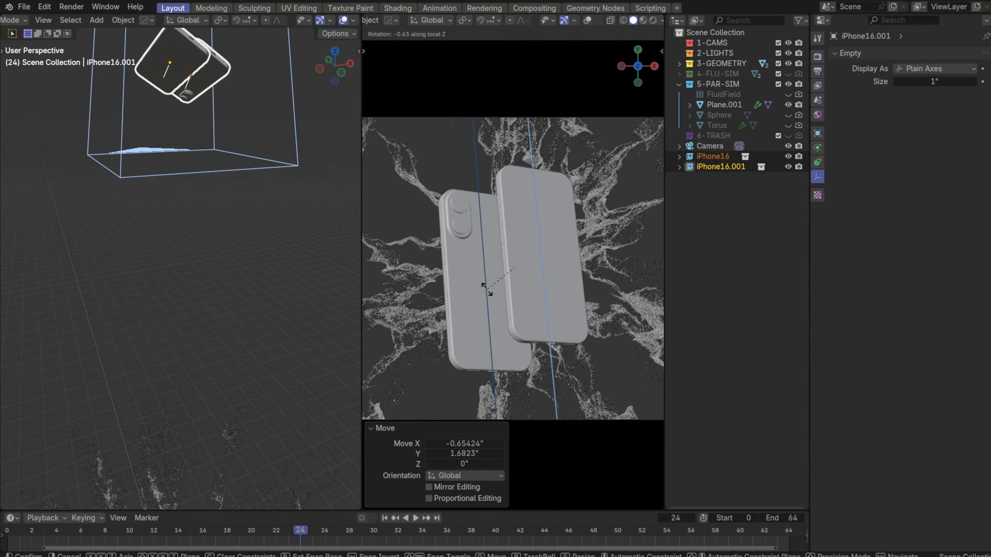
click(471, 299)
key(r)
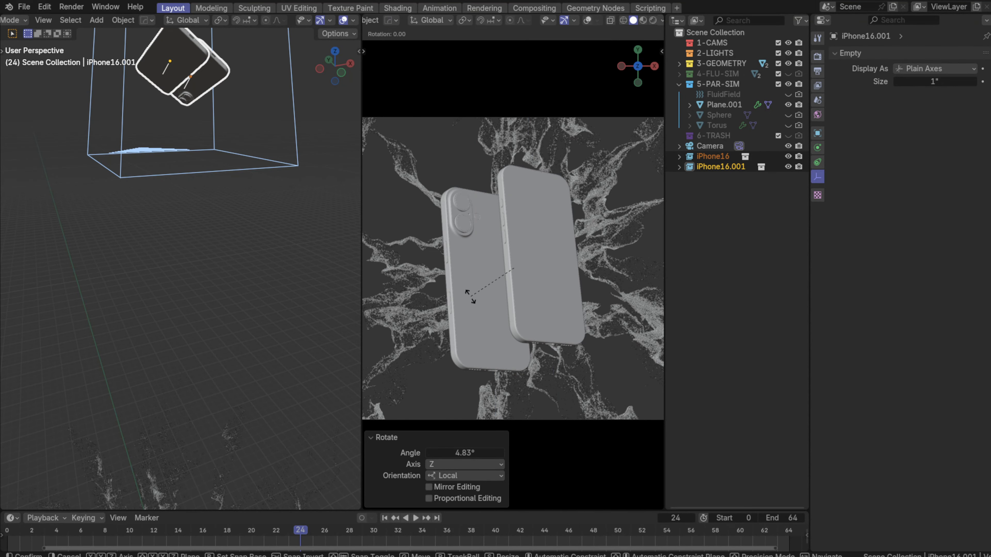
key(x)
key(x)
right_click(470, 299)
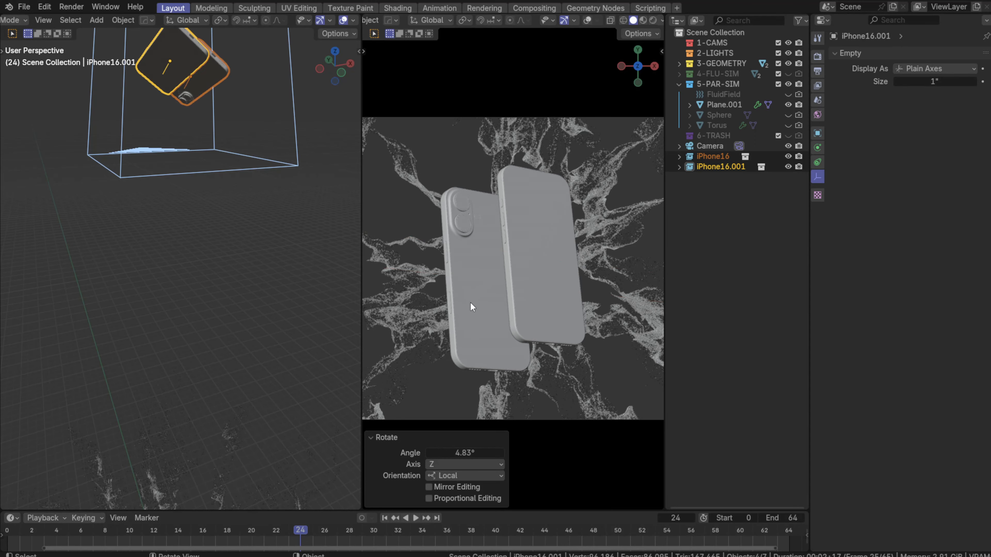
Tilt both iPhones about the global X axis and rotate them -8.52° in the plane of the camera view
key(r)
key(x)
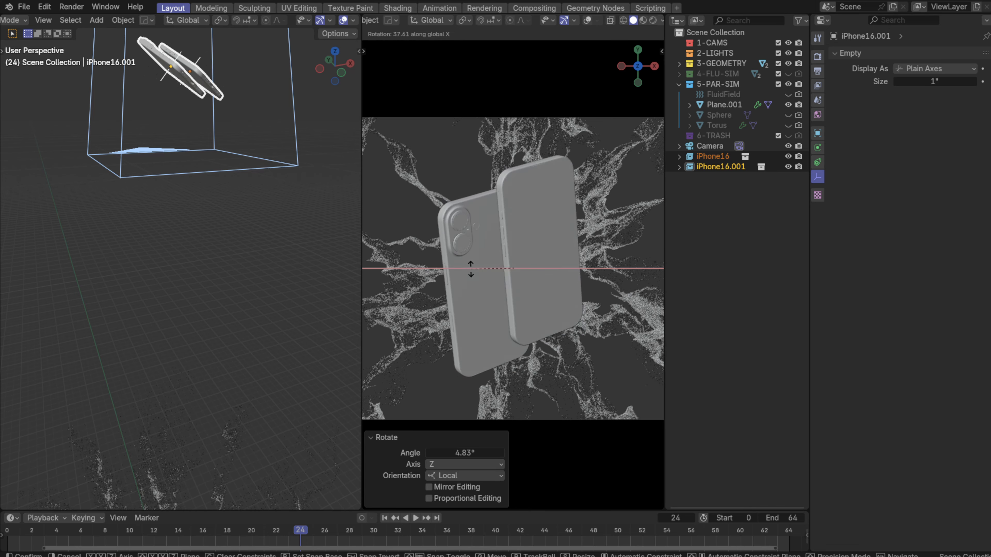
click(477, 308)
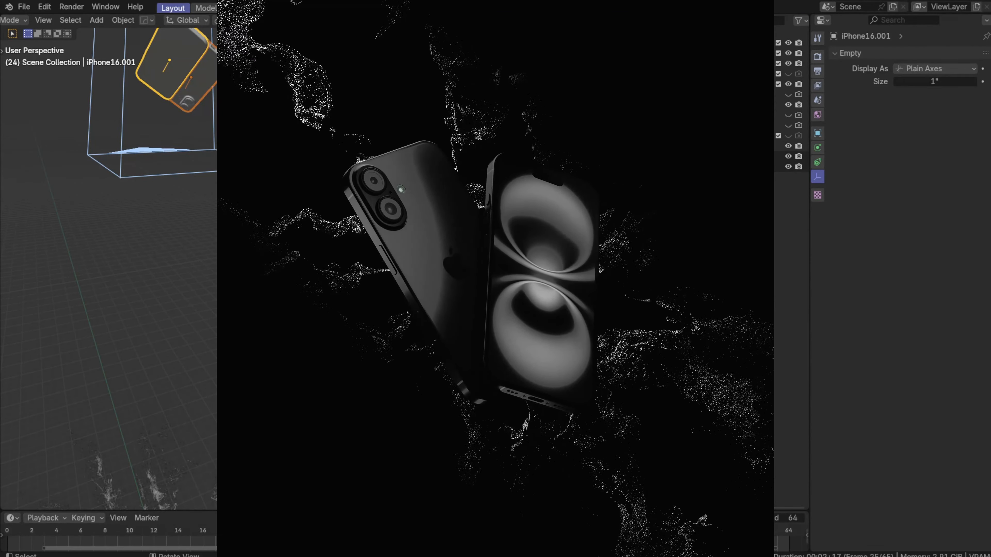
key(r)
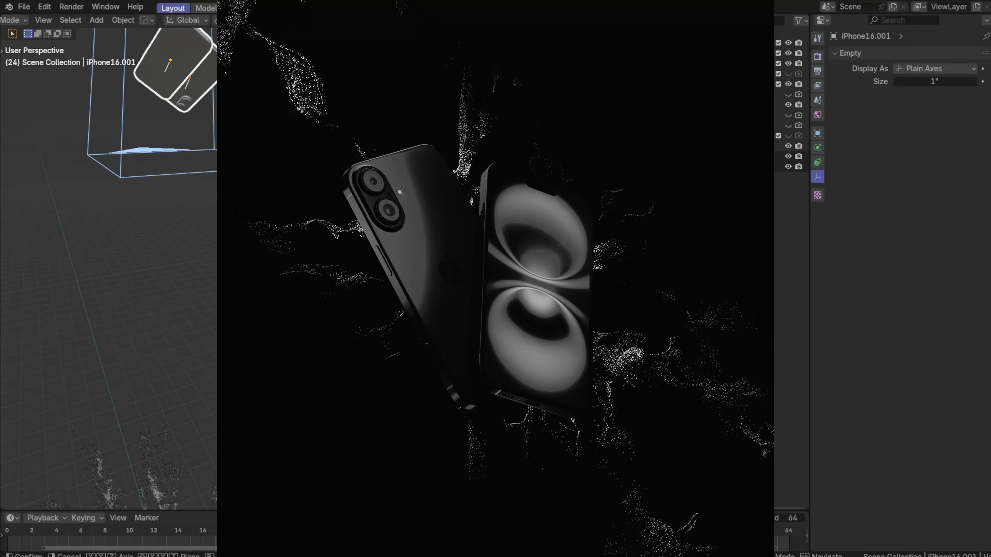
key(Escape)
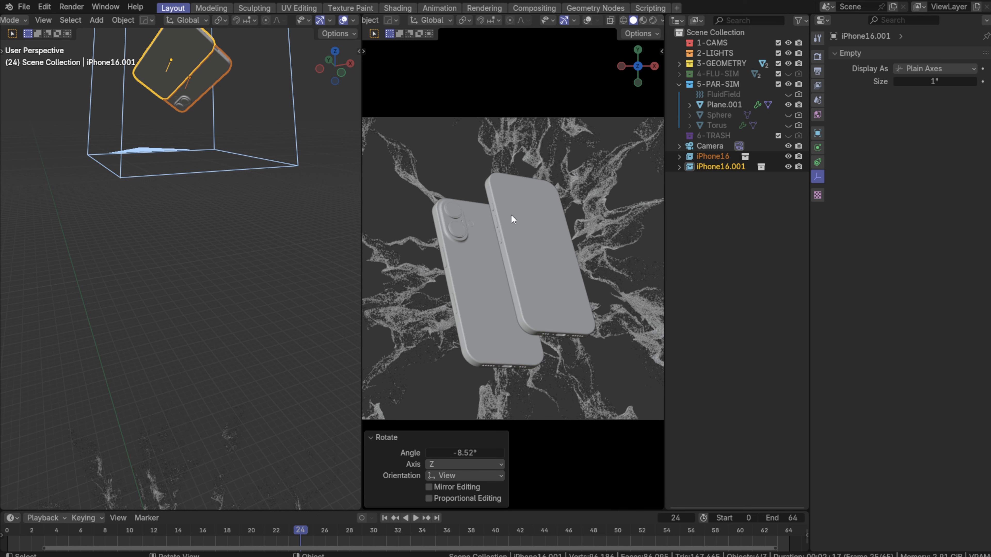
Recentre both iPhones with two moves in X and Y: 0.093463 and 0.93463 inches, followed by -0.56078 and 0.46731 inches
key(g)
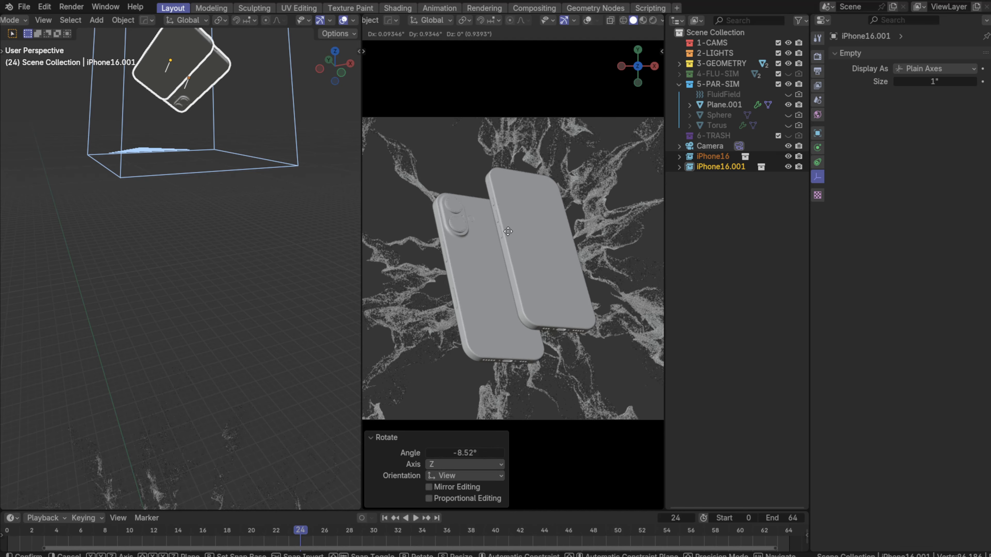
click(508, 236)
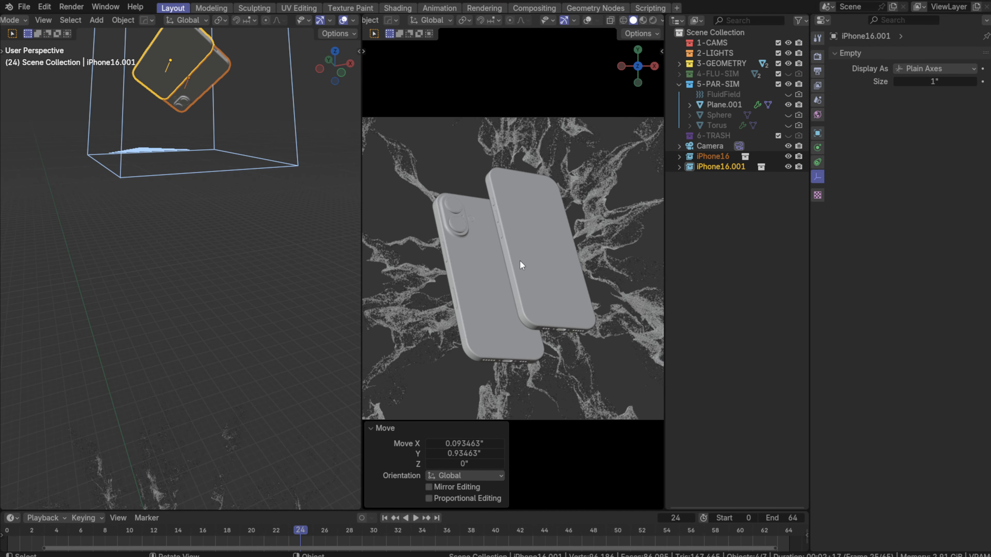
key(g)
click(494, 273)
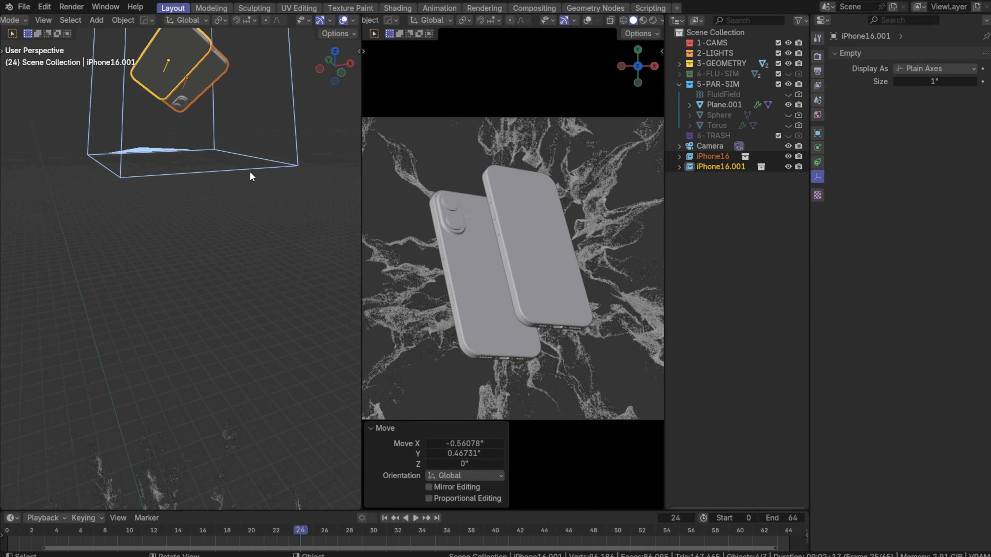
Examine how the camera, the iPhones and the particle simulation are placed relative to each other in the perspective view
scroll(191, 165, down, 5)
scroll(190, 164, up, 5)
scroll(187, 156, down, 6)
scroll(201, 218, up, 2)
scroll(202, 219, down, 4)
scroll(204, 230, up, 2)
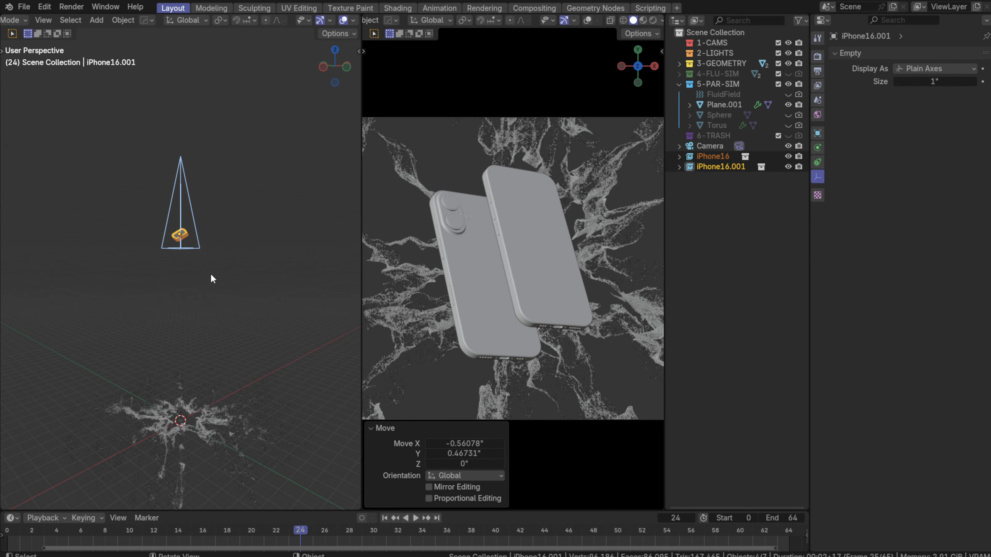
scroll(176, 313, up, 2)
shift+middle_drag(185, 297, 151, 258)
middle_drag(188, 85, 213, 129)
scroll(223, 191, down, 2)
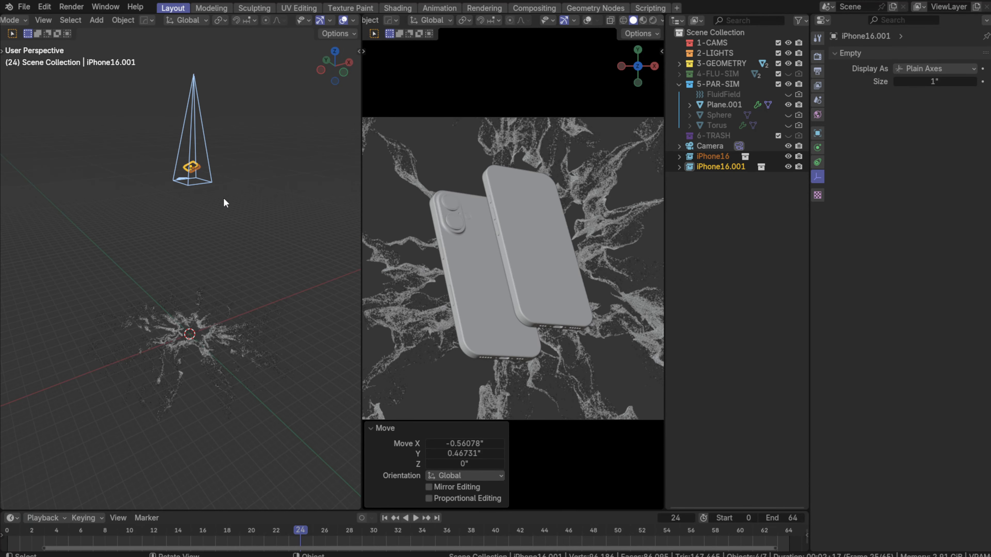
shift+middle_drag(223, 197, 220, 67)
scroll(213, 167, up, 3)
middle_drag(212, 172, 210, 189)
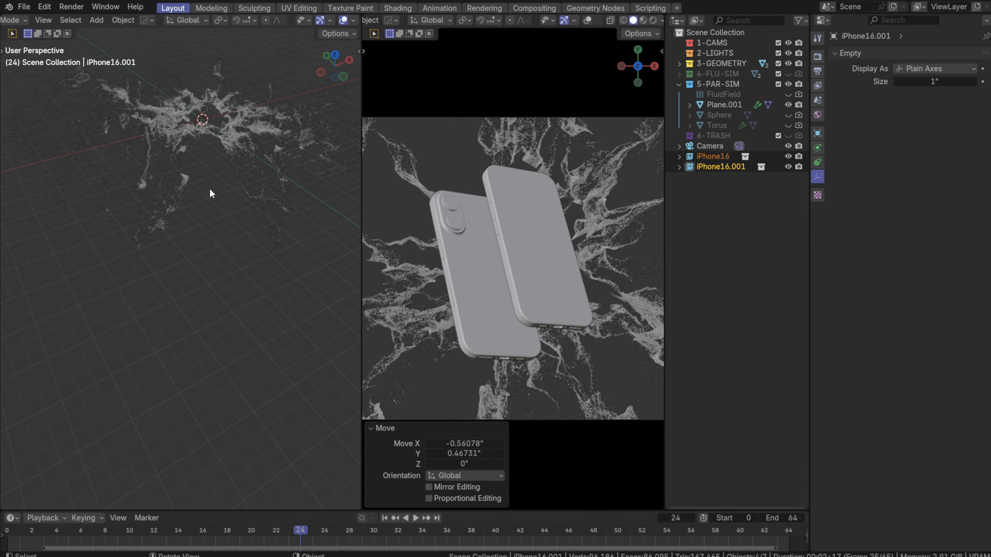
click(214, 137)
middle_drag(213, 137, 196, 247)
scroll(190, 256, up, 2)
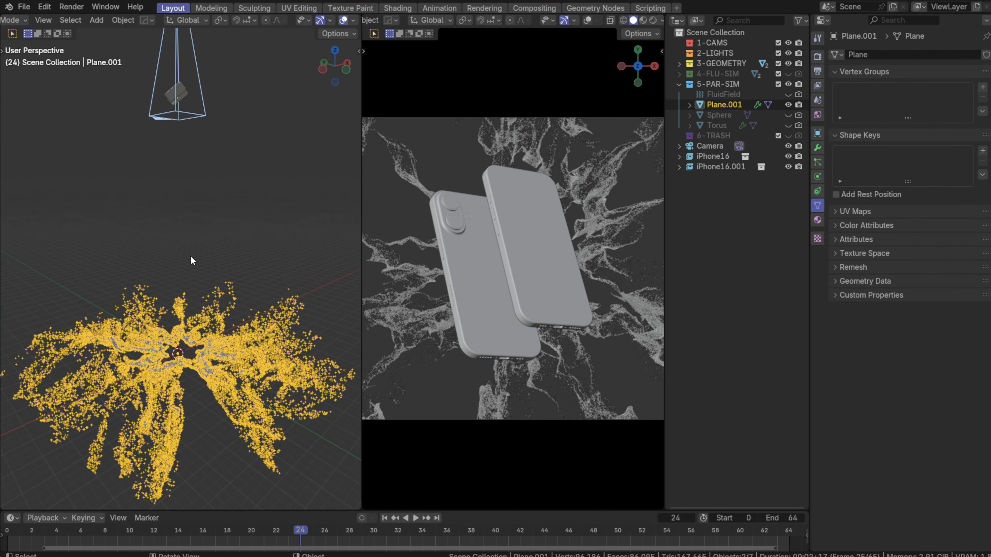
scroll(204, 290, down, 2)
middle_drag(205, 294, 154, 267)
click(132, 244)
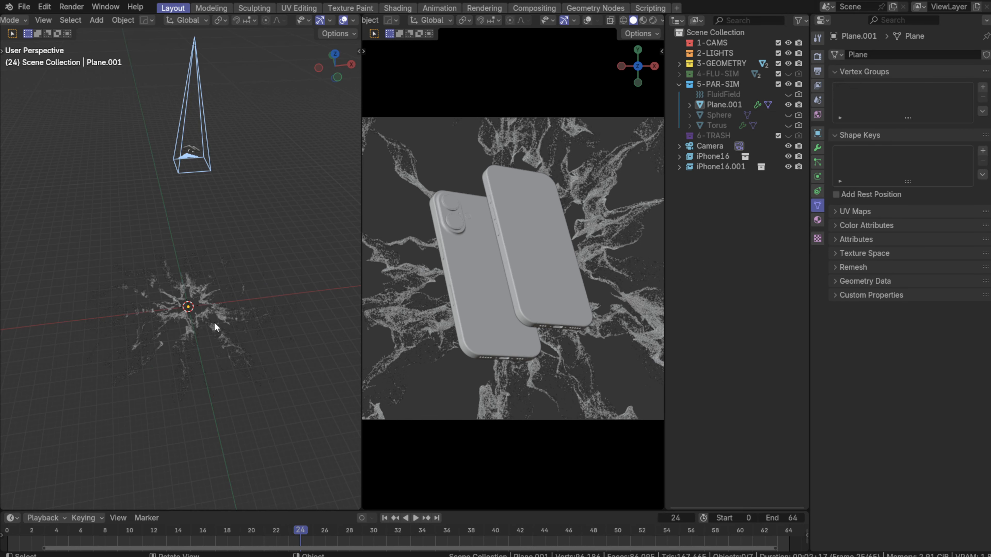
Set the perspective viewport to top orthographic view and the camera view to Rendered shading
key(grave)
click(193, 185)
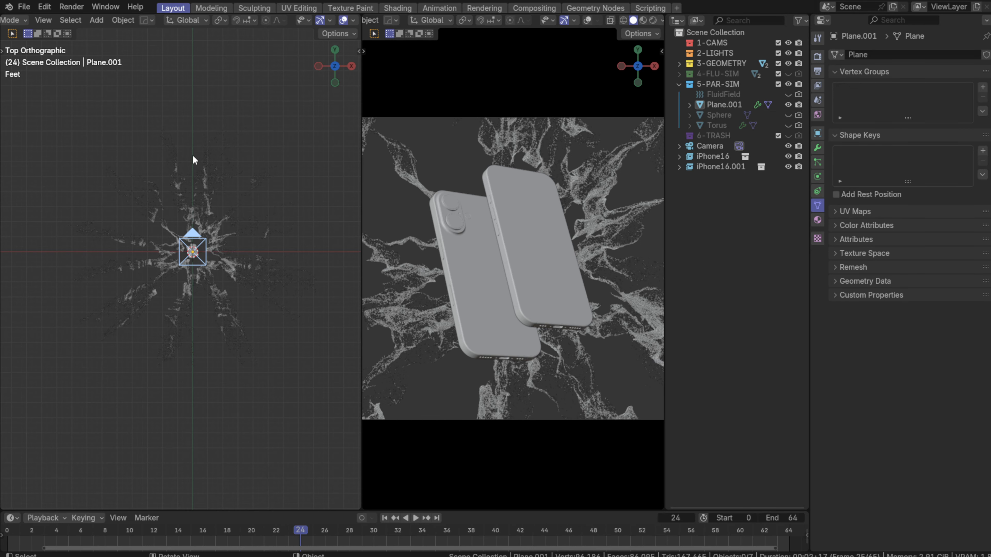
key(z)
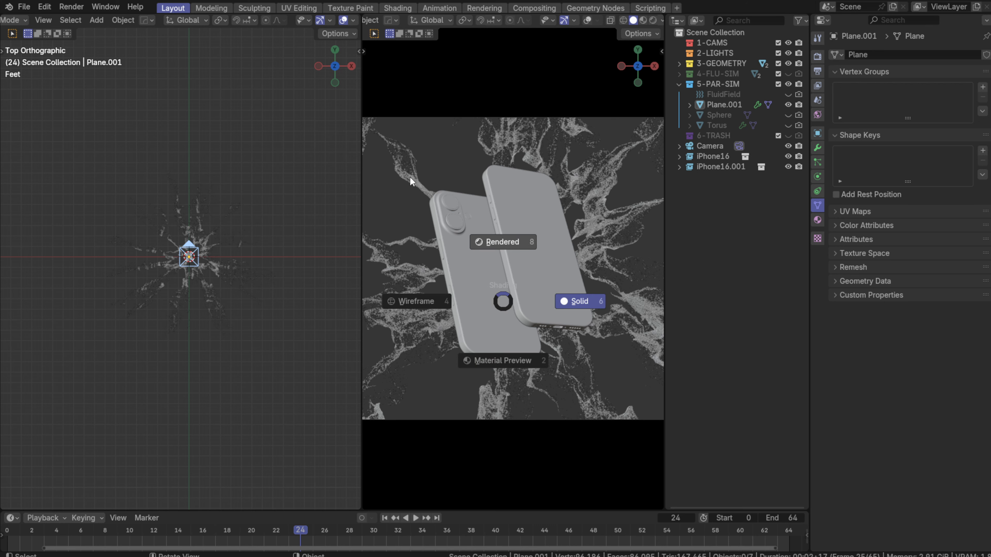
click(505, 239)
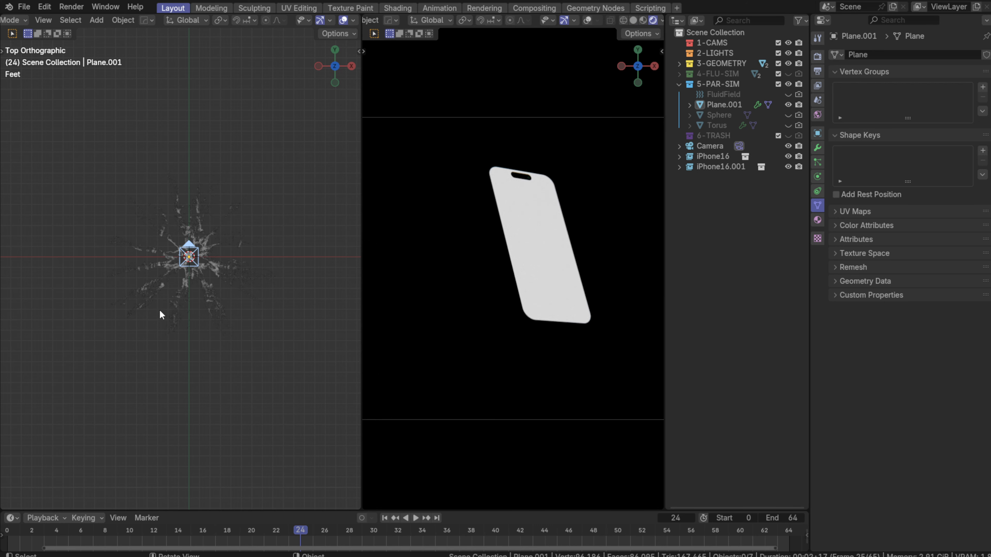
click(182, 244)
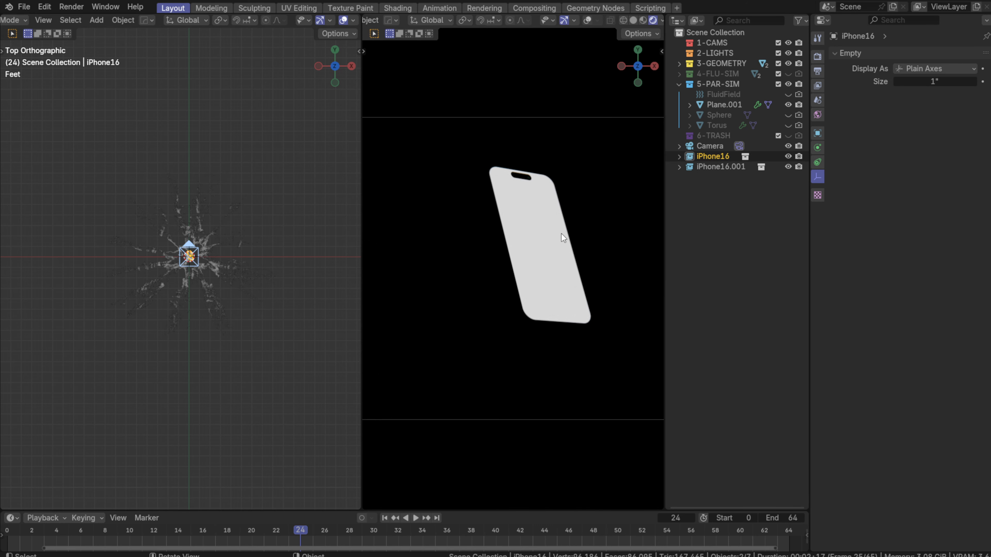
key(z)
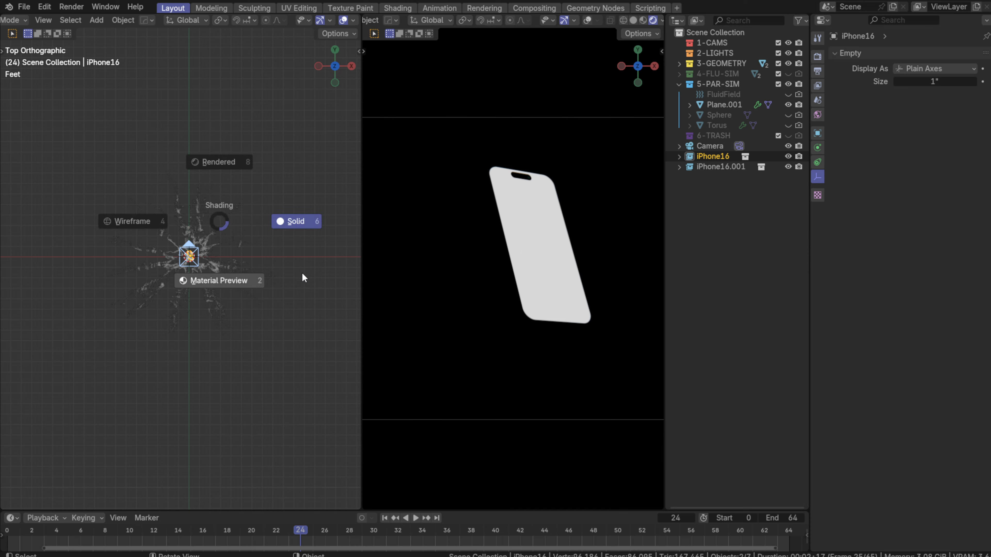
click(308, 222)
key(z)
click(283, 287)
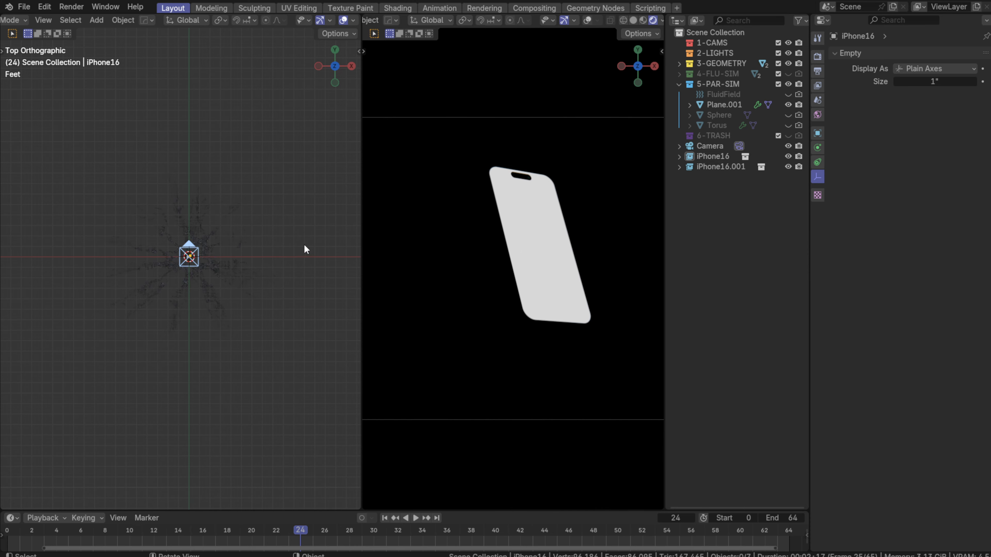
key(z)
click(387, 245)
Switch the camera view to Material Preview shading
key(z)
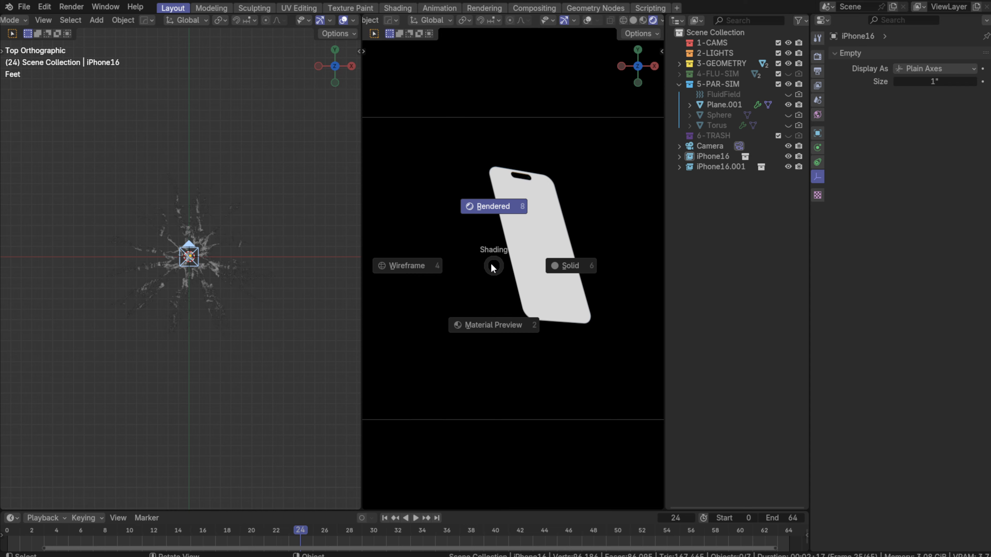
click(506, 389)
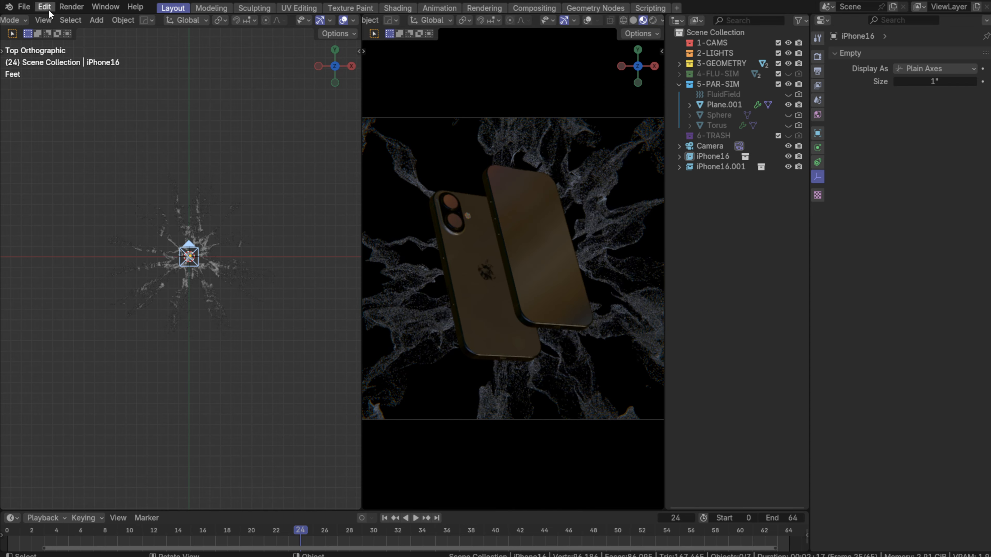
Report the file's missing external data and search the Dropbox library folder for the missing files
click(25, 6)
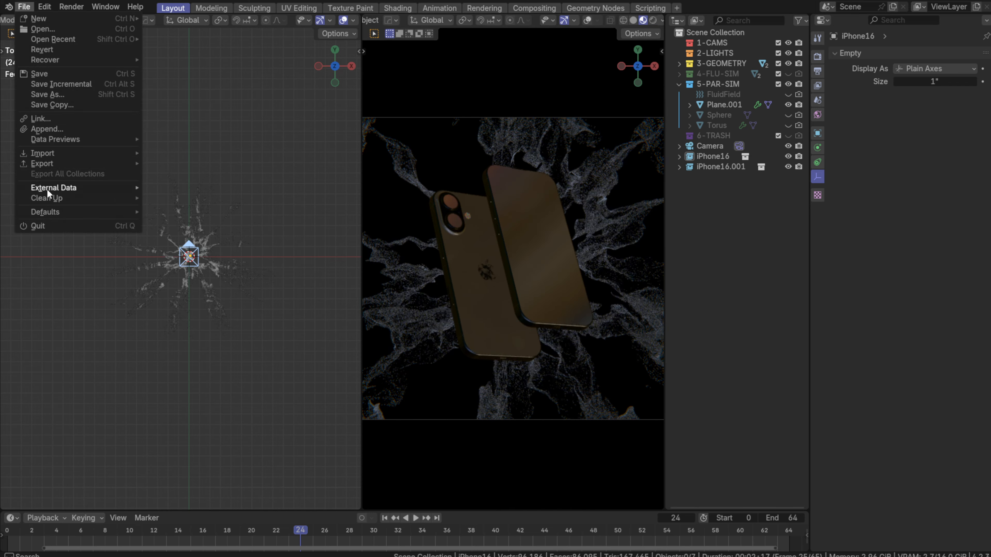
mouse_move(49, 191)
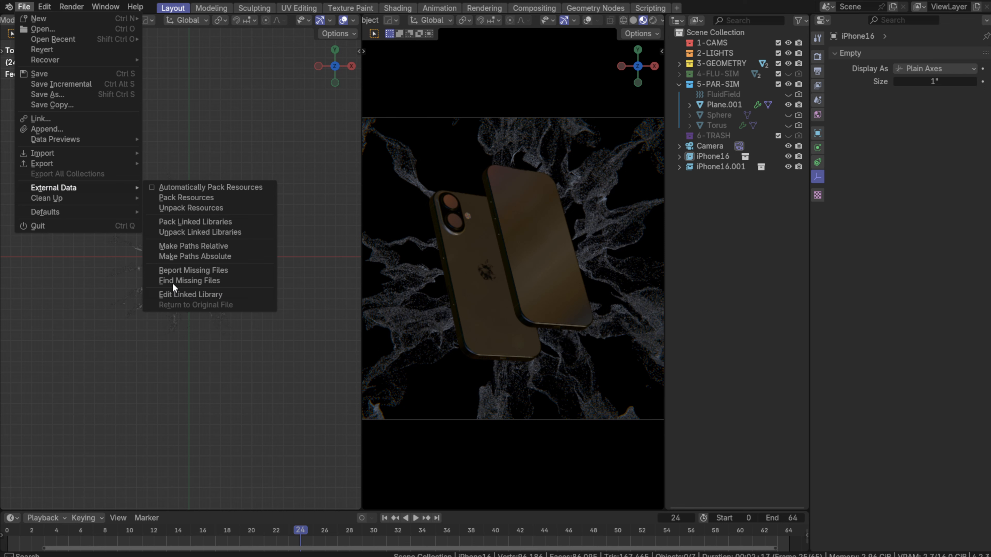
click(179, 270)
click(24, 6)
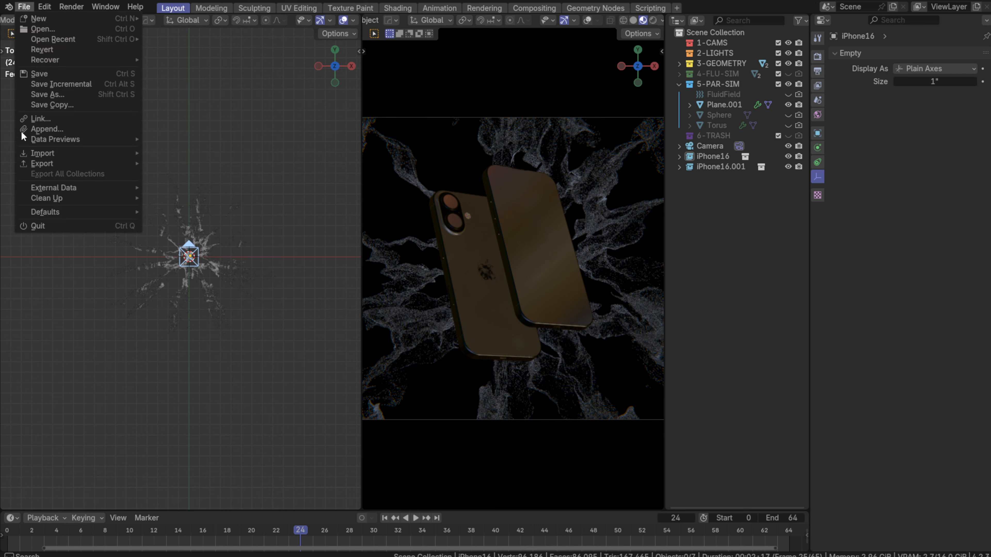
mouse_move(26, 184)
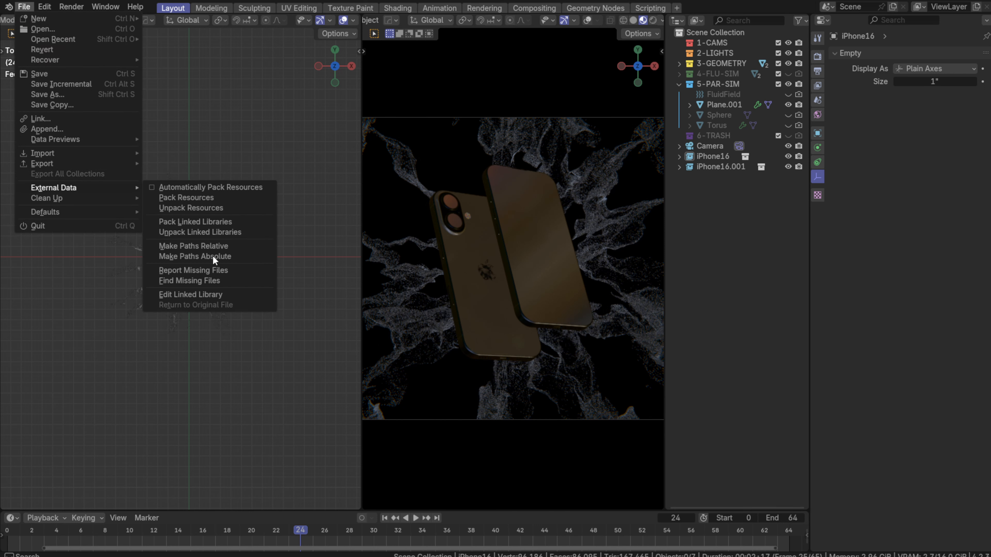
click(220, 278)
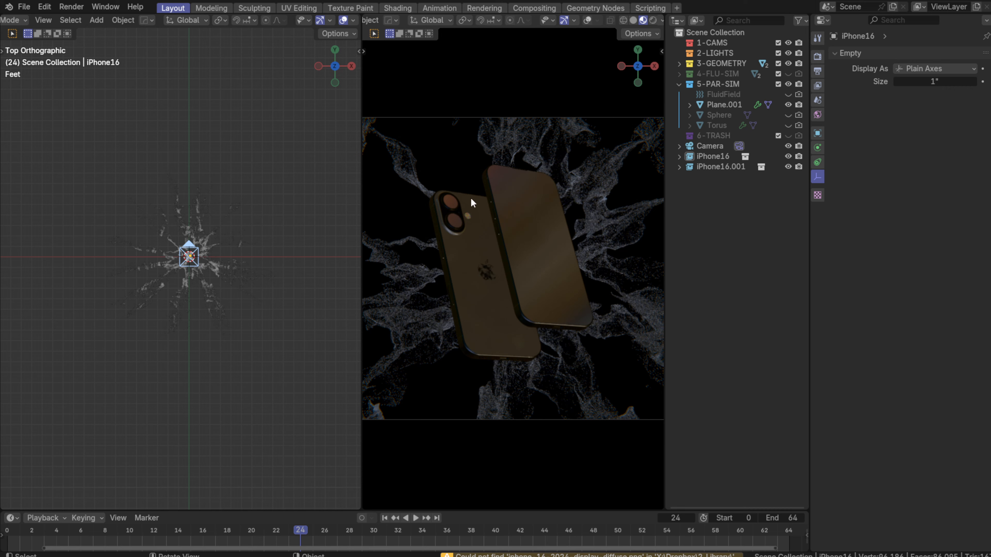
Switch the camera view to Solid shading and from there to Rendered shading
key(z)
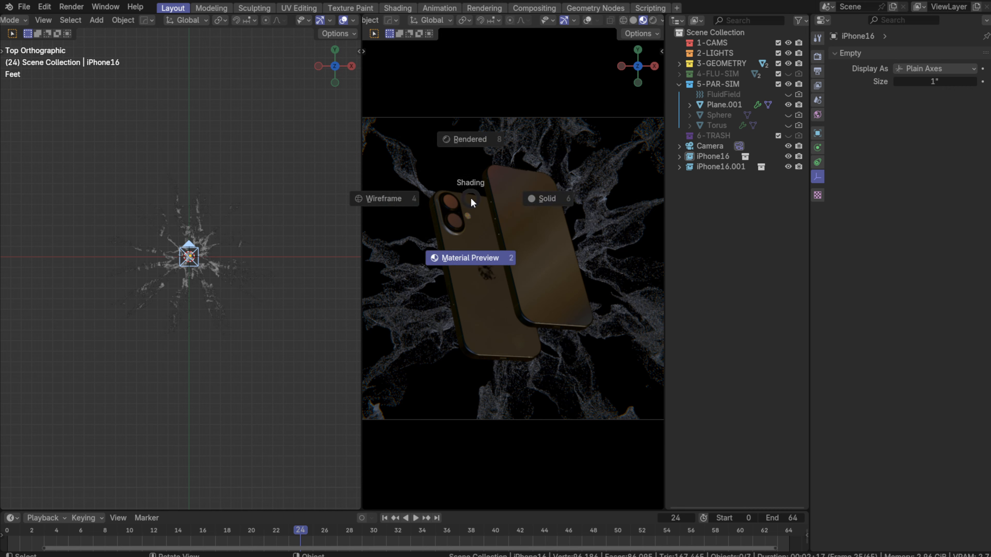
click(531, 200)
key(z)
click(508, 342)
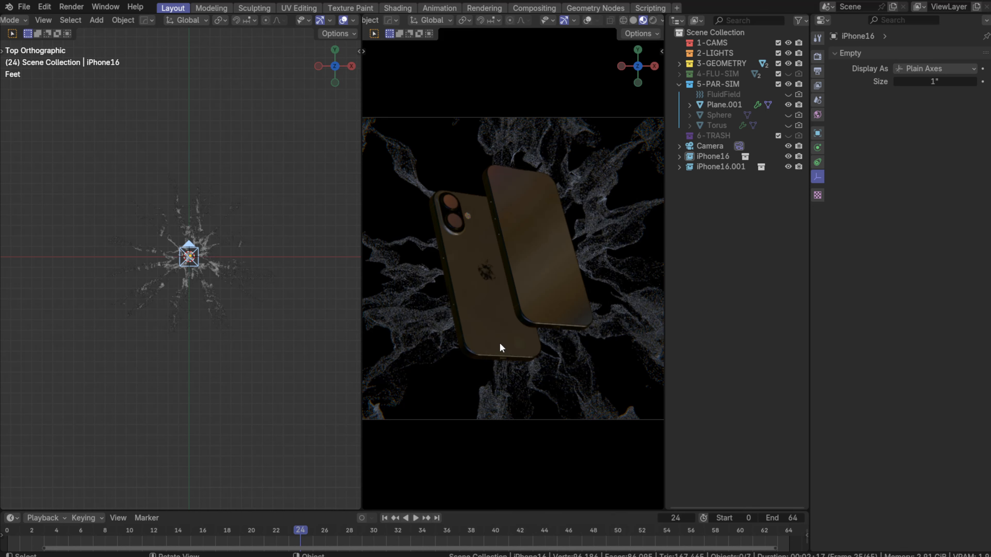
key(z)
click(539, 345)
key(z)
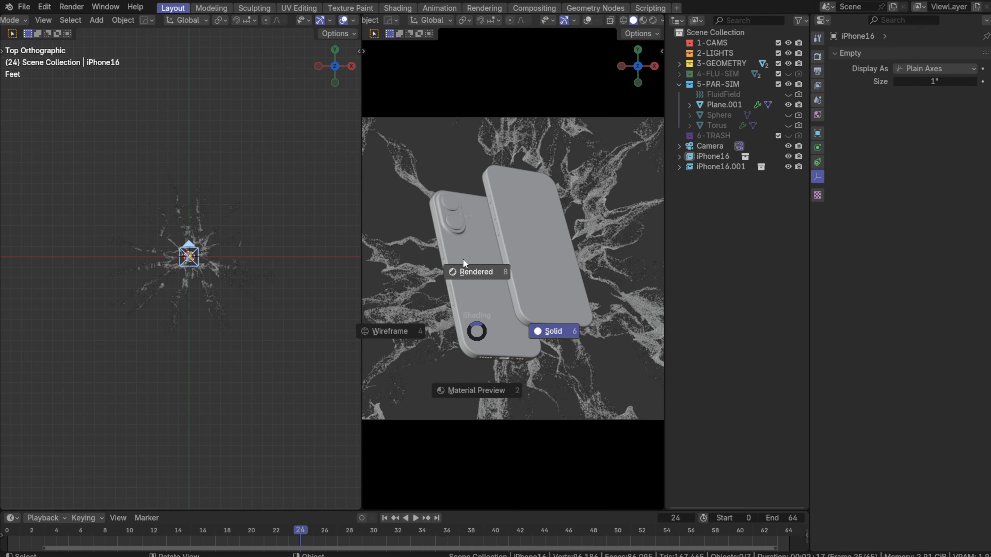
click(373, 202)
right_click(373, 202)
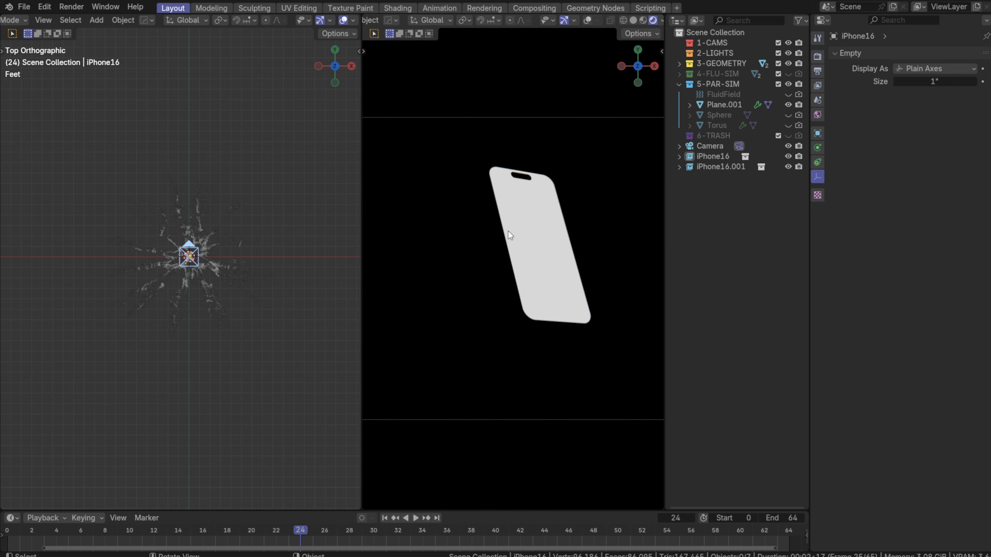
click(508, 232)
click(177, 295)
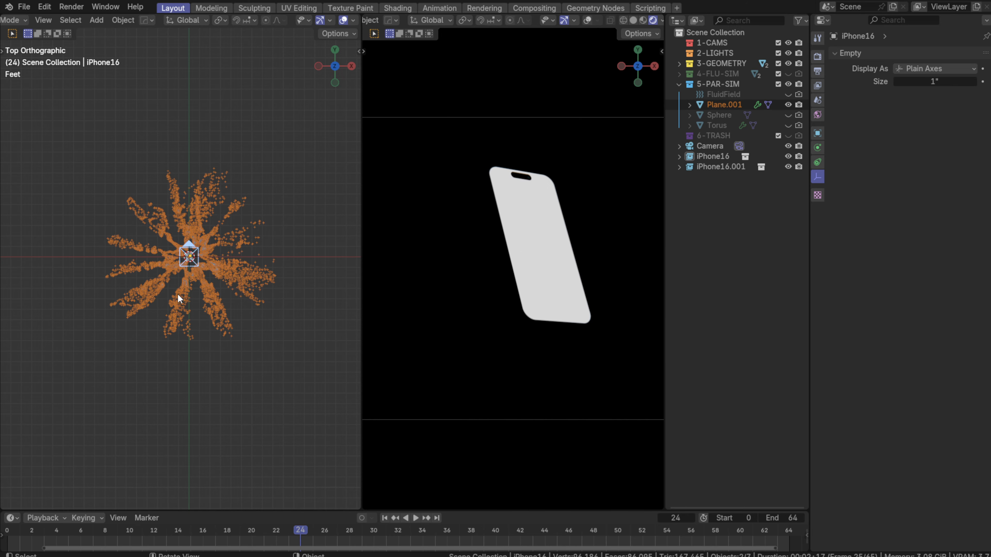
click(225, 361)
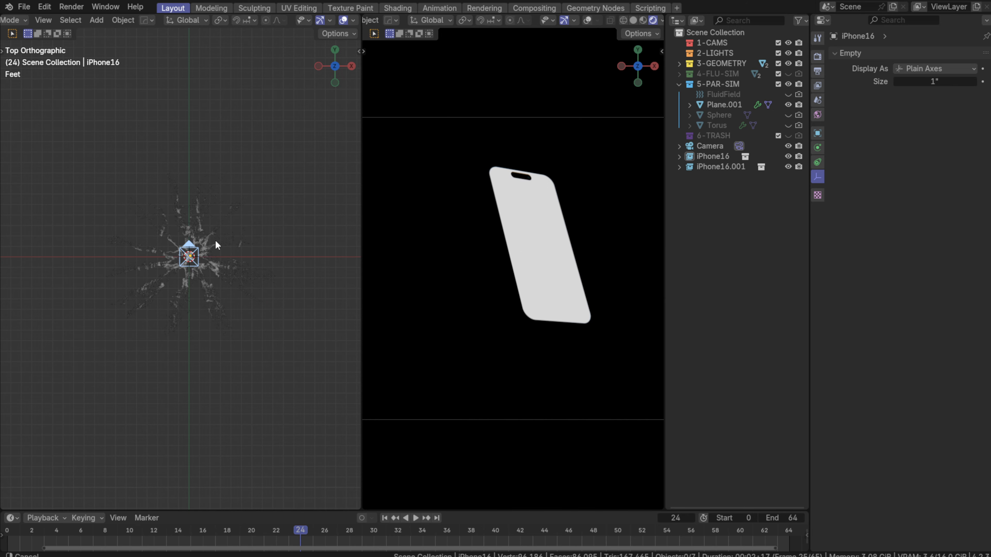
scroll(216, 277, up, 2)
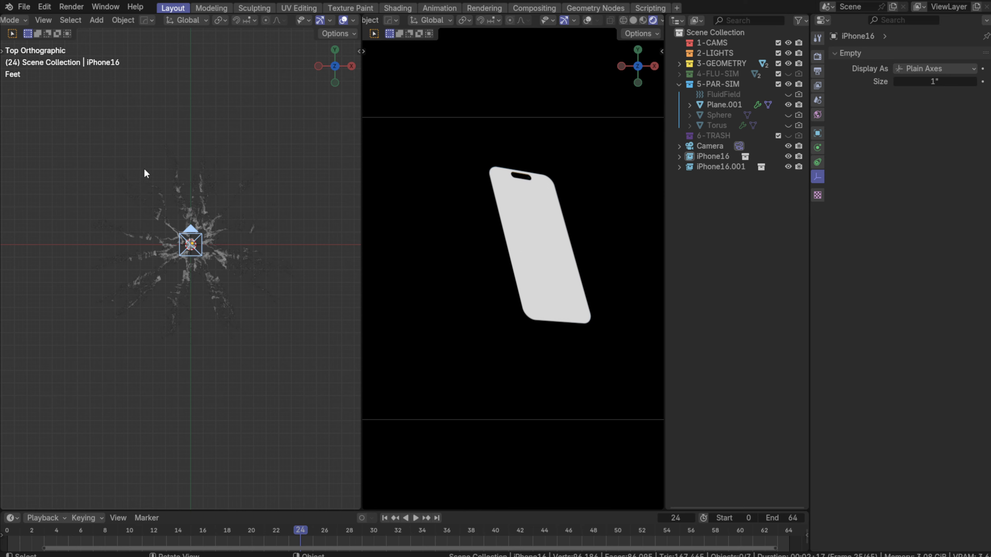
click(206, 239)
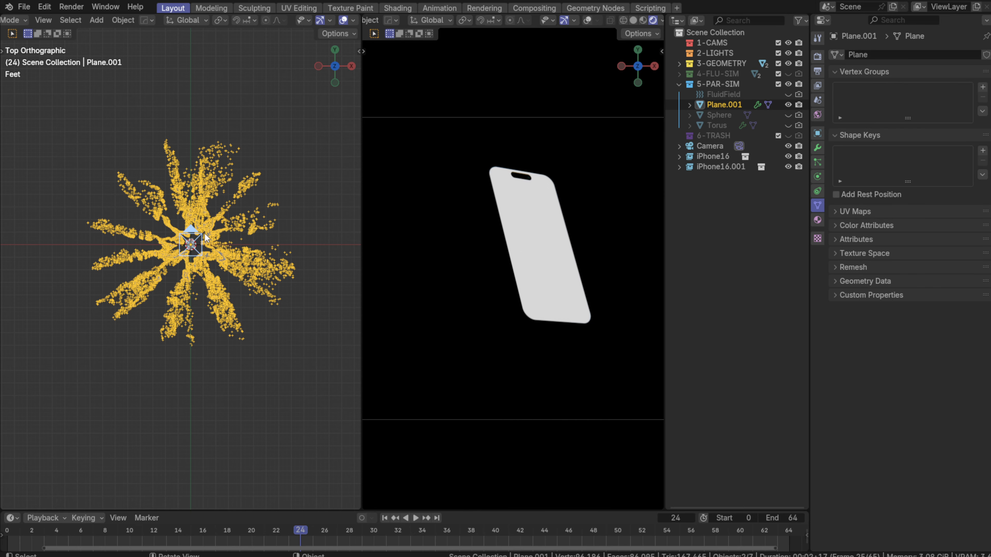
click(240, 399)
click(226, 315)
Add an area light and move it about 334 inches along negative X and 313 inches along positive Y in the top view
key(shift+a)
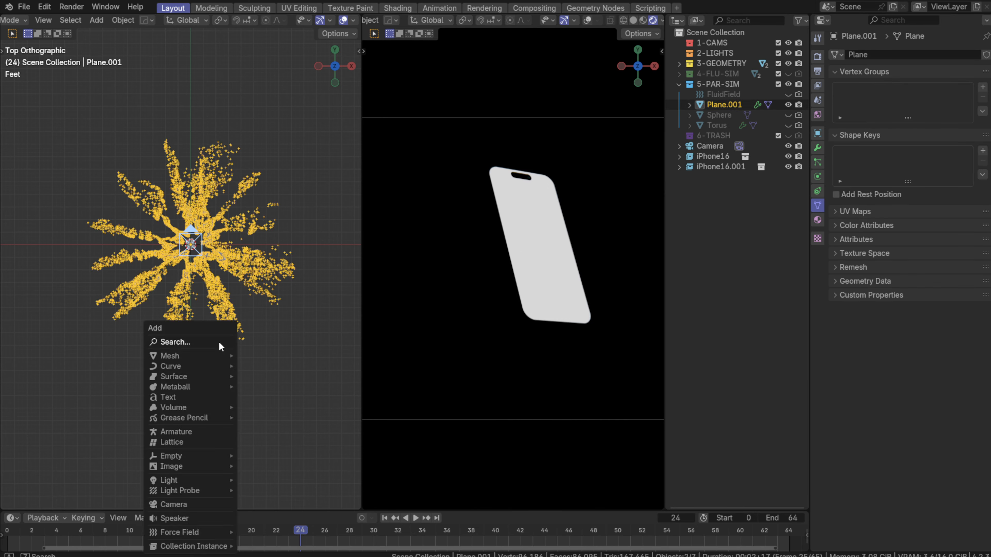
click(221, 343)
text(area)
key(Return)
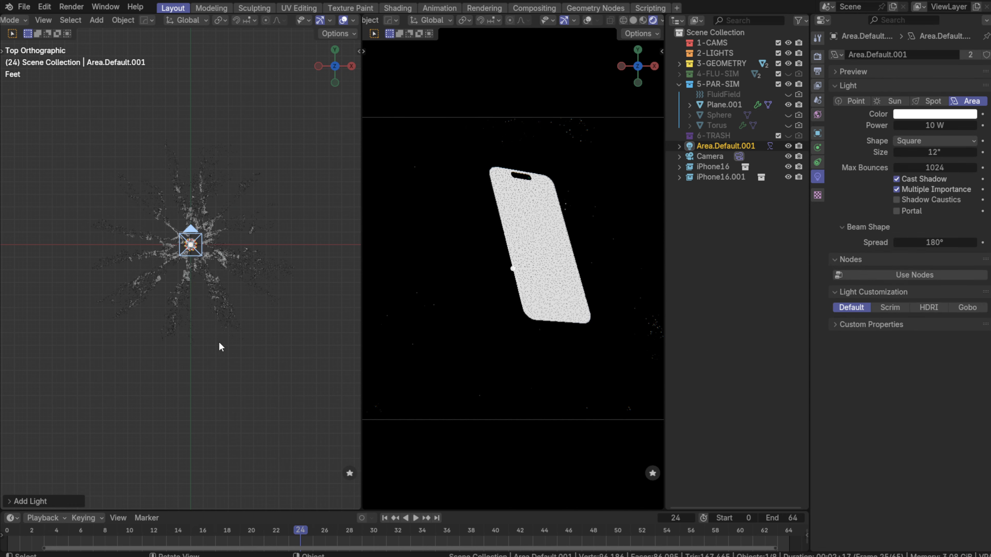
key(g)
click(122, 226)
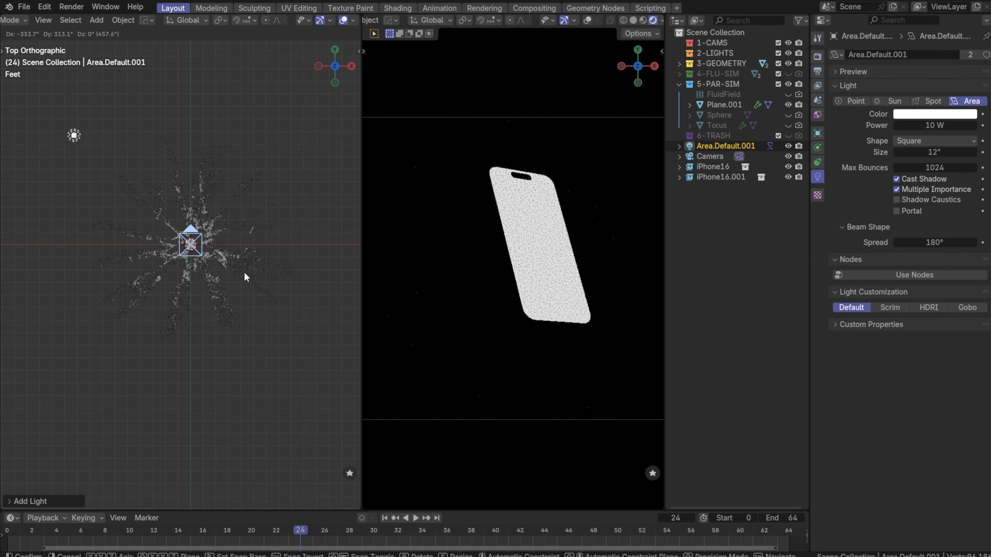
Enlarge the area light and move it closer to the particle burst in the top view
middle_drag(244, 273, 126, 235)
scroll(129, 289, up, 3)
middle_drag(129, 294, 176, 260)
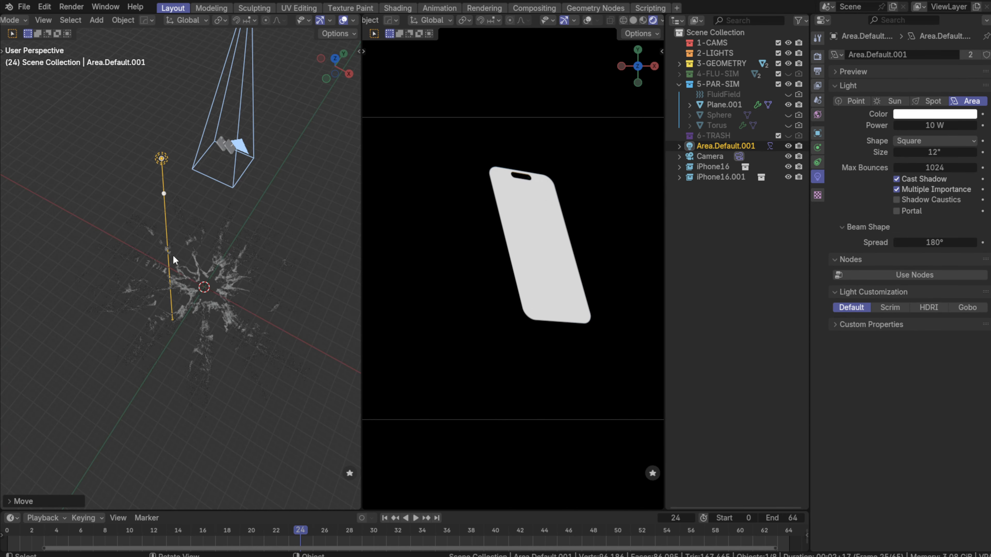
key(KP_7)
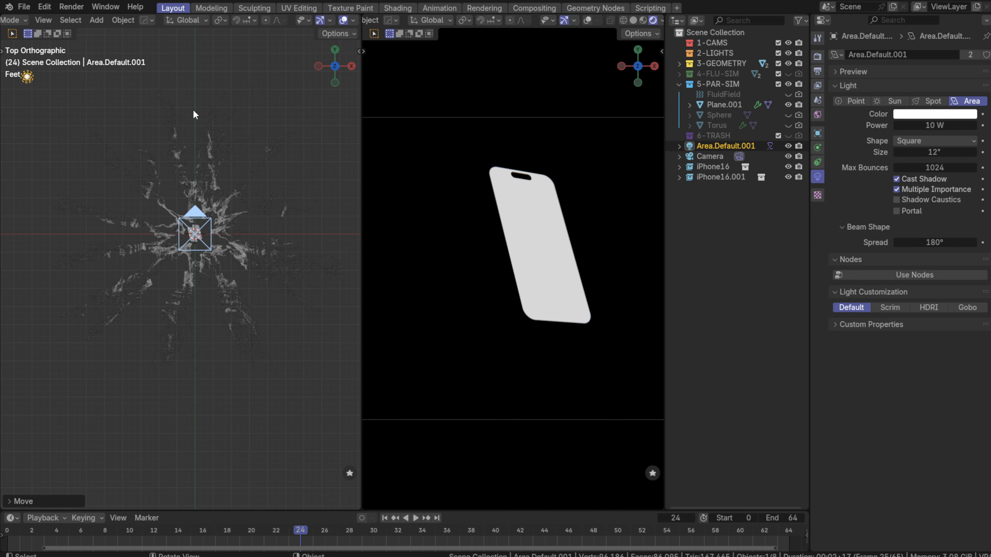
key(s)
click(193, 239)
key(s)
click(205, 246)
key(g)
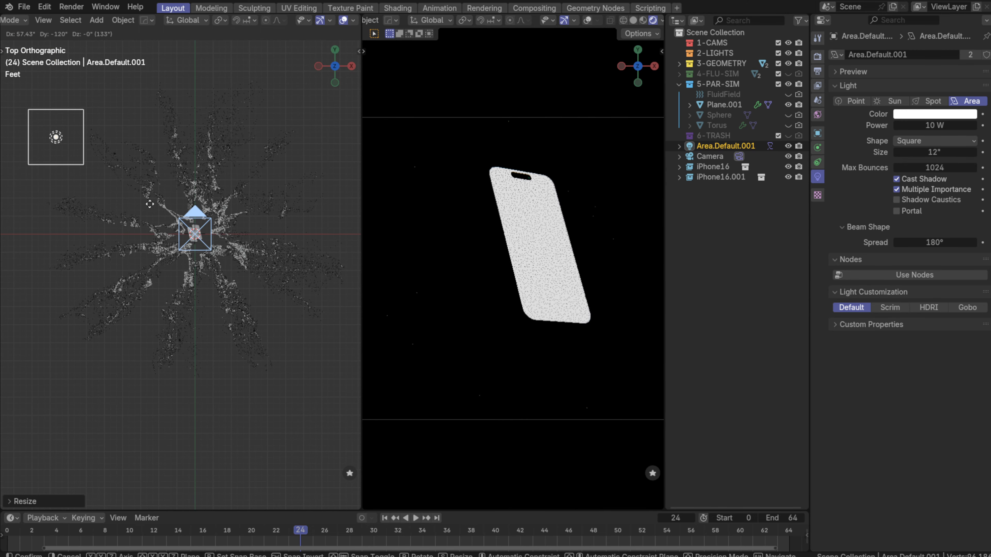
click(152, 207)
Rotate the area light 90° about X, followed by top-view rotations of 180°, 90°, 180° and 45°, to aim it diagonally across the burst
text(rx90)
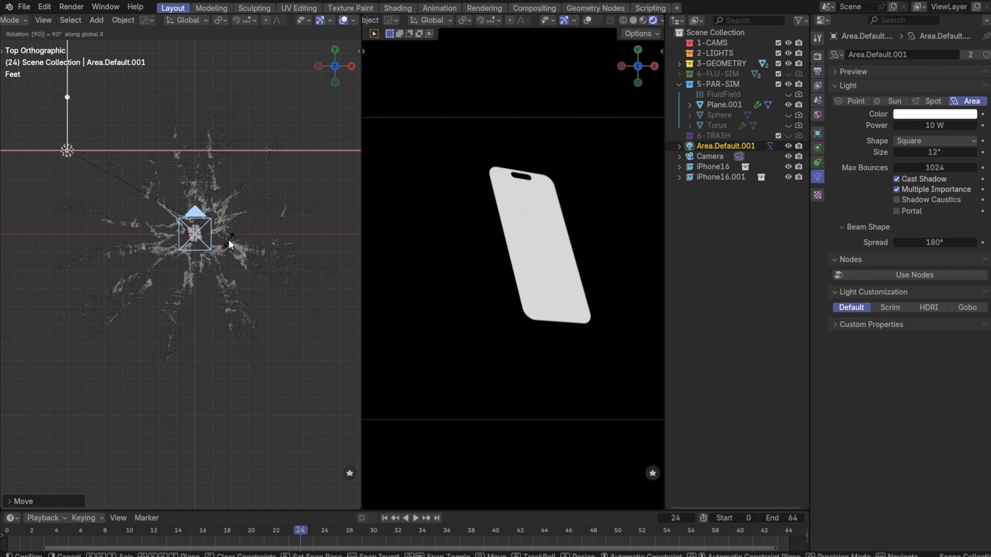
key(Return)
text(r180)
key(Return)
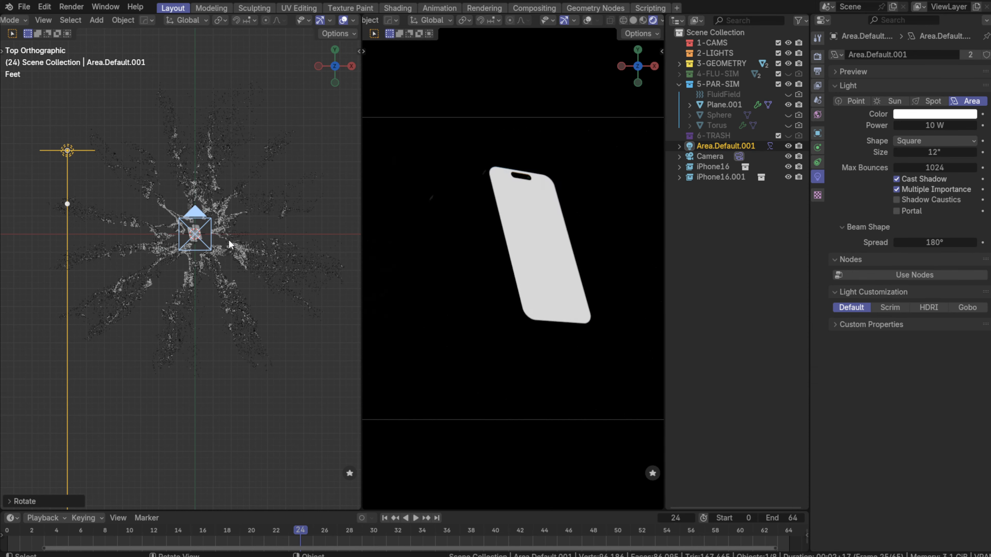
text(r90)
key(Return)
text(r180)
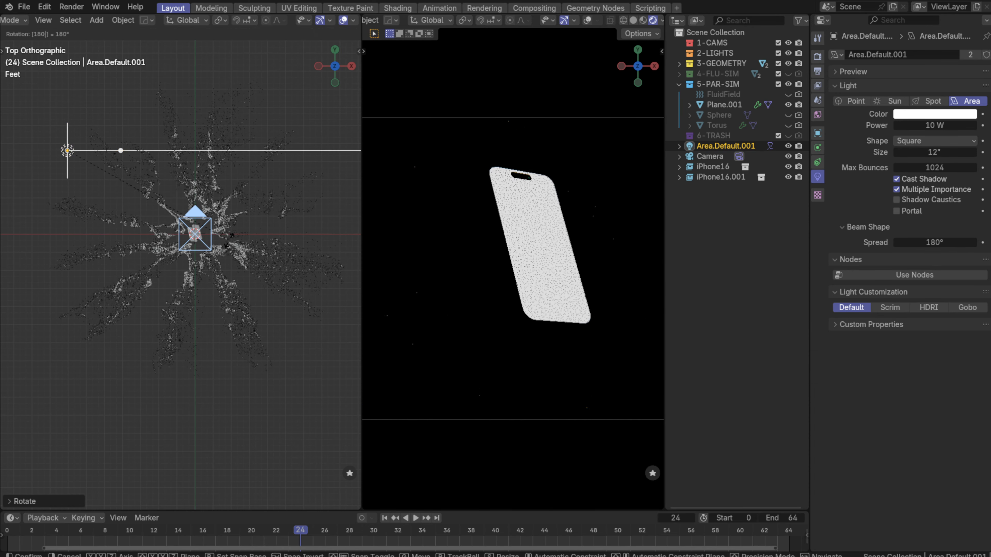
key(Return)
text(r45)
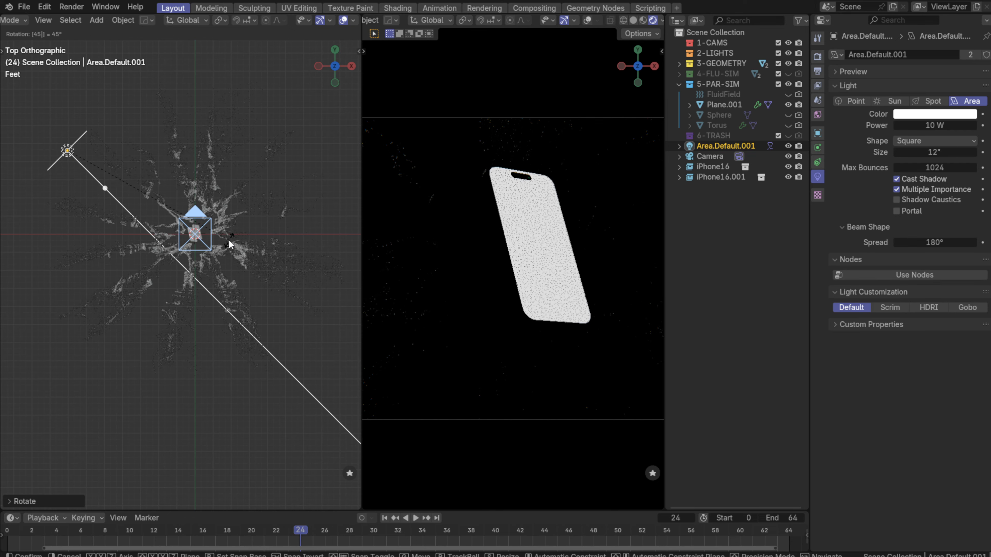
key(Return)
Raise the area light along Z in the front view, enlarge it further and return to the top view
middle_drag(136, 280, 132, 346)
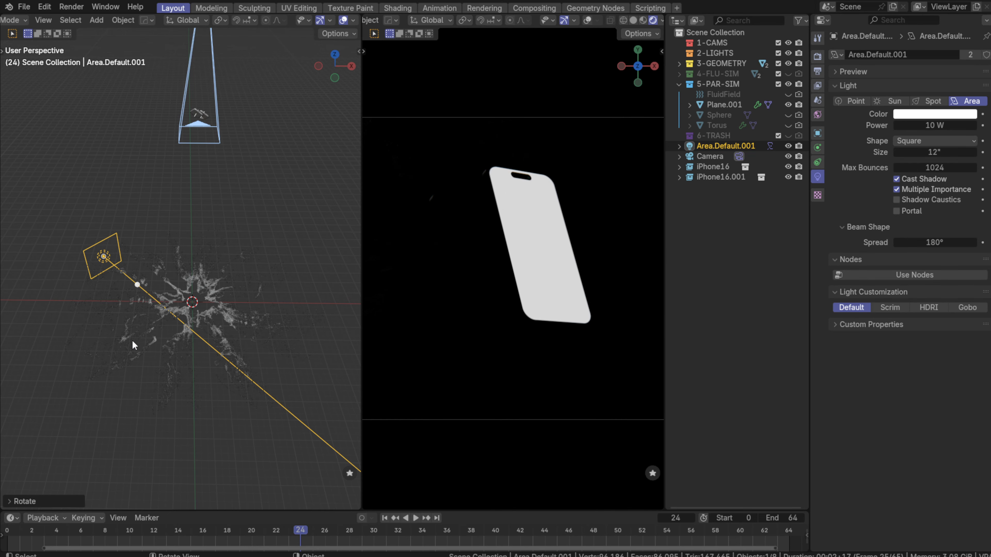
key(grave)
click(47, 199)
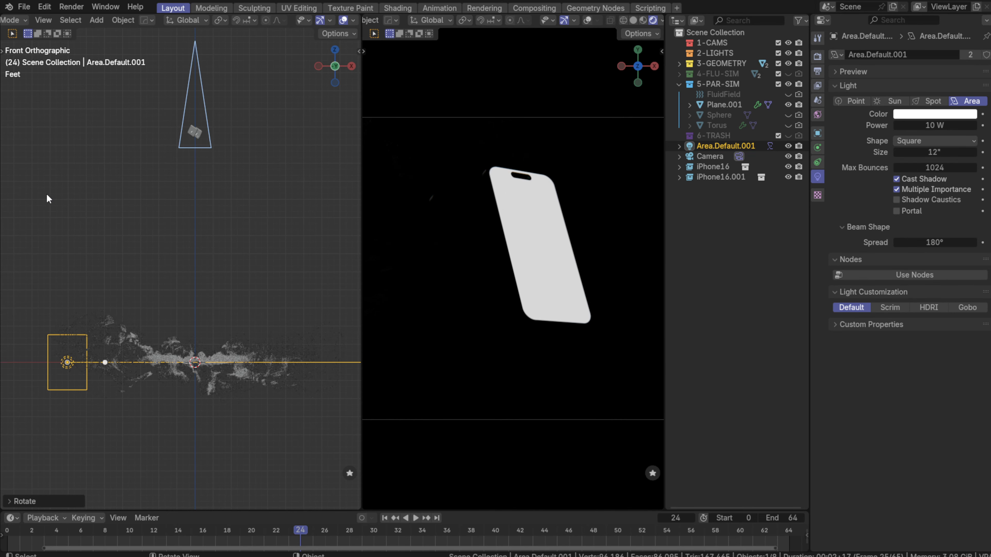
key(g)
click(74, 260)
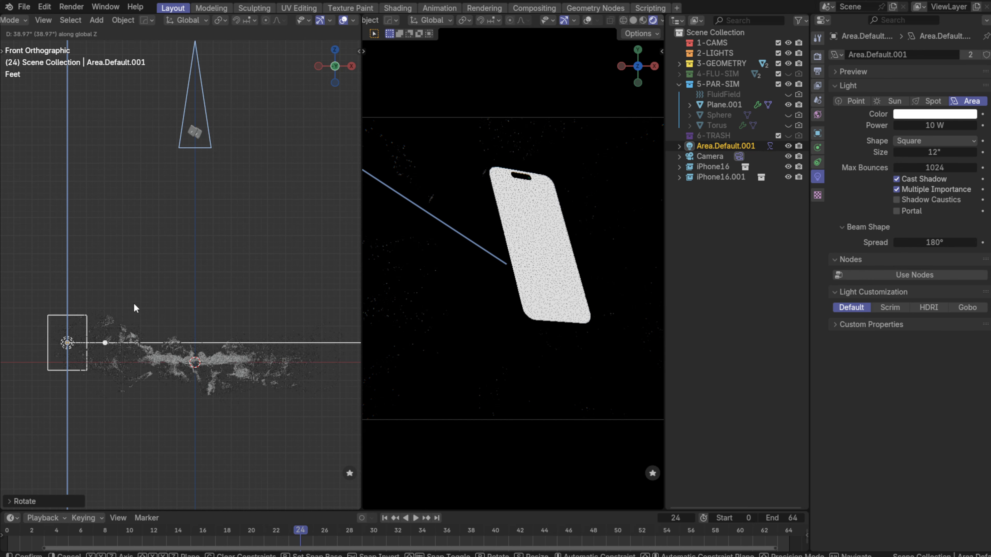
key(s)
click(190, 240)
key(grave)
click(161, 254)
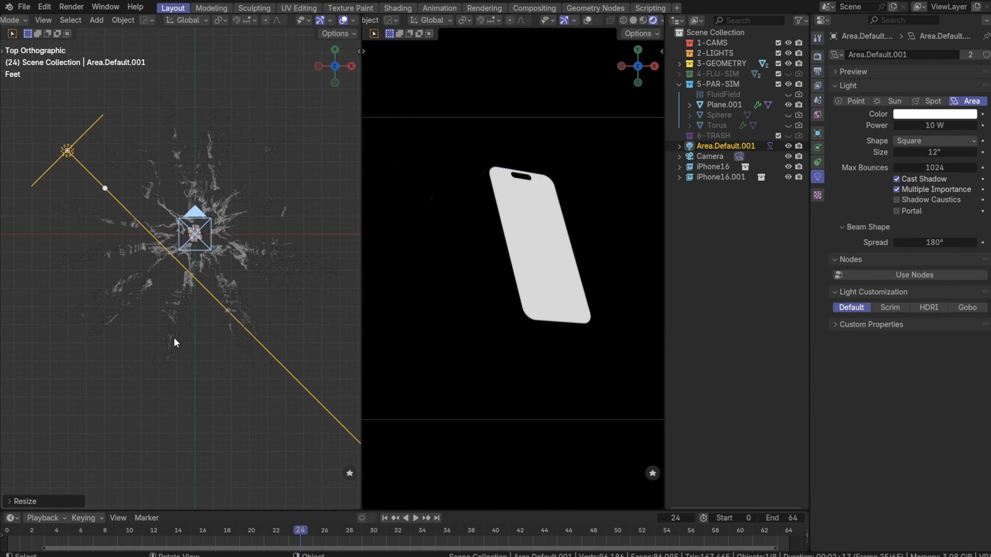
Set the area light's power to 1024 W
click(935, 126)
text(1)
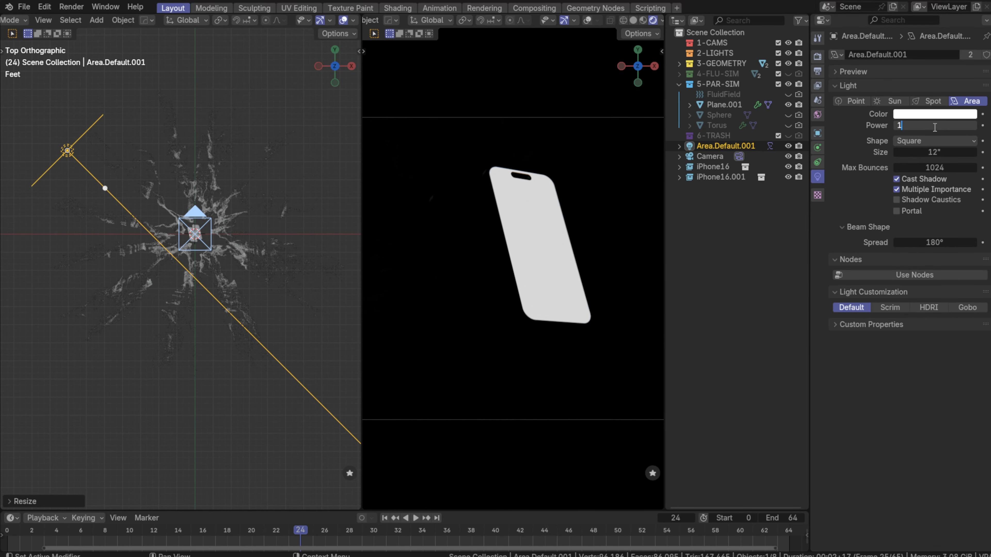
text(02)
key(Return)
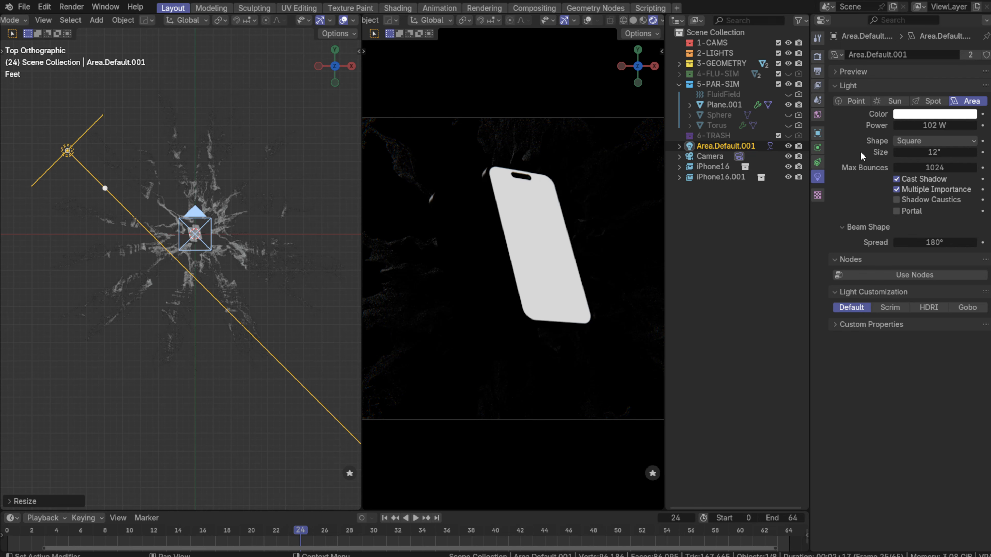
click(934, 125)
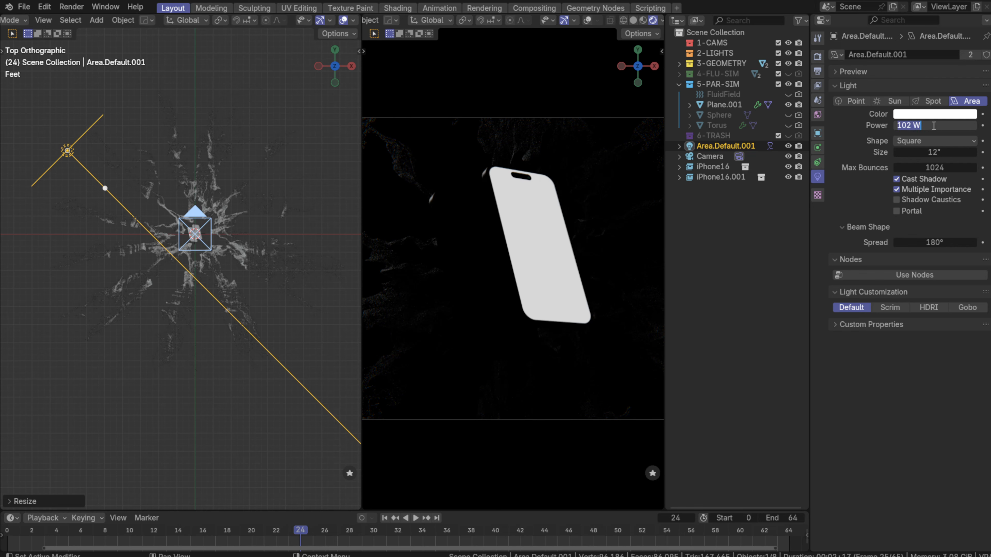
click(934, 125)
text(4)
key(Return)
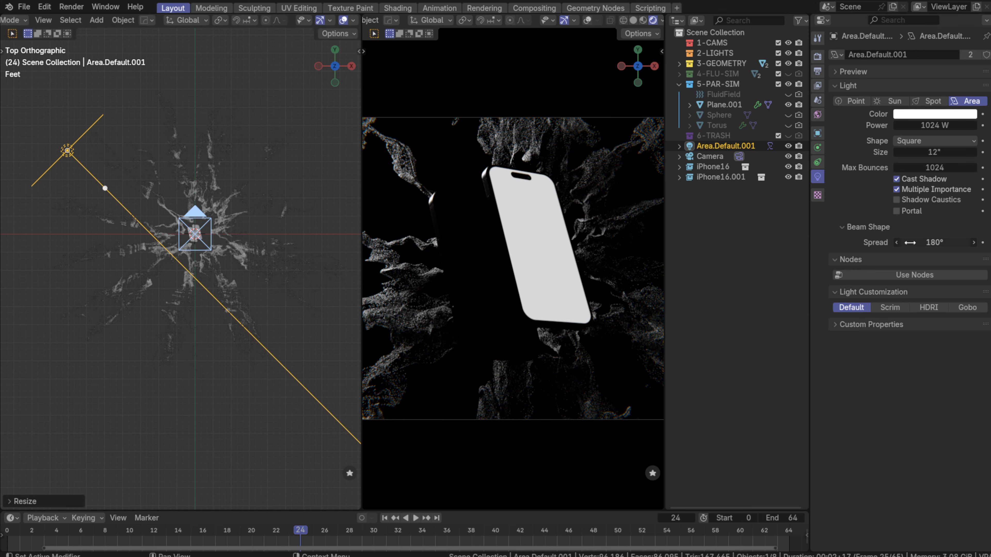
Set the light's beam spread to 0° and move it about 60 inches along X and 35 inches along Y to aim at the burst's center
click(913, 242)
text(0)
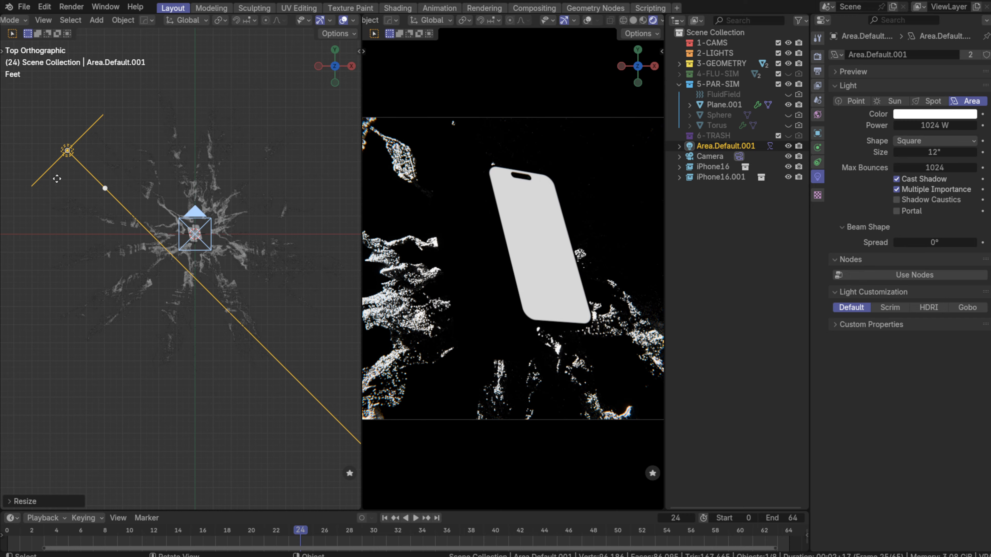
key(g)
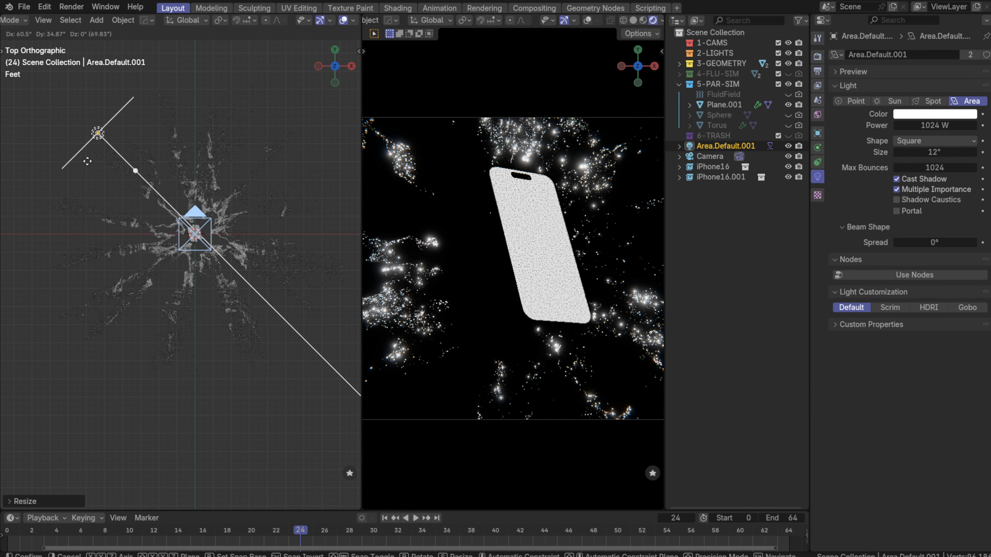
click(87, 161)
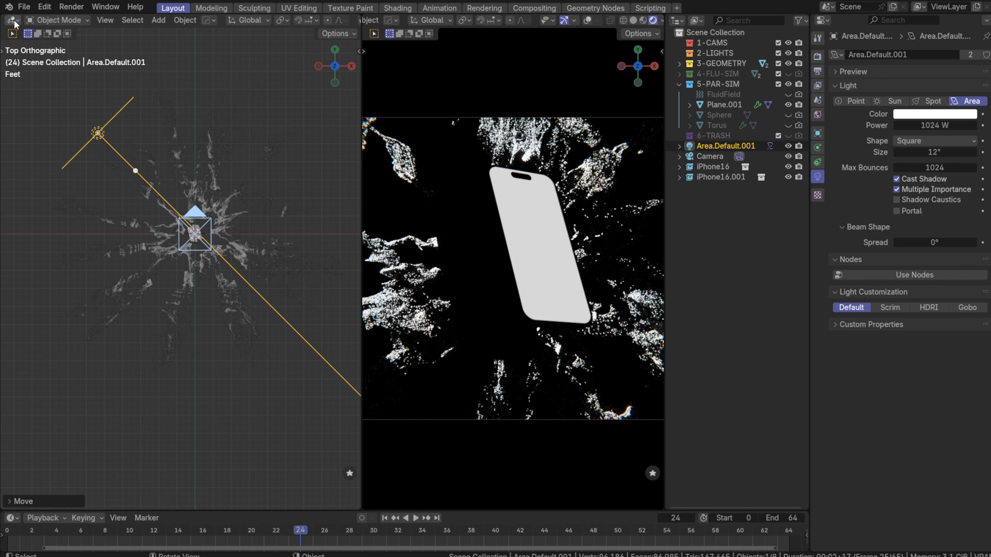
Examine the scene's compositing node tree in place of the top view and restore the 3D viewport
click(14, 21)
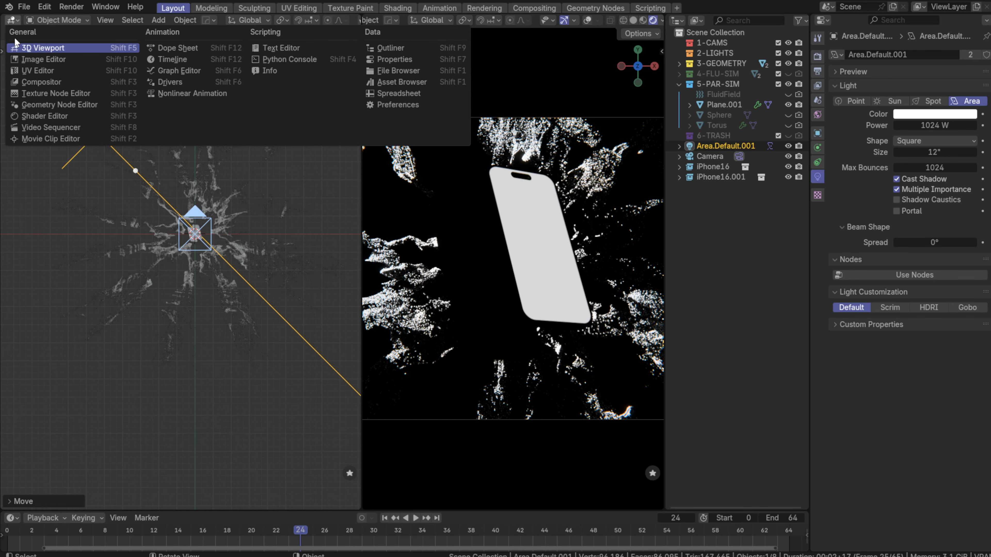
click(31, 84)
scroll(18, 41, up, 2)
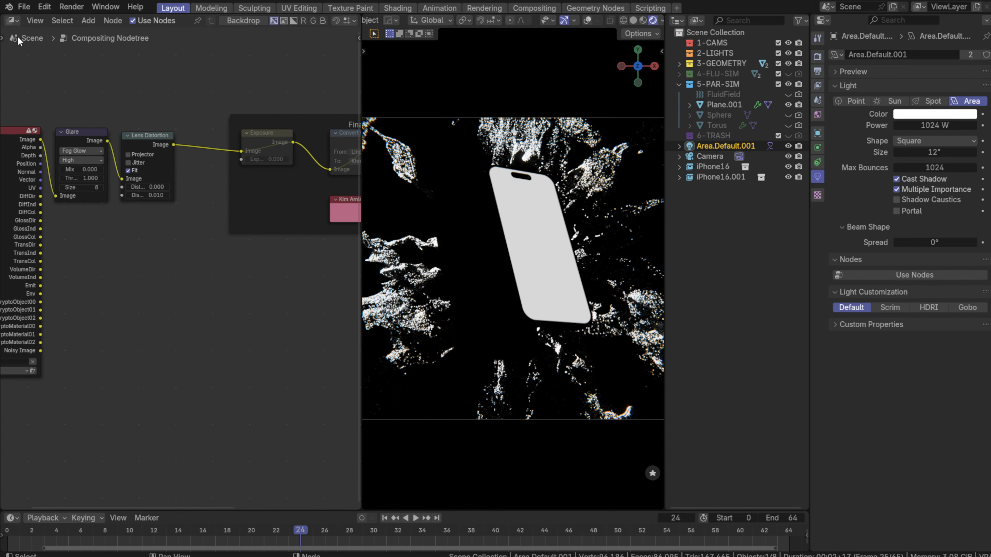
click(14, 20)
click(18, 49)
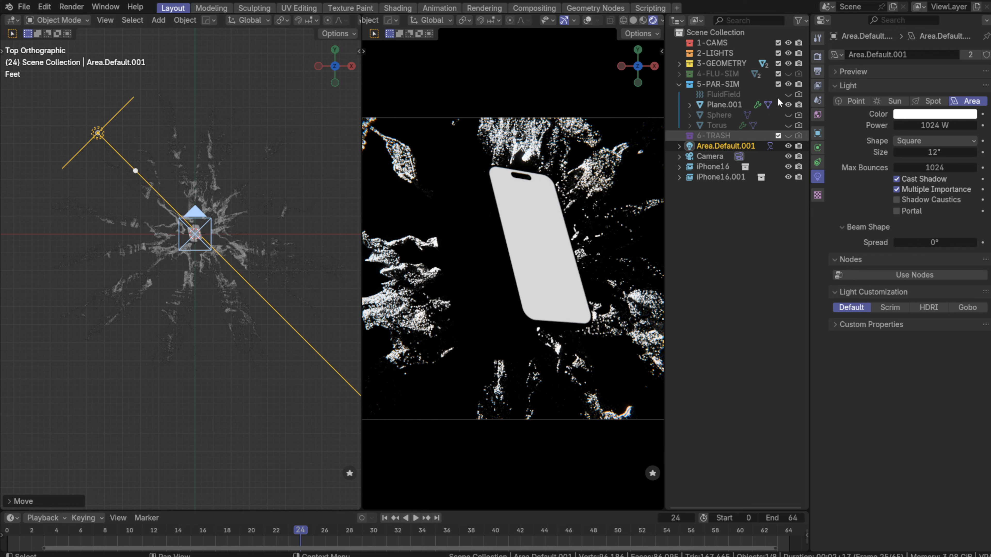
Disable the viewport compositor for the rendered camera view and deselect the area light
scroll(659, 22, down, 2)
click(642, 21)
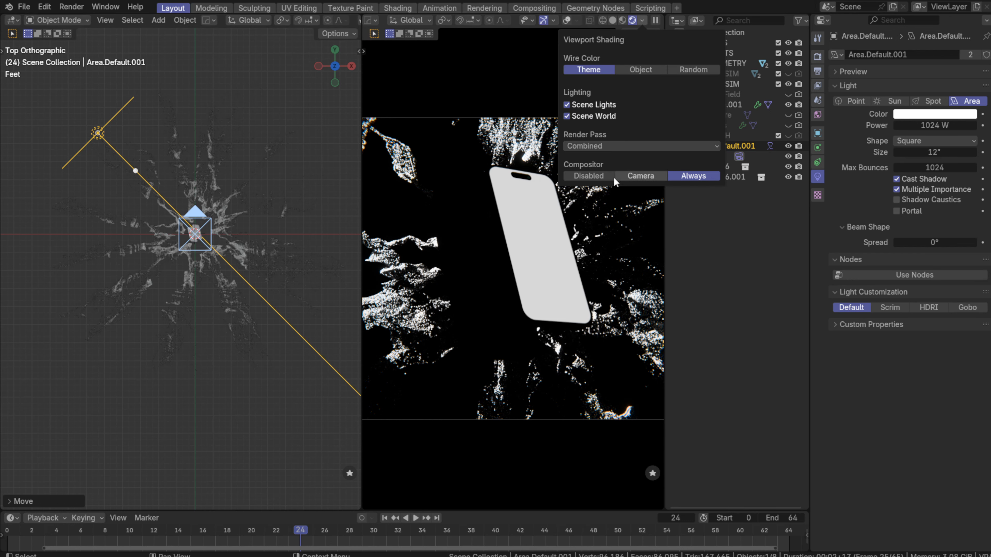
click(604, 177)
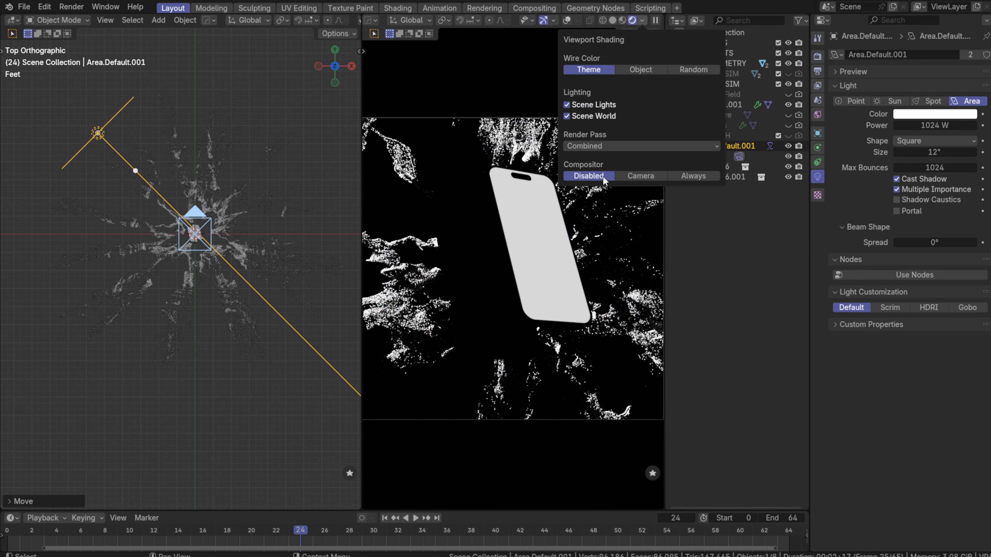
click(97, 288)
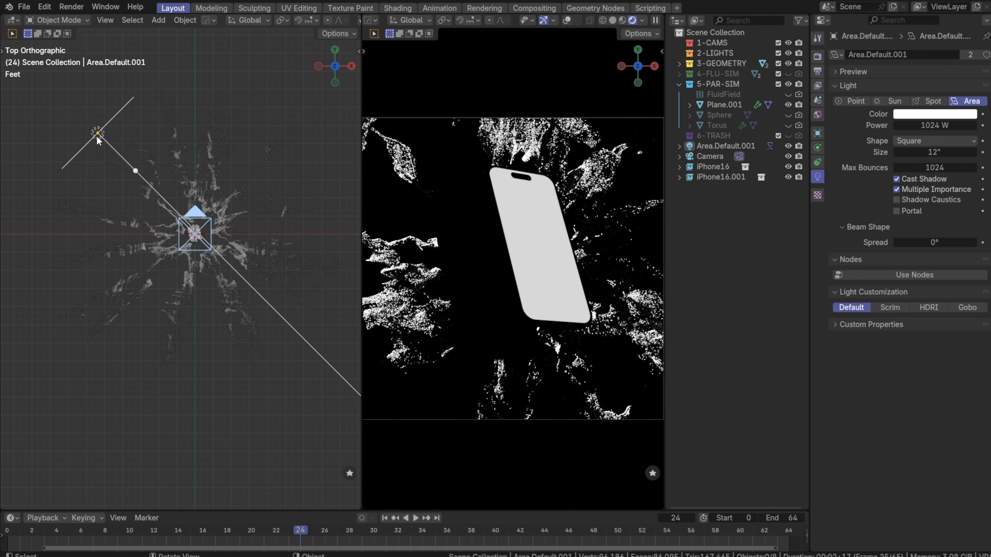
Nudge the area light slightly in the top view and scale it down to about three quarters of its size
drag(98, 140, 137, 138)
click(131, 144)
middle_drag(209, 252, 218, 186)
key(s)
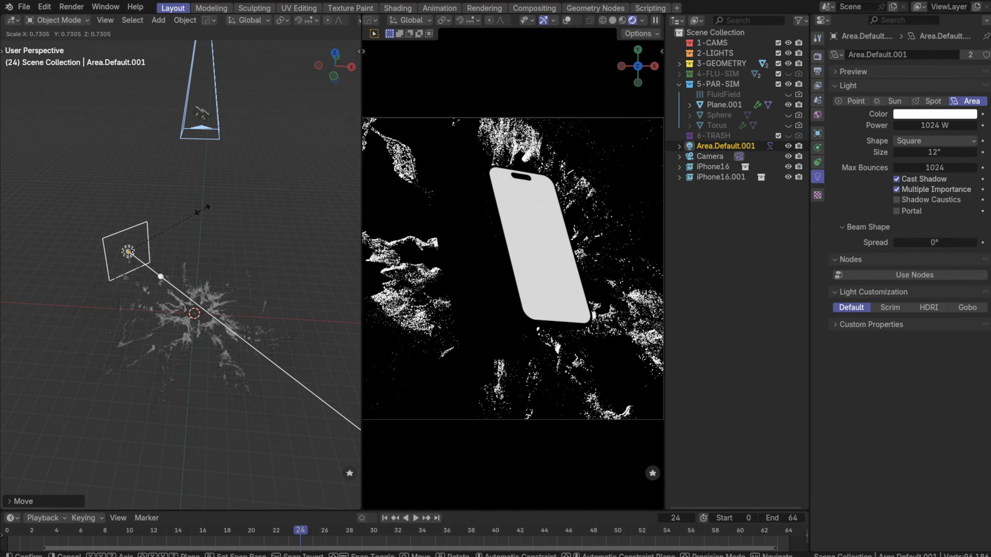
click(197, 214)
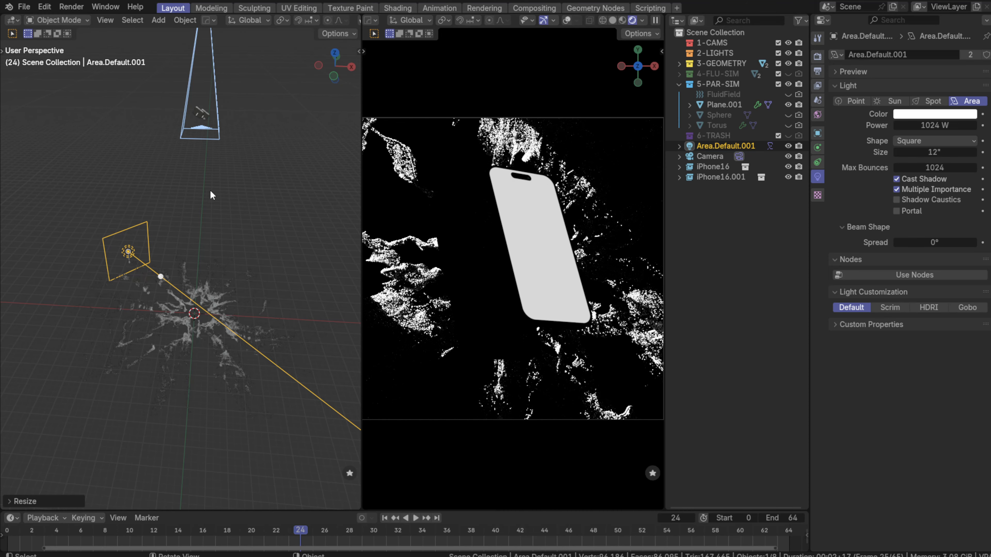
key(s)
click(215, 207)
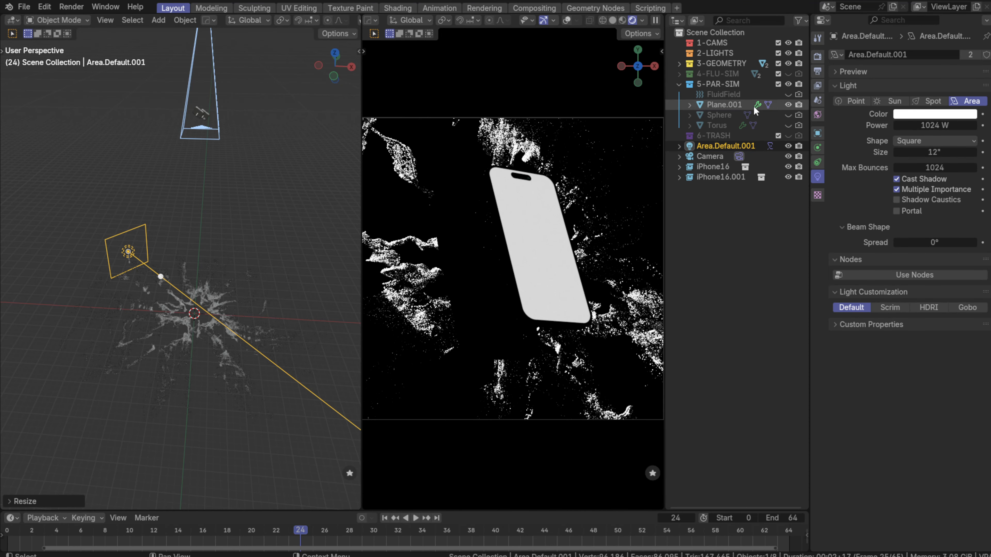
Set the area light's beam spread to 32° after trying 16°
click(943, 126)
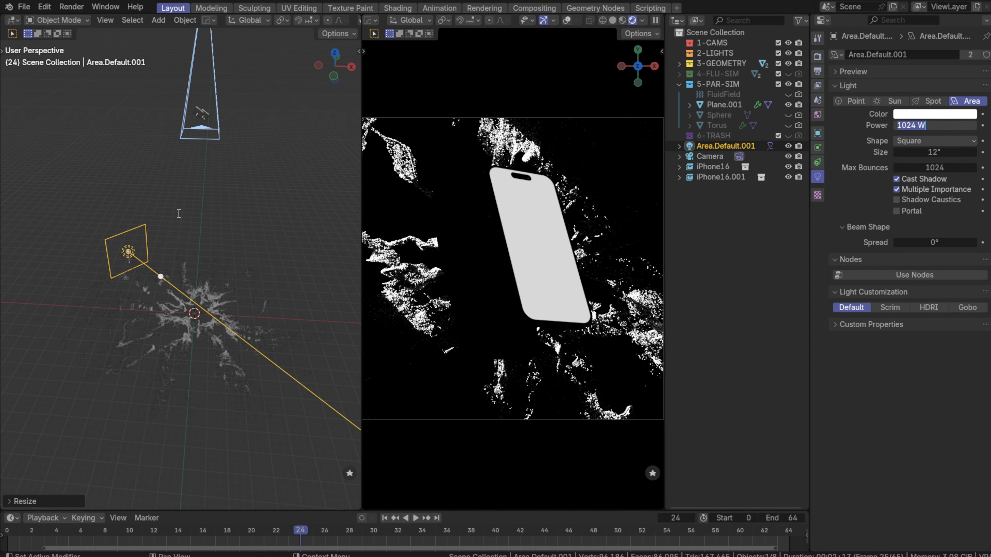
click(179, 214)
middle_drag(299, 260, 300, 278)
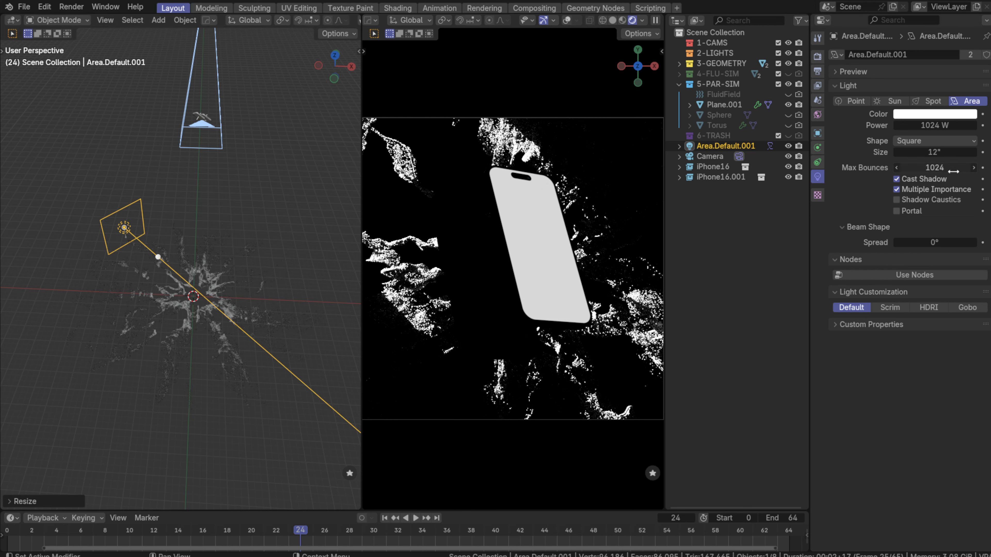
click(944, 244)
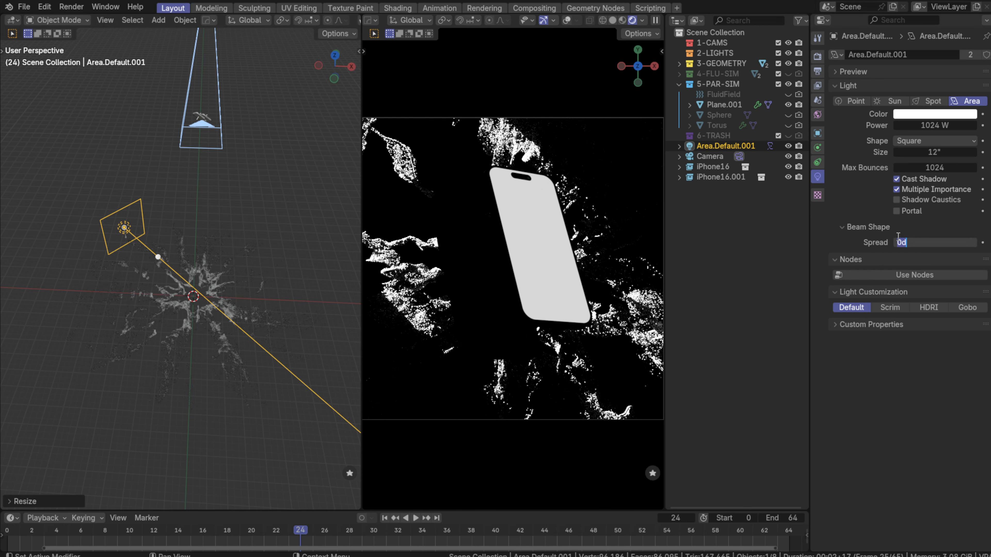
text(16)
key(Return)
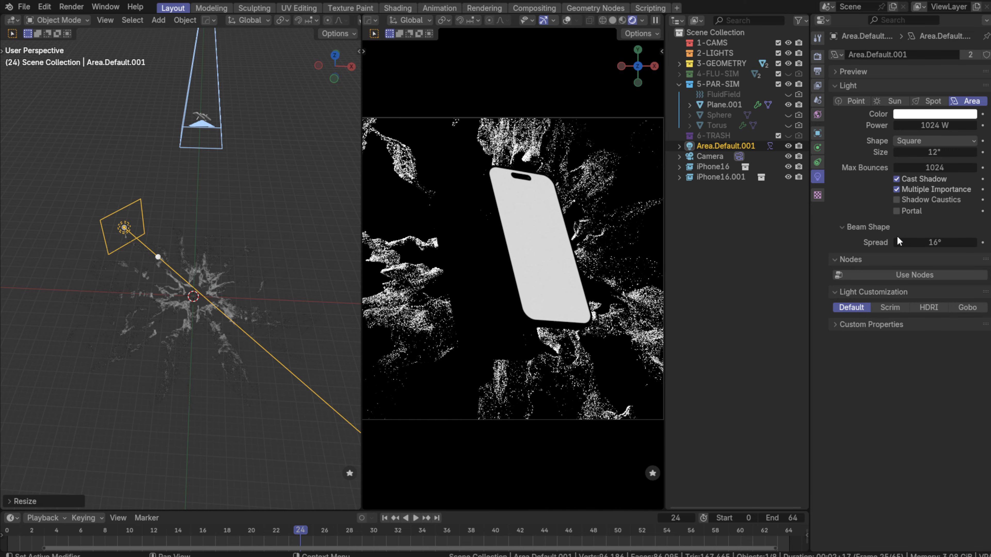
click(934, 244)
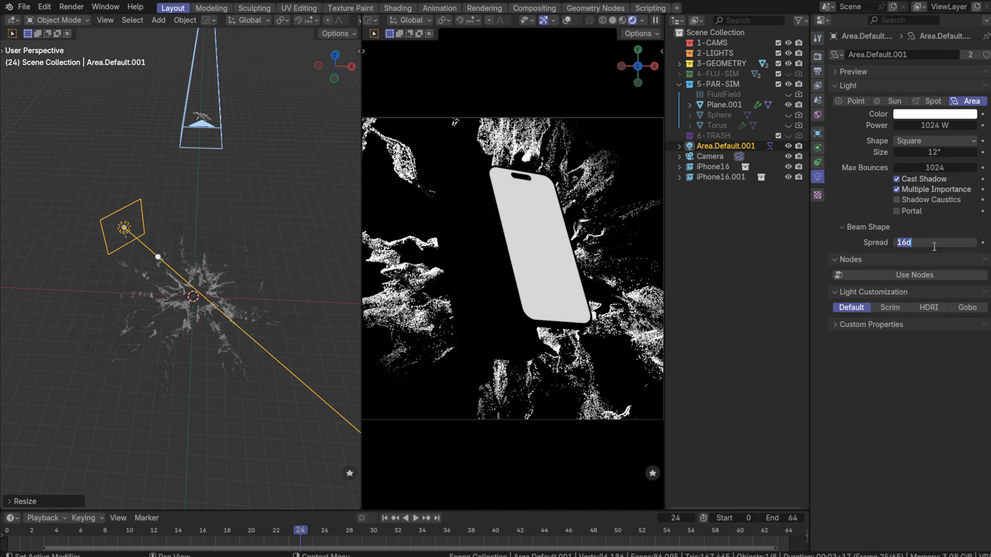
text(32)
key(Return)
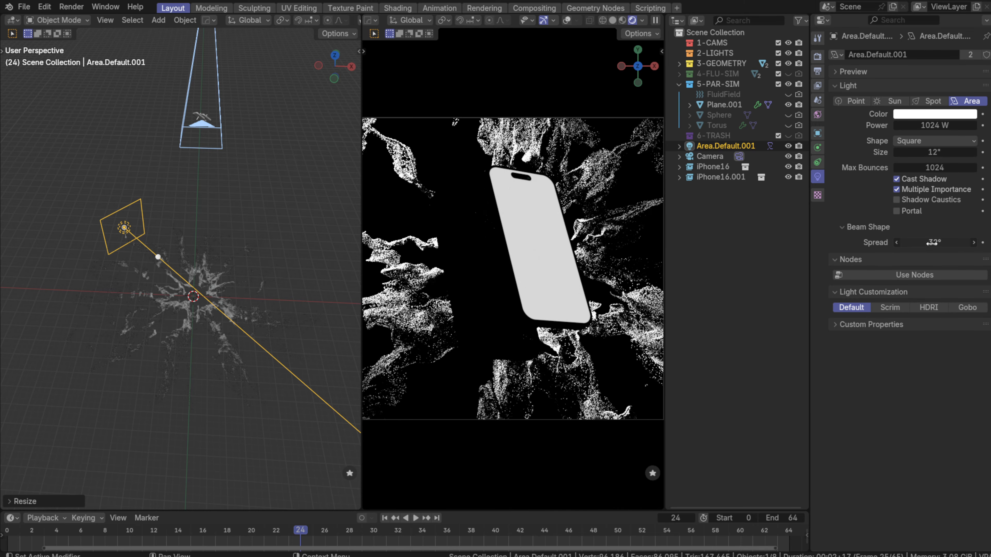
Scale the area light down in three passes, starting with factors of about 0.6 and 0.85
key(s)
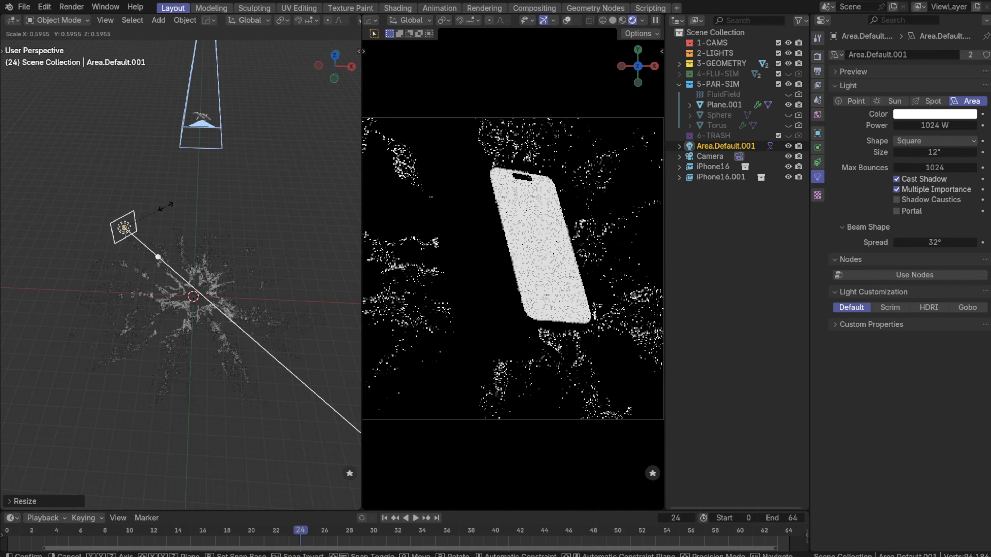
click(166, 206)
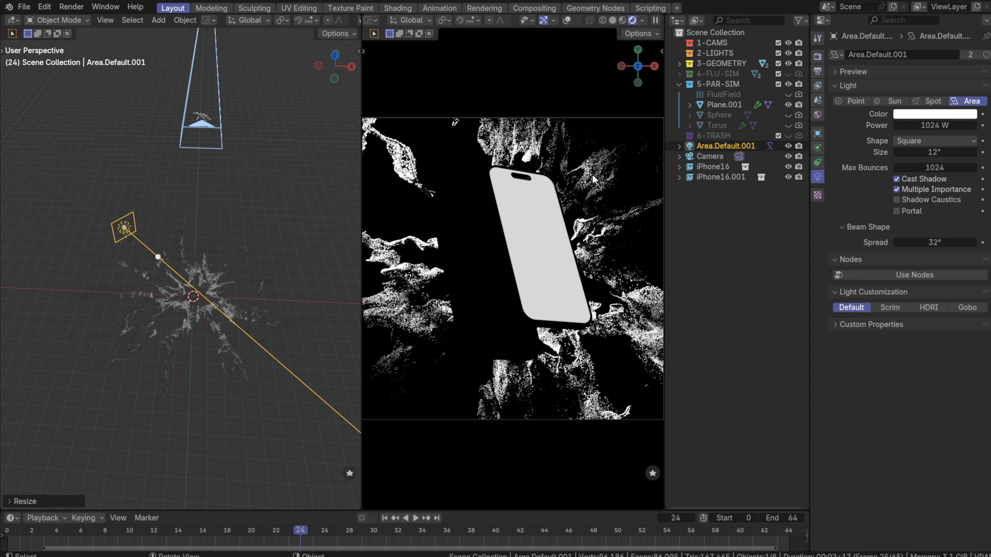
key(s)
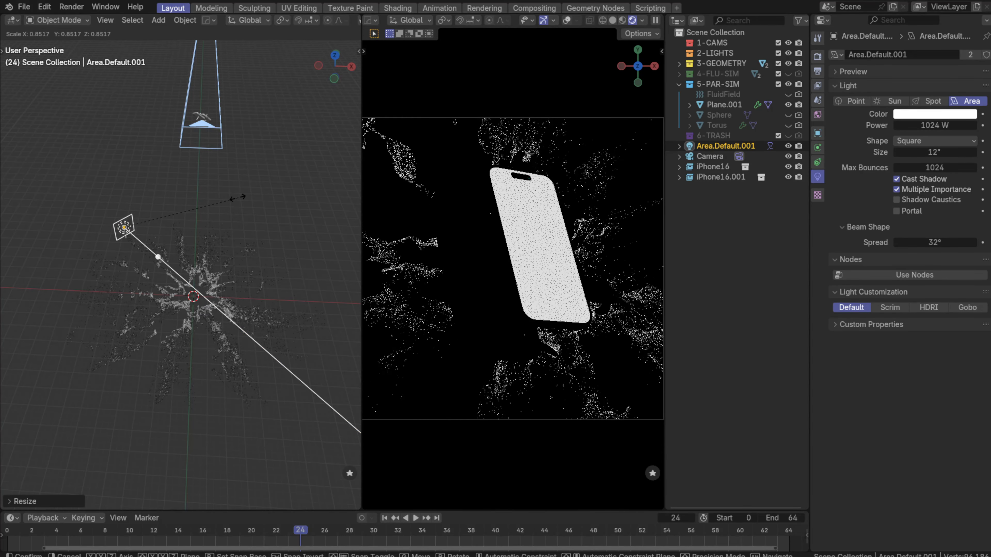
click(236, 199)
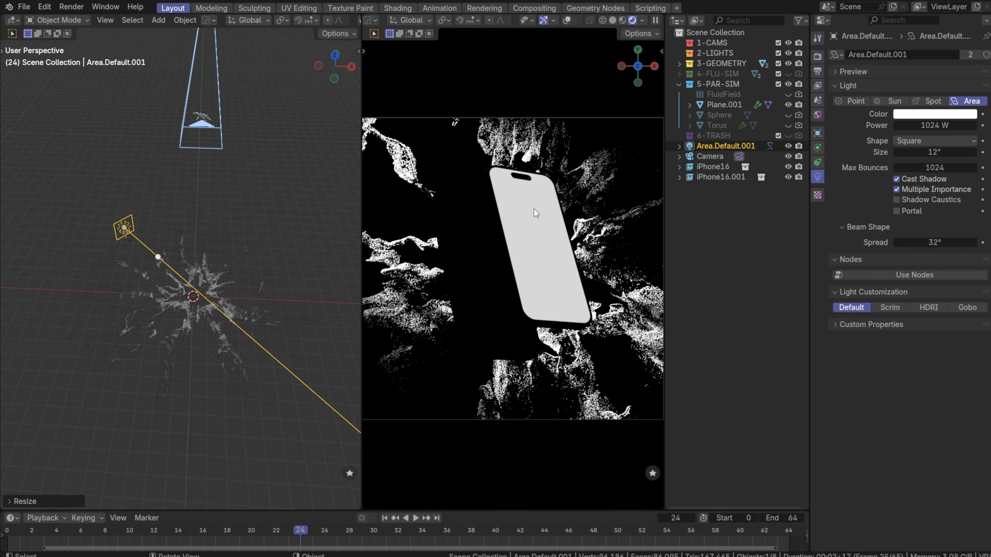
key(s)
click(126, 196)
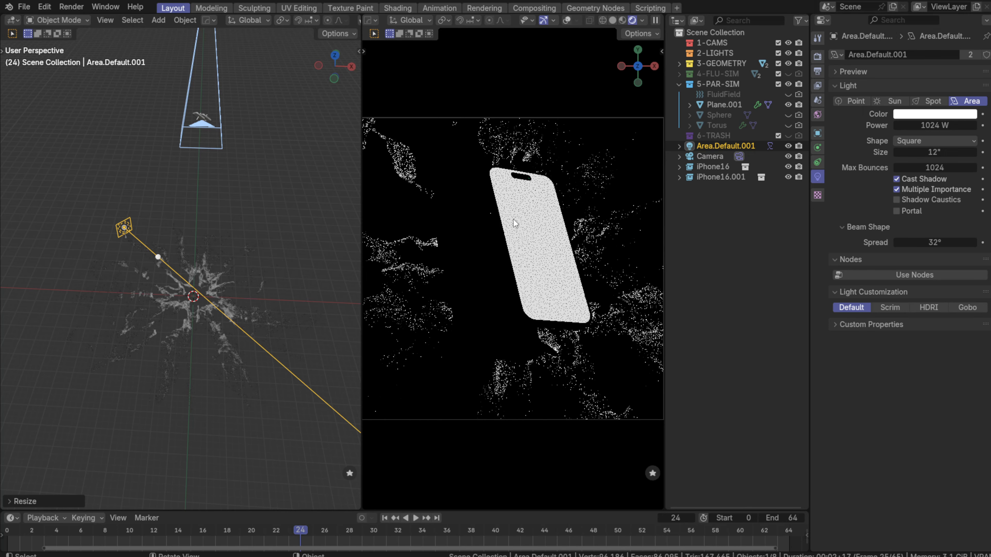
Set the area light's power to 128 W after trying 256 W
click(909, 123)
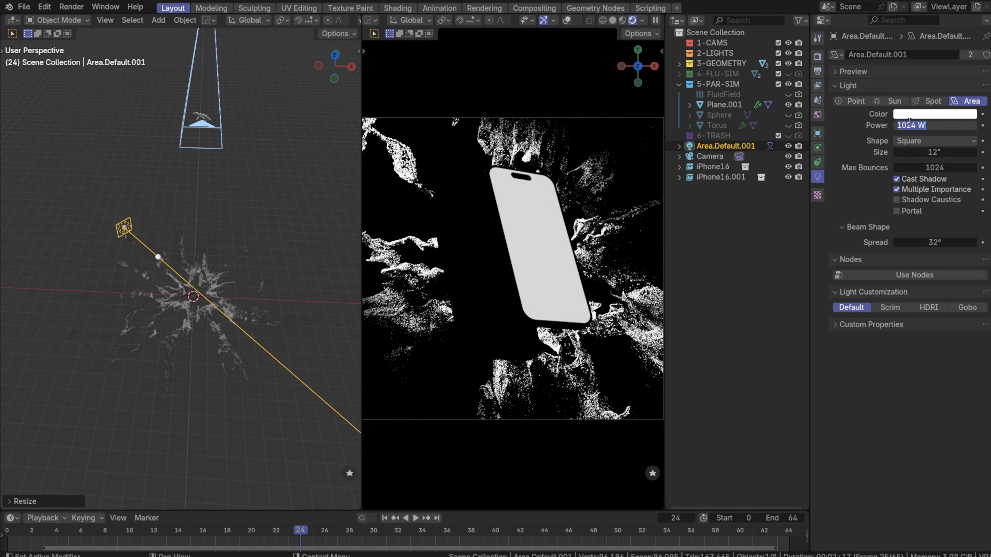
text(256)
key(Return)
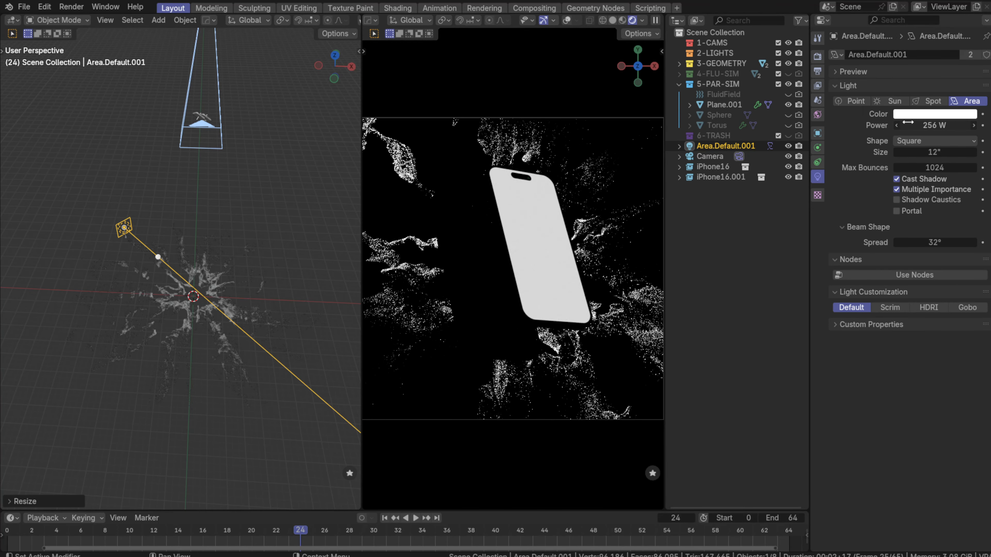
click(909, 123)
text(128)
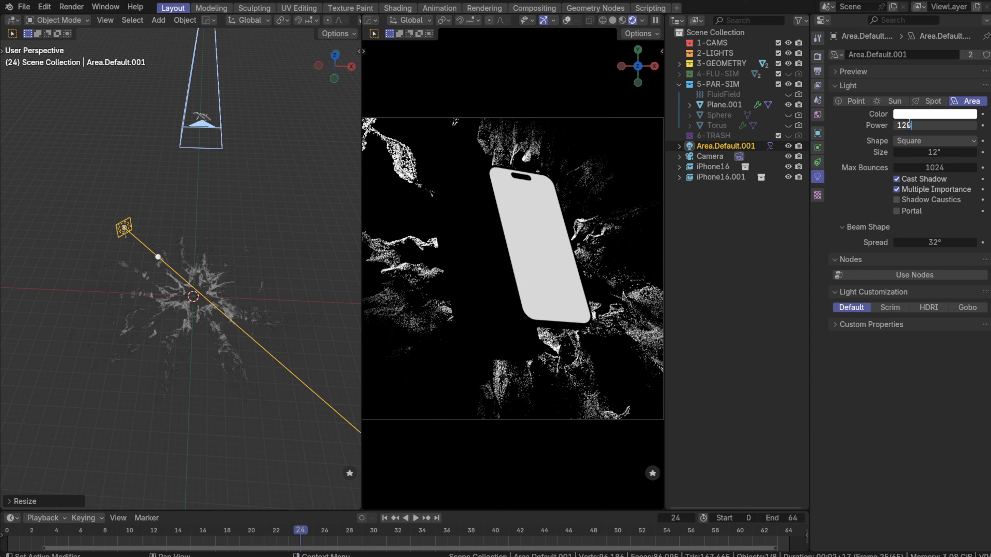
key(Return)
Lower the area light about 30 inches along Z and move it away from the burst, about 76 inches along −X and 46 inches along +Y
middle_drag(94, 238, 99, 193)
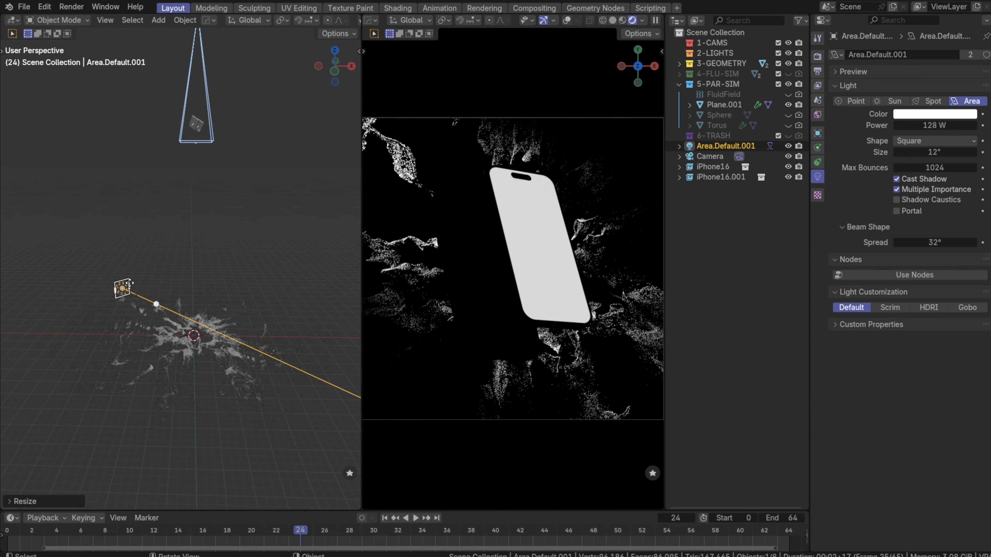
key(r)
key(z)
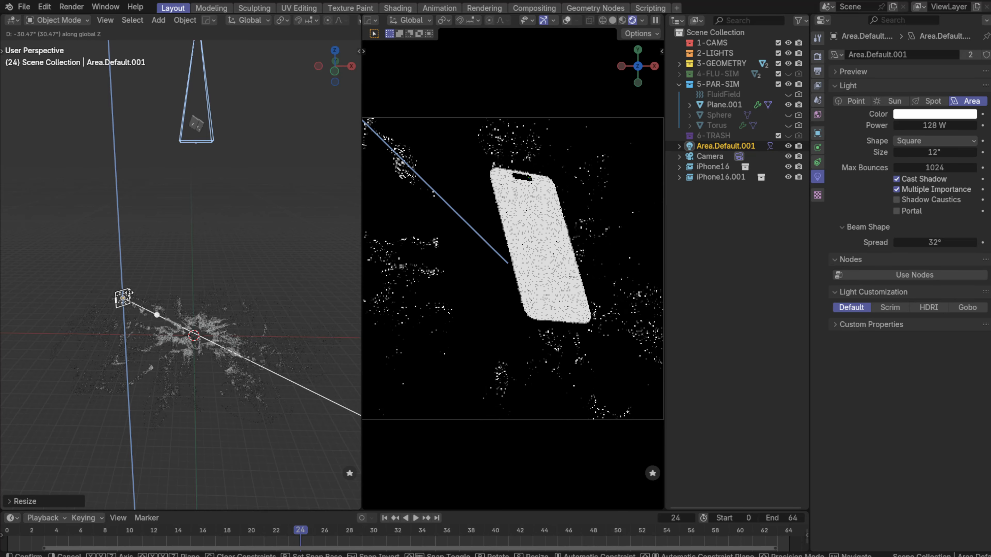
click(127, 310)
key(grave)
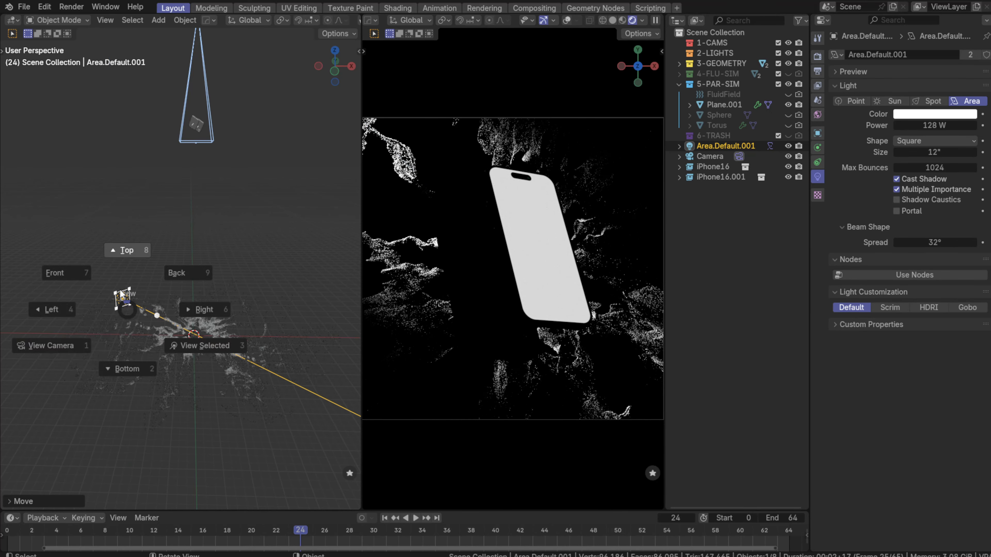
click(131, 225)
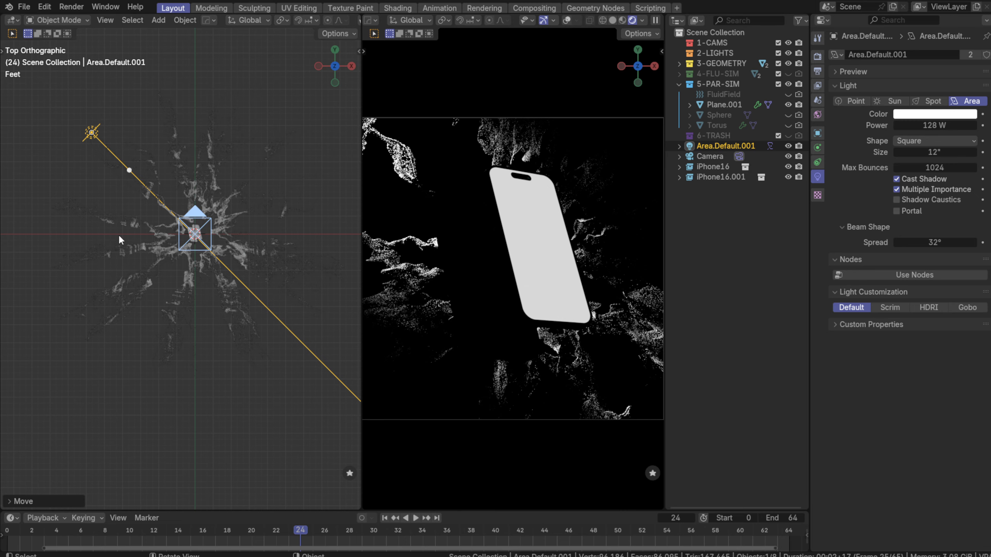
key(g)
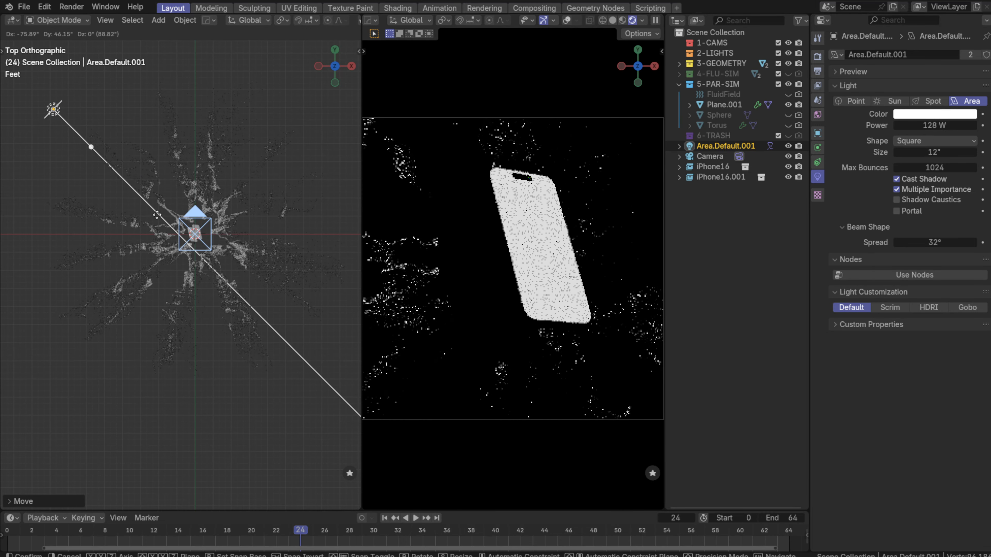
click(160, 217)
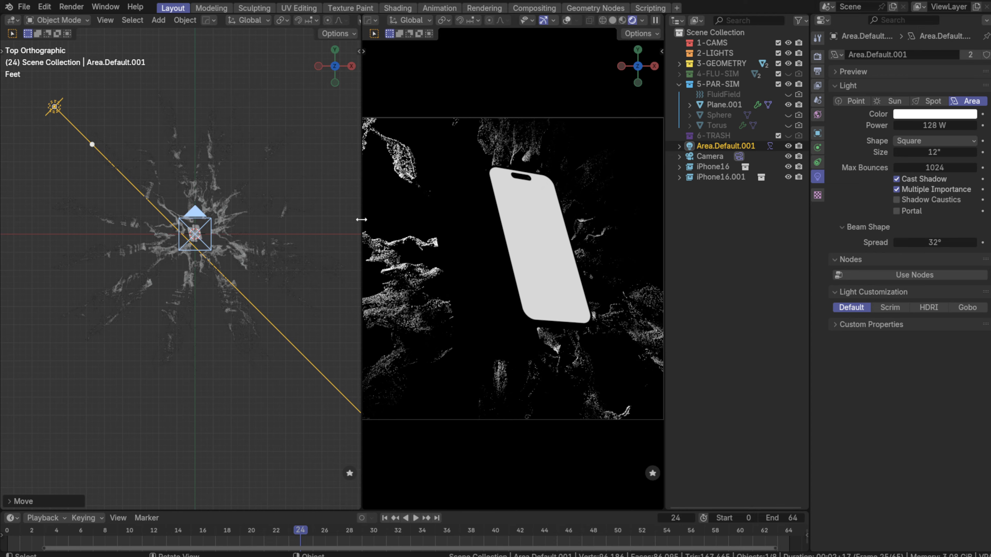
Widen the rendered viewport and fit the camera frame to it
drag(362, 221, 281, 223)
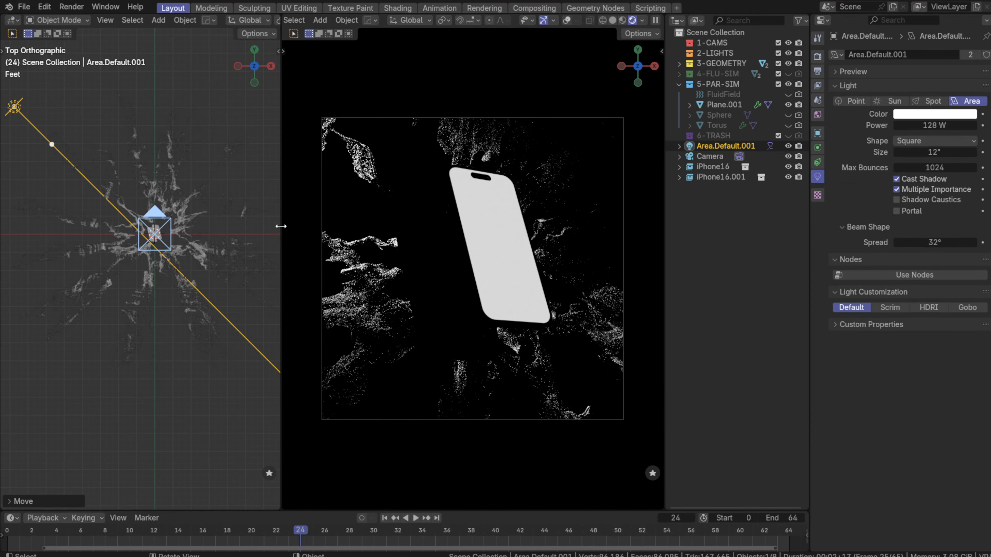
key(Home)
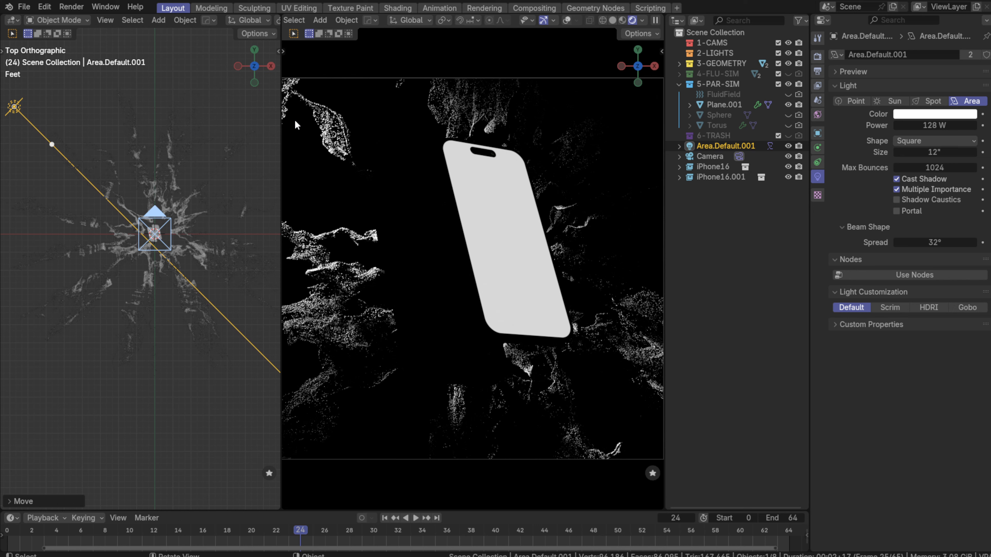
key(n)
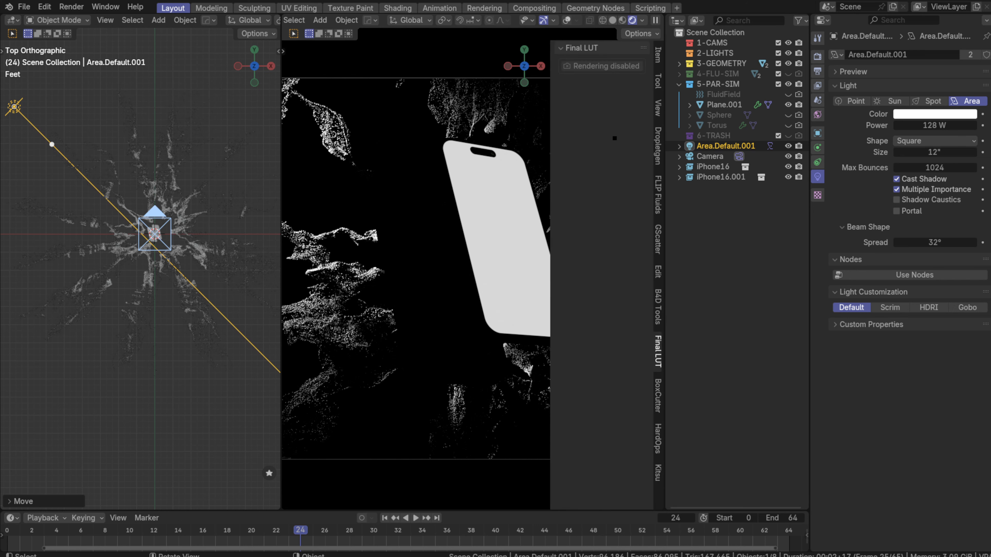
key(n)
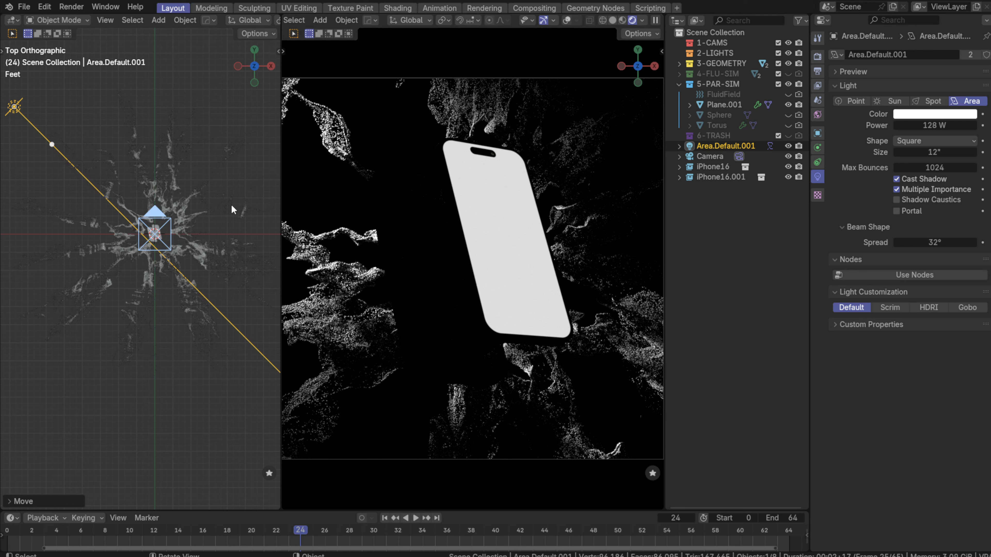
scroll(86, 236, down, 1)
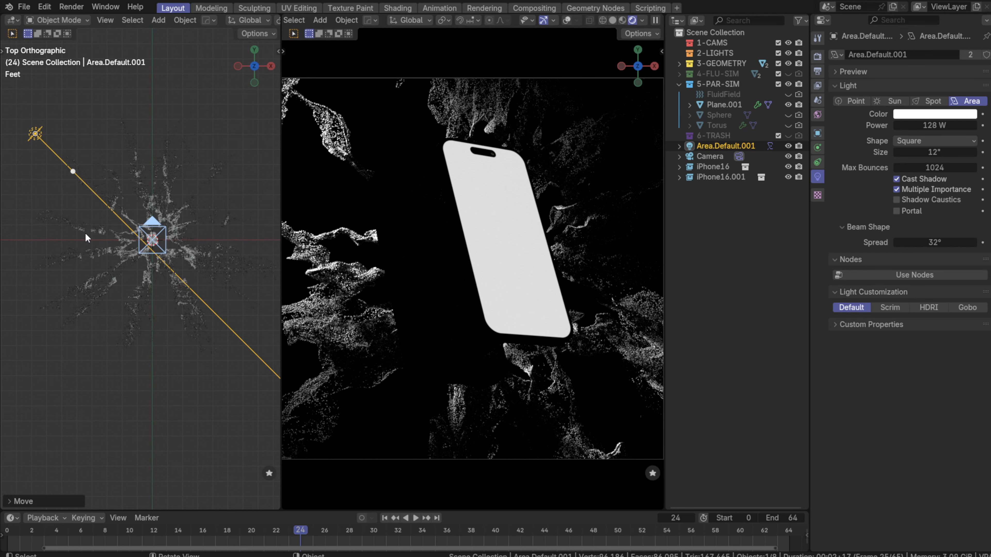
scroll(84, 233, up, 2)
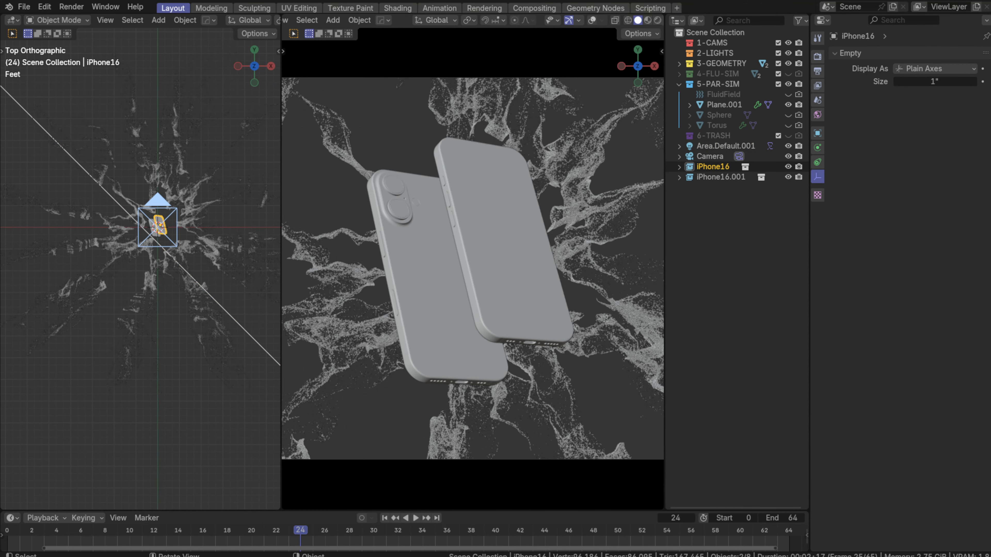
Switch the camera view back to Rendered shading and select the rear iPhone
key(z)
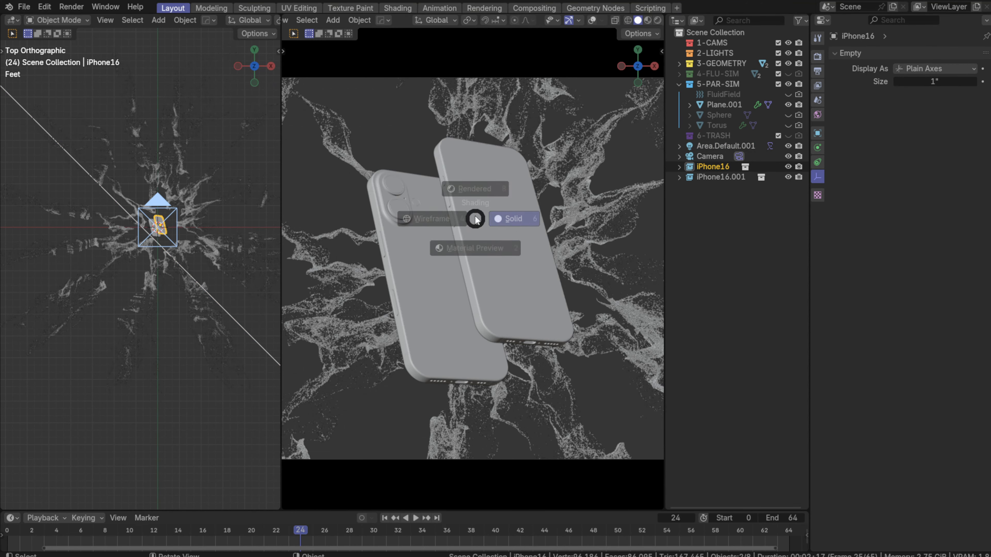
click(553, 221)
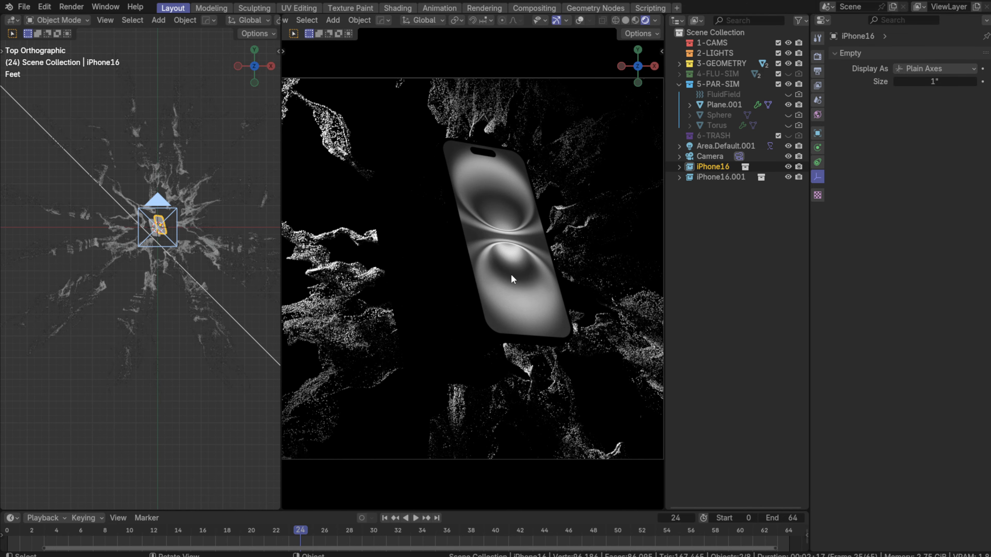
click(510, 262)
click(510, 262)
click(399, 243)
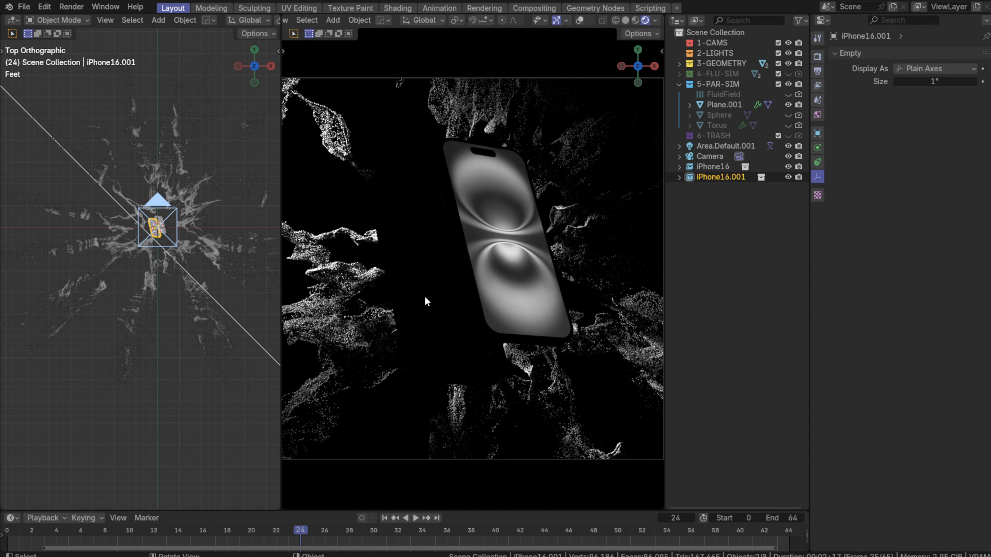
Inspect the front iPhone up close from an orbited view, return to the camera view and clear the selection
middle_drag(451, 256, 468, 333)
click(484, 249)
key(f)
middle_drag(413, 208, 486, 172)
key(KP_0)
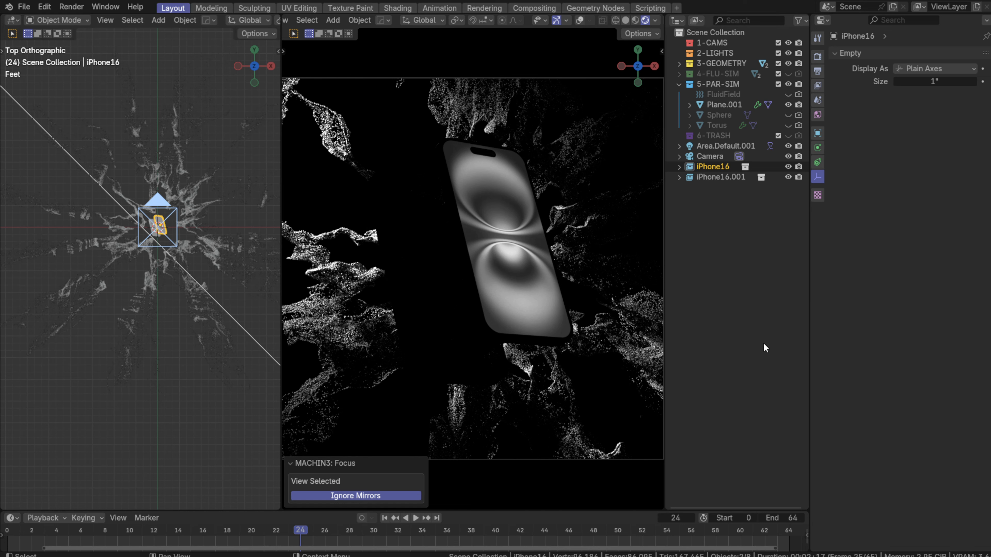
click(733, 343)
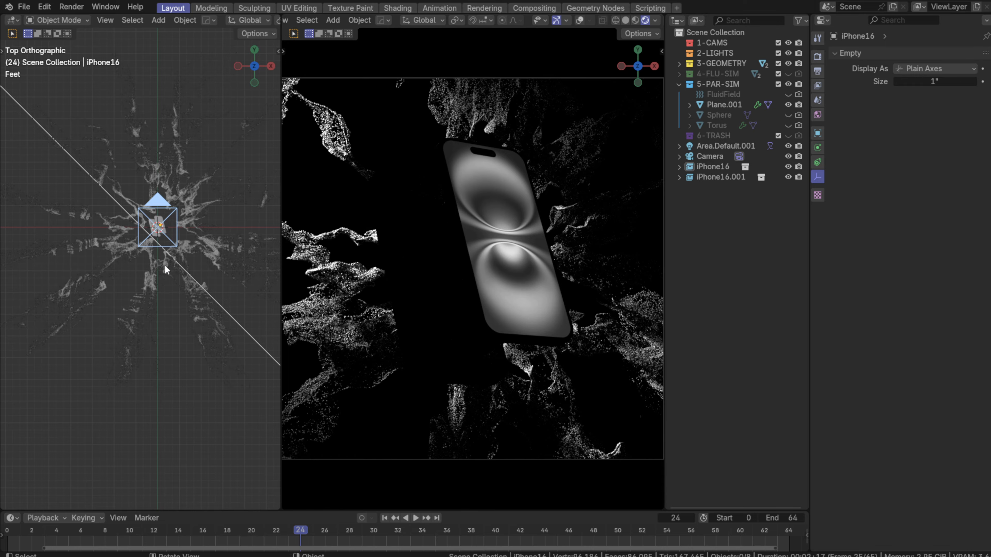
scroll(164, 265, up, 6)
scroll(158, 259, down, 6)
scroll(149, 261, up, 6)
scroll(147, 259, down, 5)
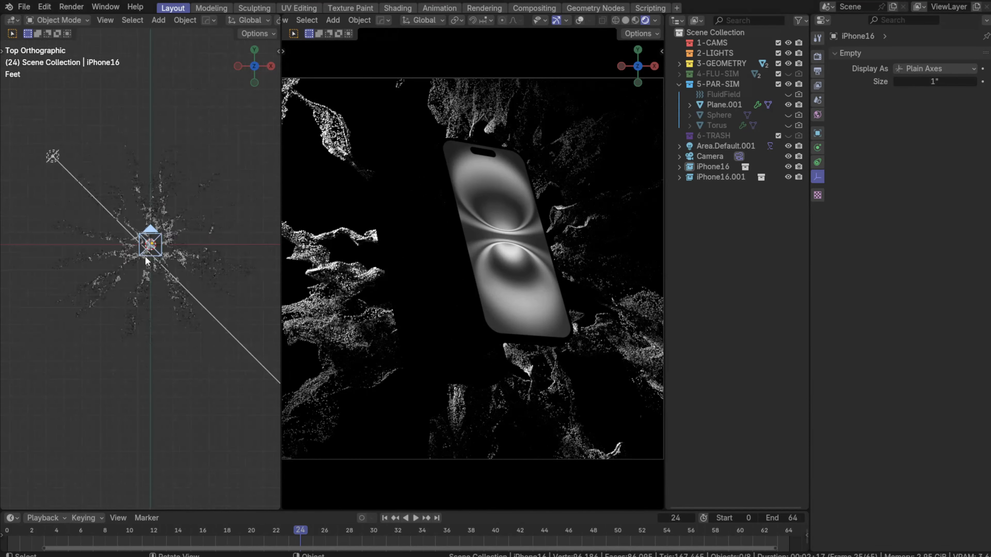
Inspect the particle burst from an orbited view, clear the selection and return to a top view framing the area light
middle_drag(144, 256, 119, 180)
click(172, 228)
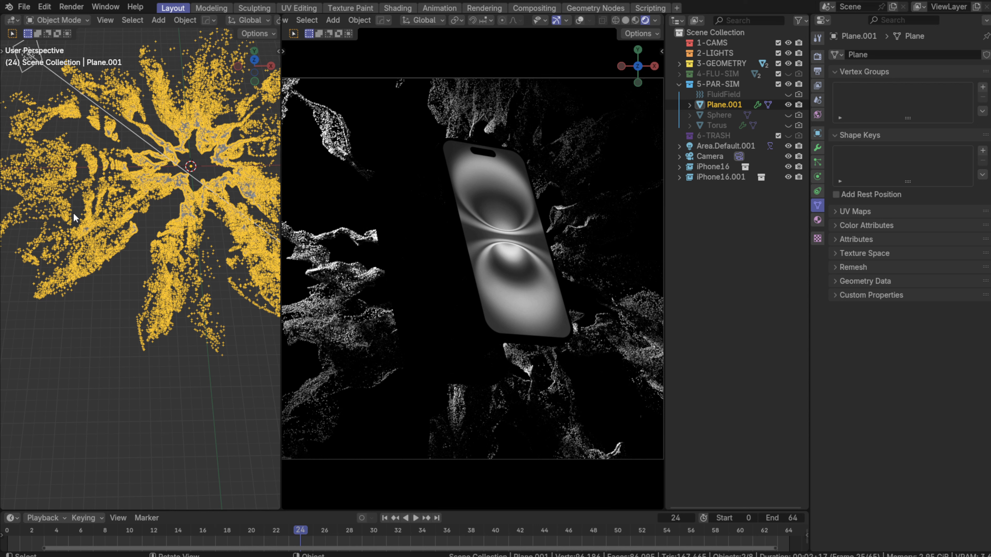
click(161, 372)
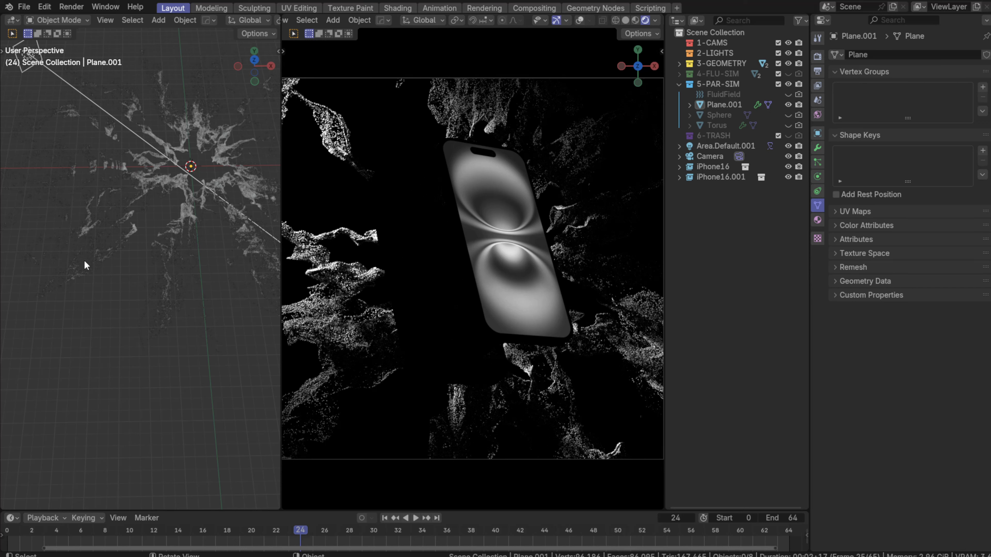
key(grave)
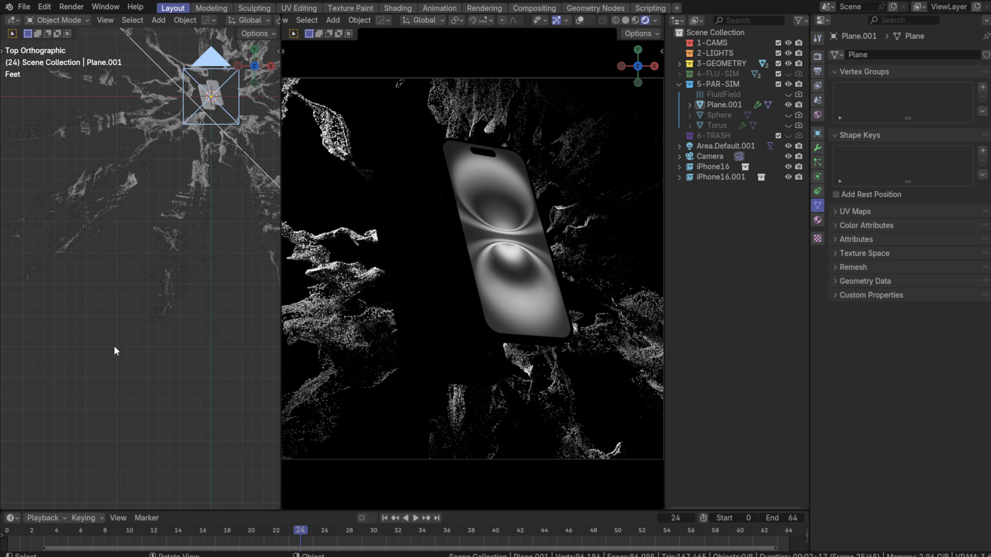
scroll(114, 345, down, 5)
scroll(129, 322, up, 5)
shift+middle_drag(158, 119, 183, 311)
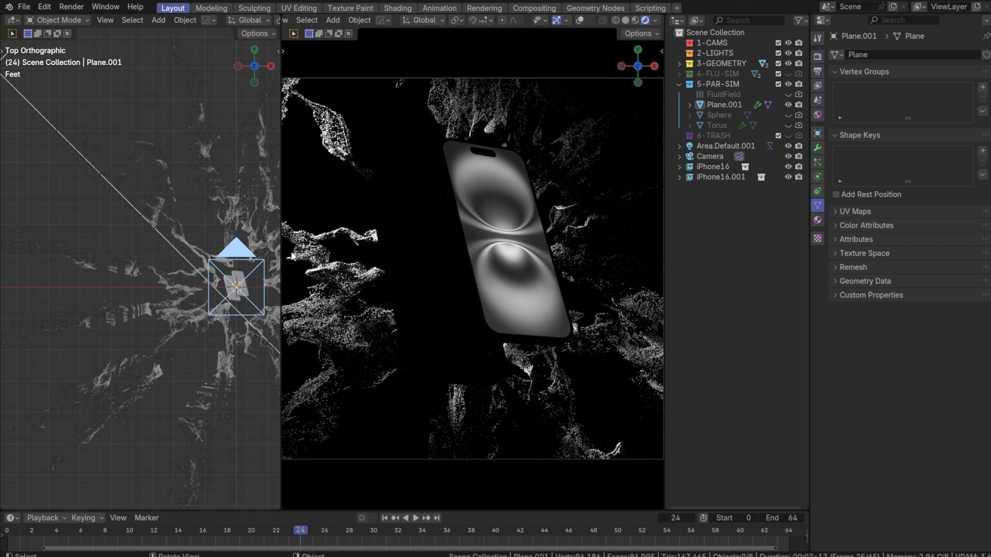
scroll(124, 214, down, 2)
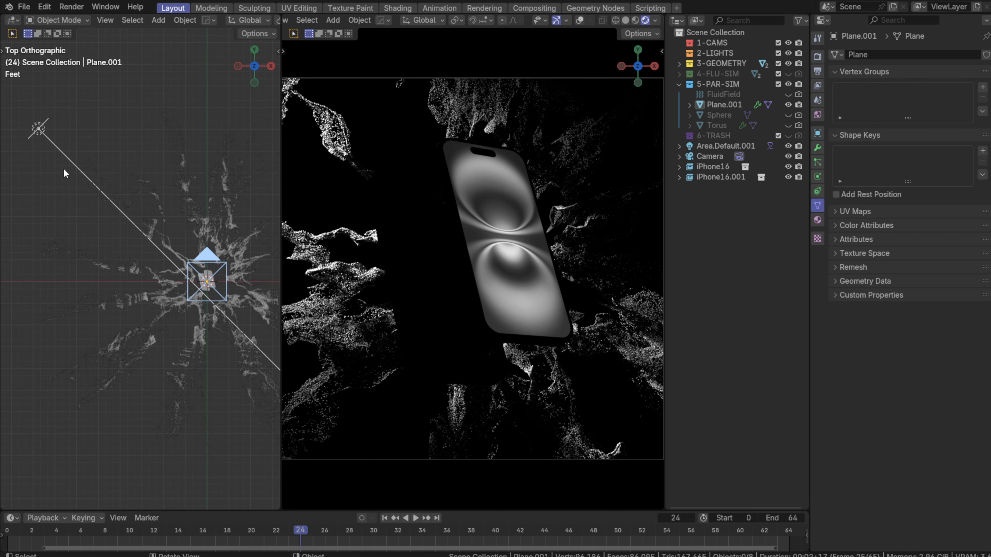
Select the area light, try its power at 64 W and settle on 32 W
click(43, 126)
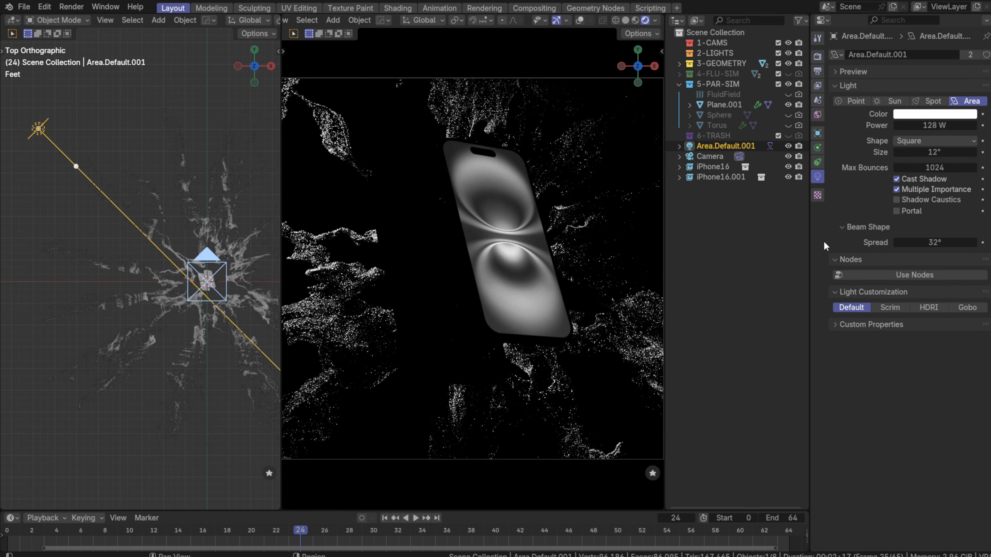
click(923, 123)
text(64)
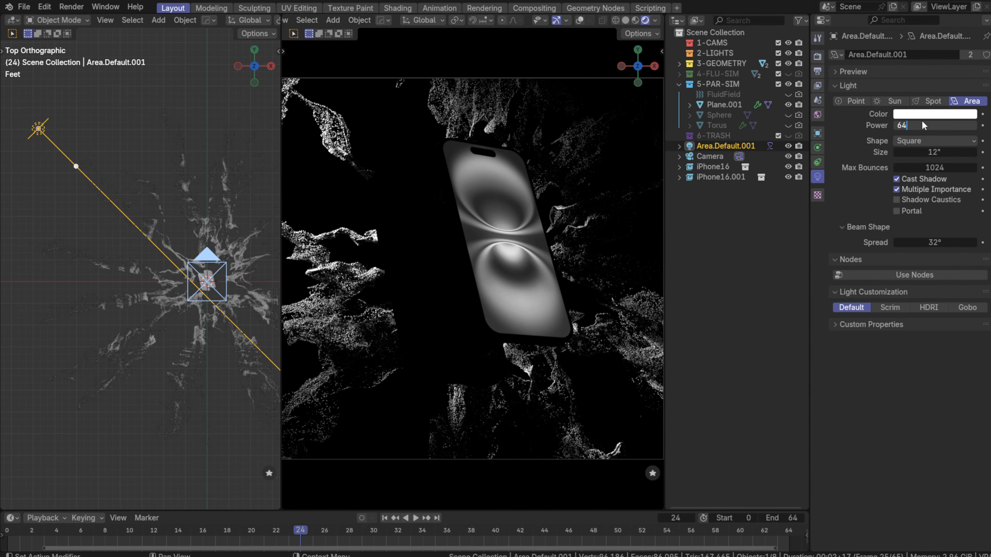
key(Return)
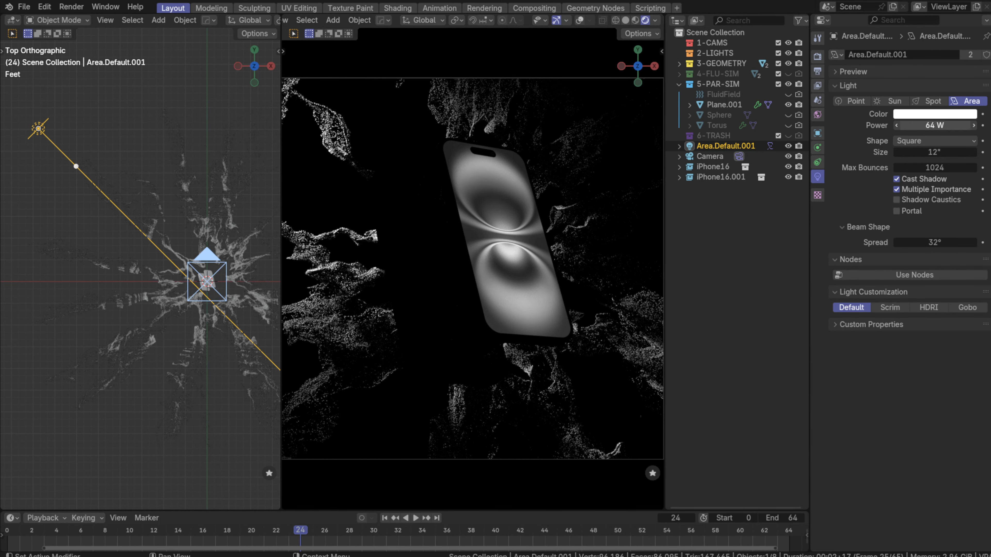
click(923, 124)
text(32)
key(Return)
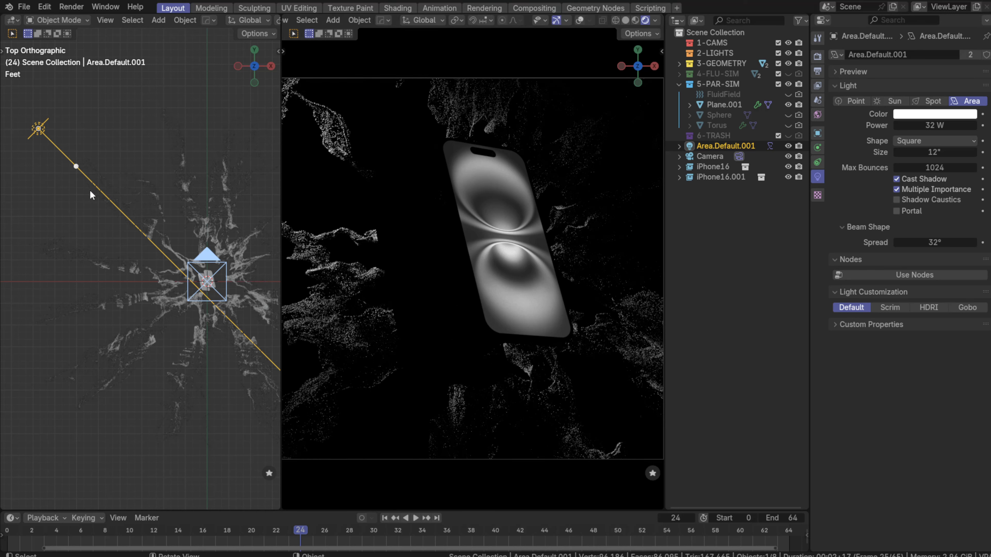
click(915, 126)
key(Return)
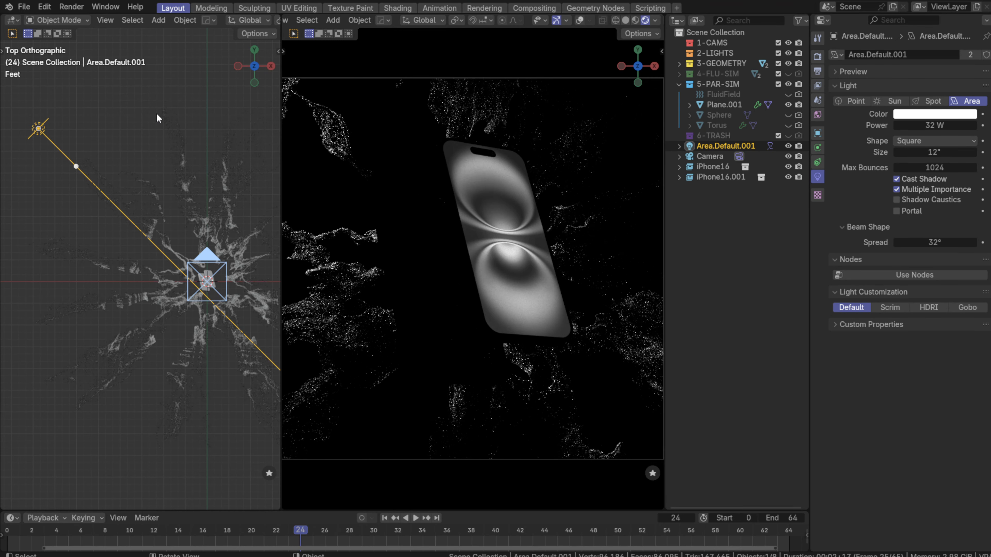
Select the particle mesh Plane.001 and hide it in the viewports
scroll(106, 240, down, 2)
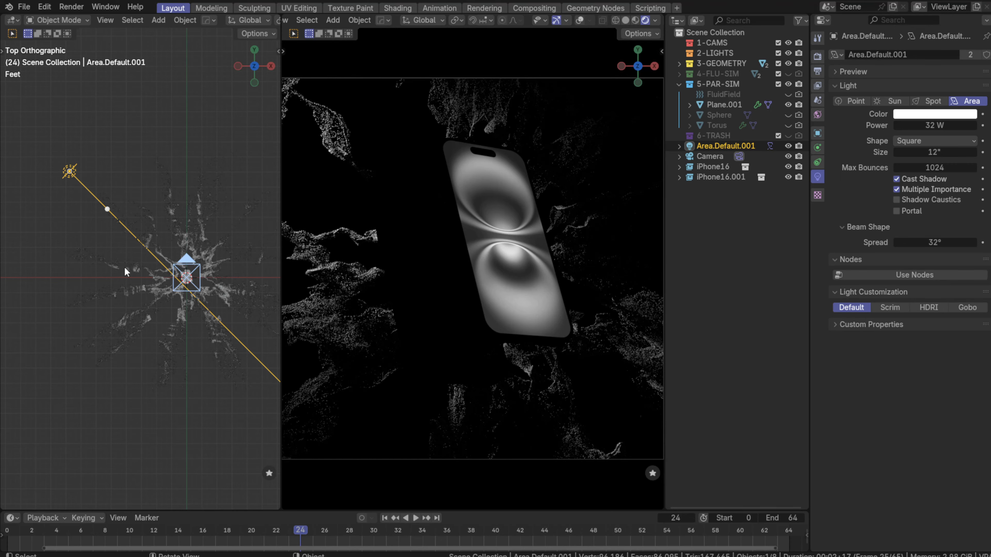
middle_drag(124, 266, 63, 150)
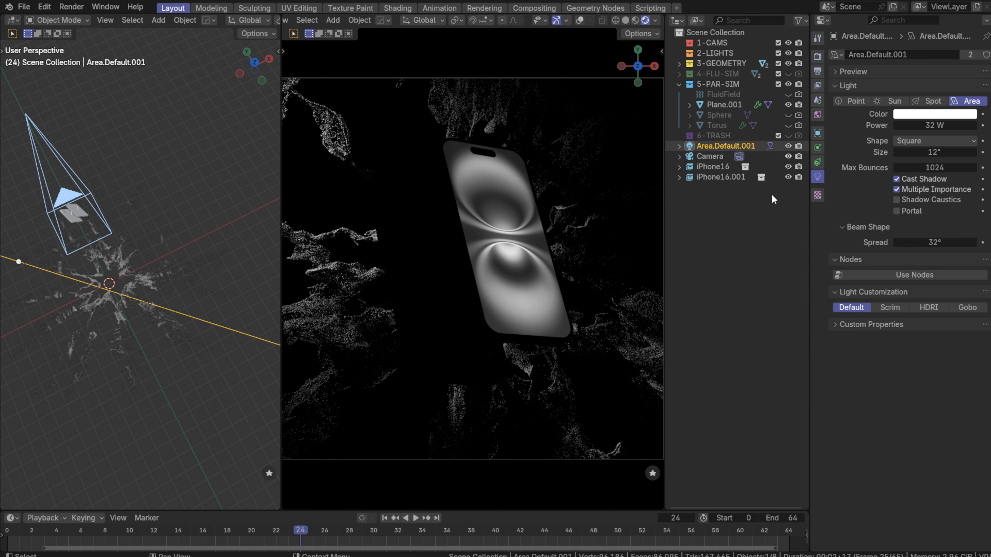
click(364, 328)
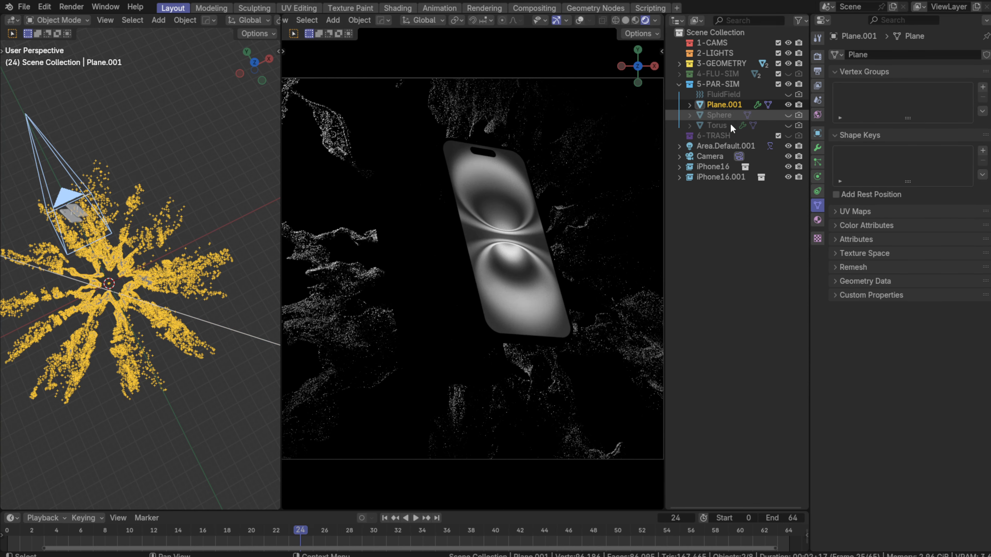
click(787, 105)
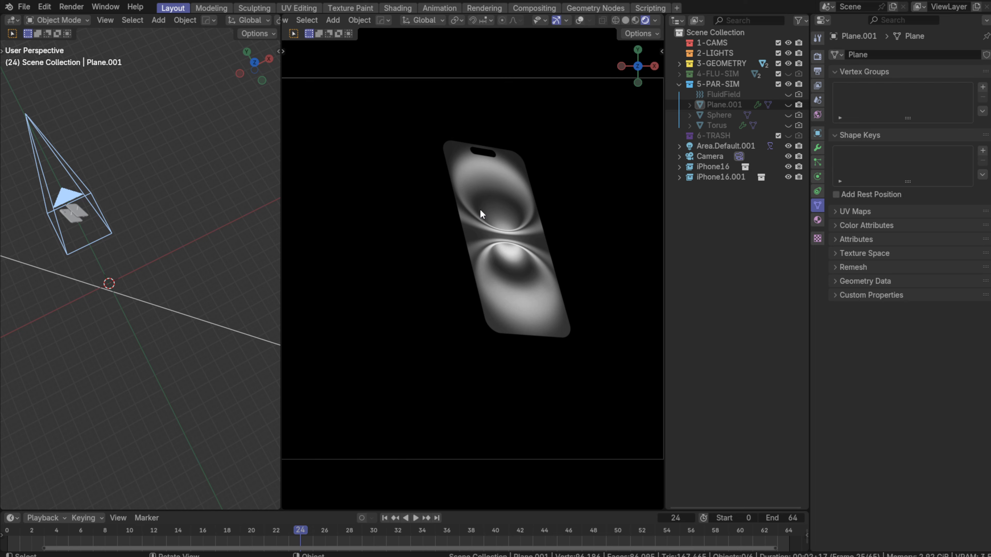
Add a scrim light reflecting in the upper part of the front iPhone's screen, with color temperature 0 and 100% feathering
key(f)
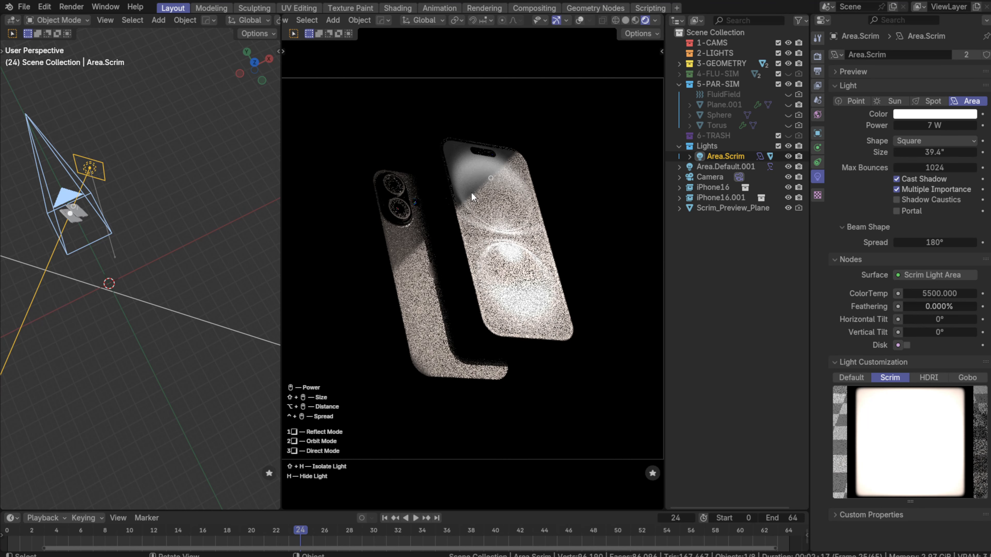
click(511, 178)
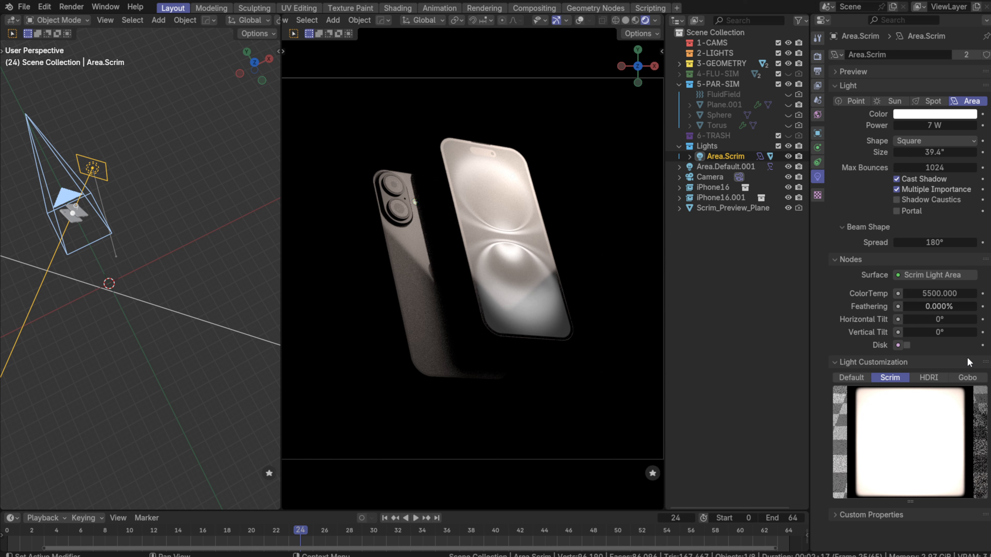
click(936, 293)
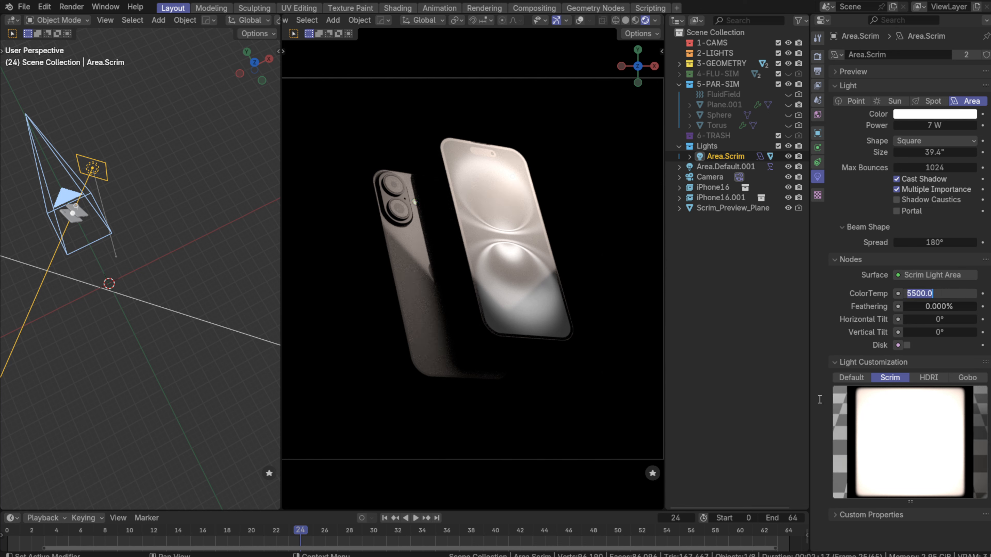
text(0)
key(Return)
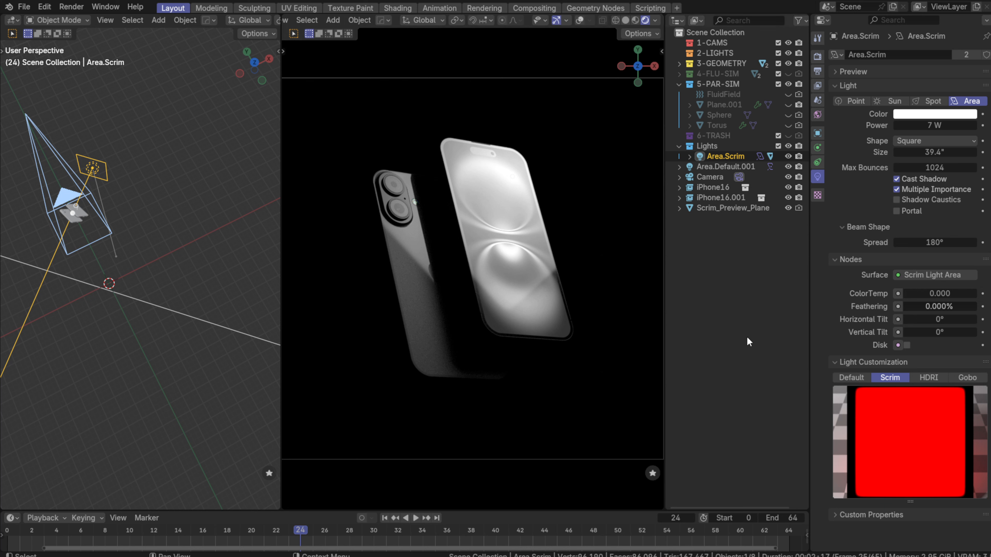
click(938, 307)
text(100)
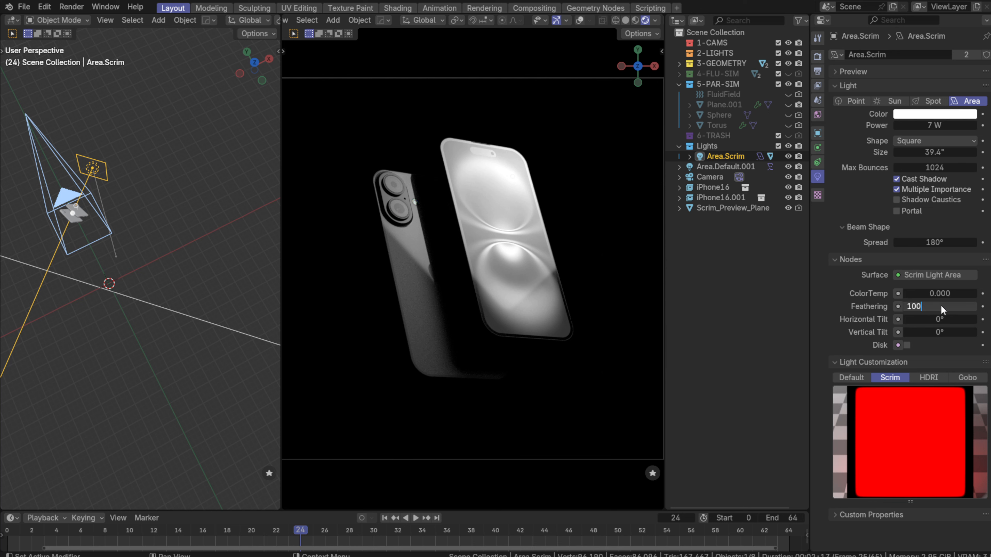
key(Return)
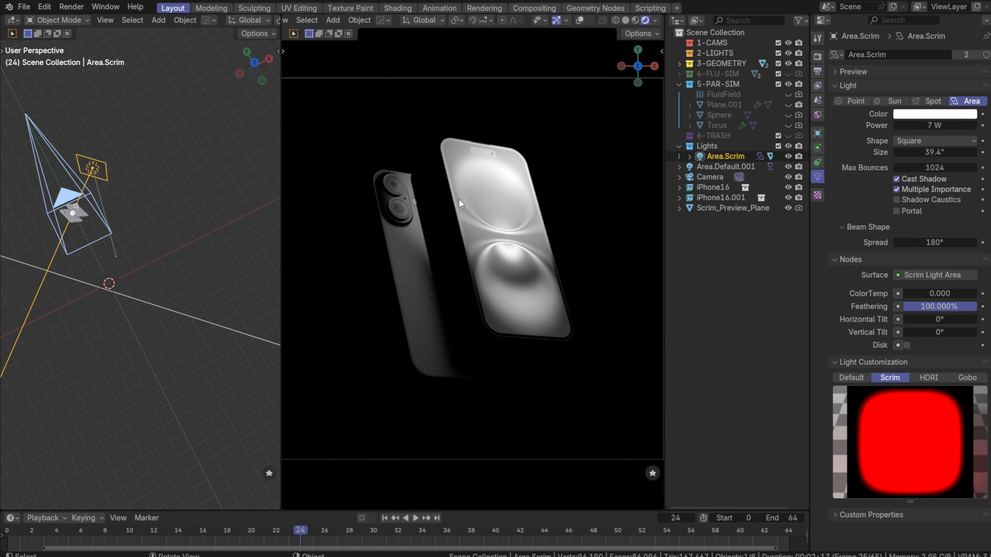
Turn on the overlays and turn off the gizmos in the rendered camera view
key(ctrl+Tab)
click(580, 20)
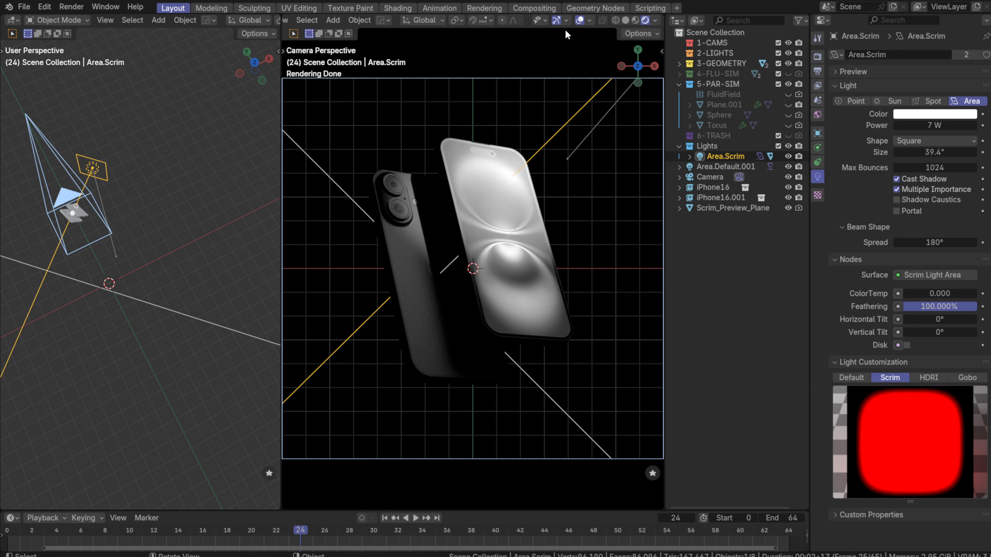
click(556, 20)
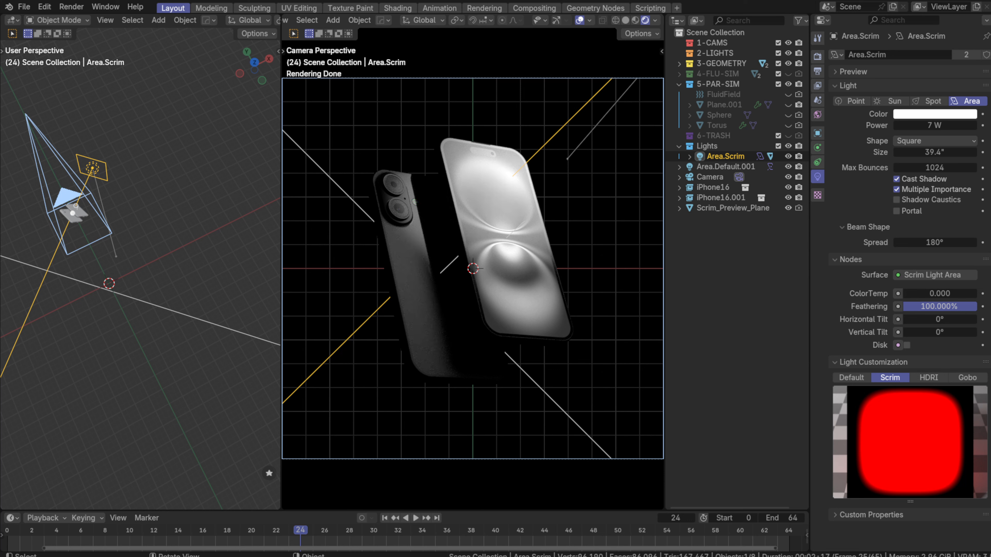
Use Adjust Light to re-aim the first scrim light so that it rims the long left edges of both iPhones
right_click(507, 208)
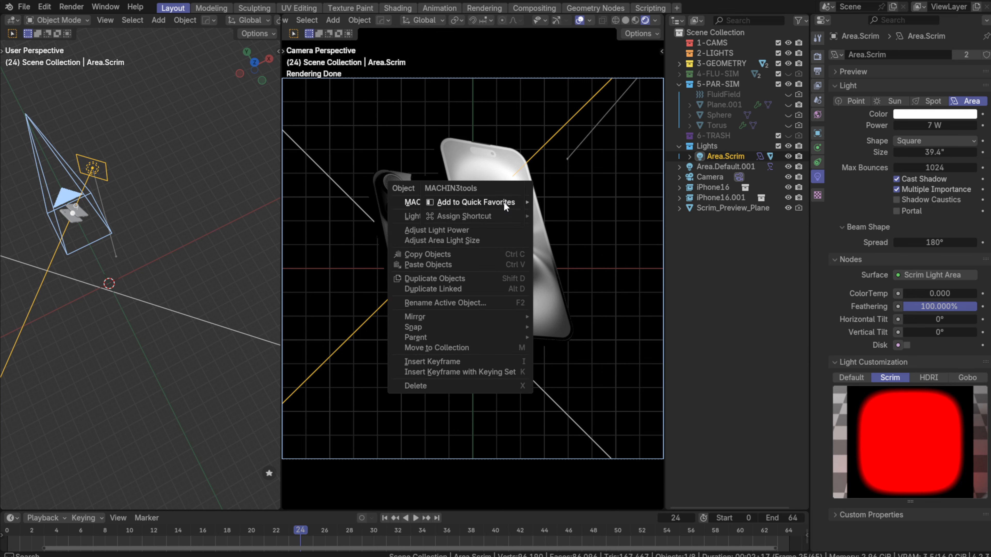
mouse_move(504, 204)
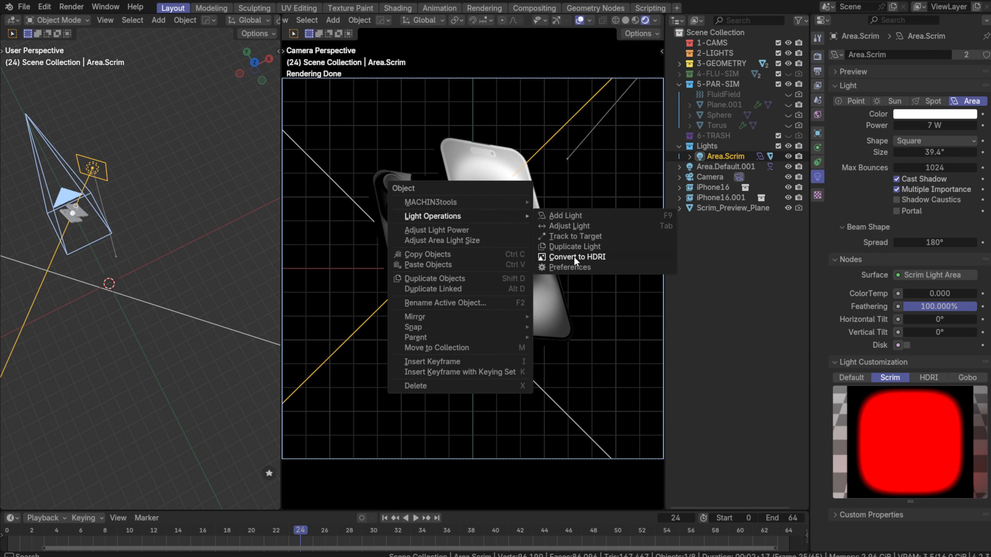
click(578, 226)
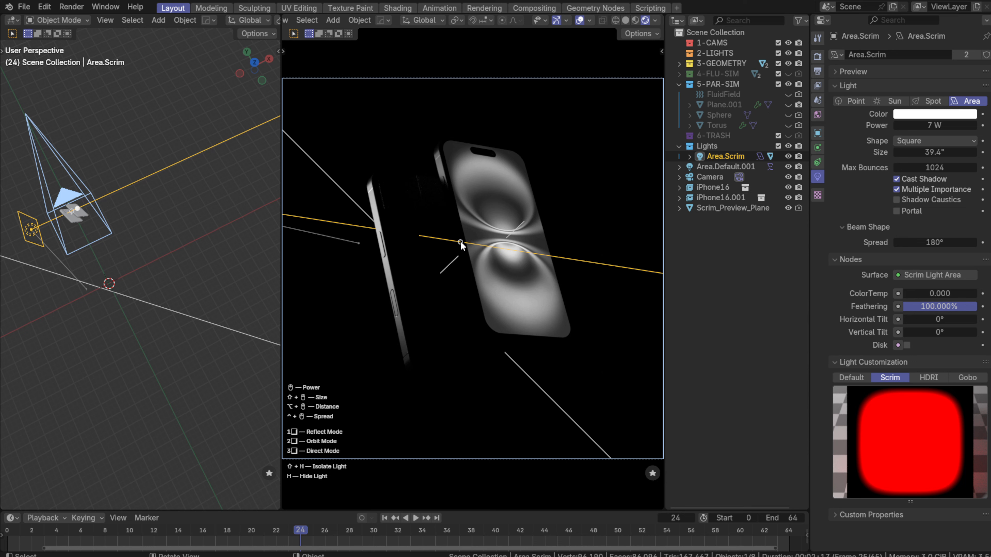
click(459, 241)
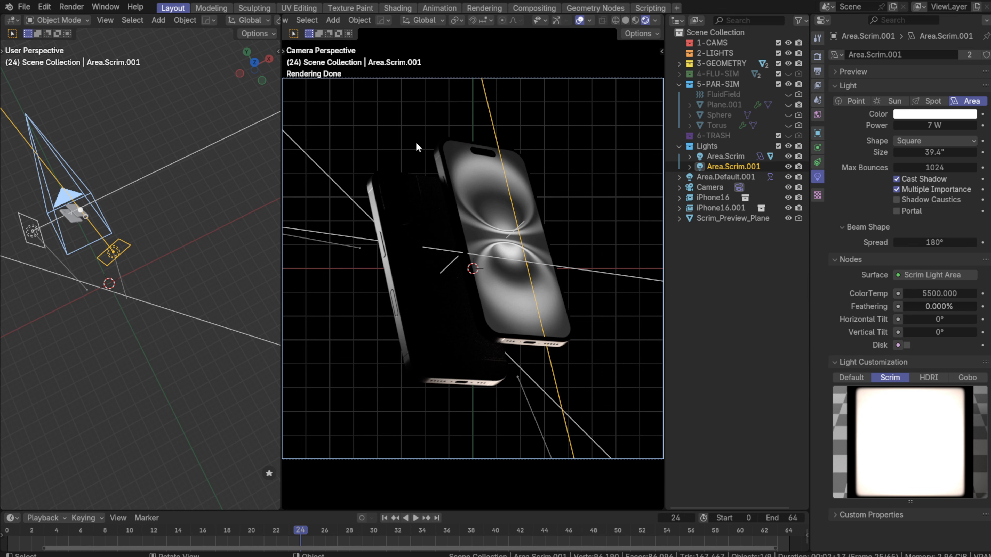
Add another scrim light reflecting near the top of the front iPhone's screen
key(shift+e)
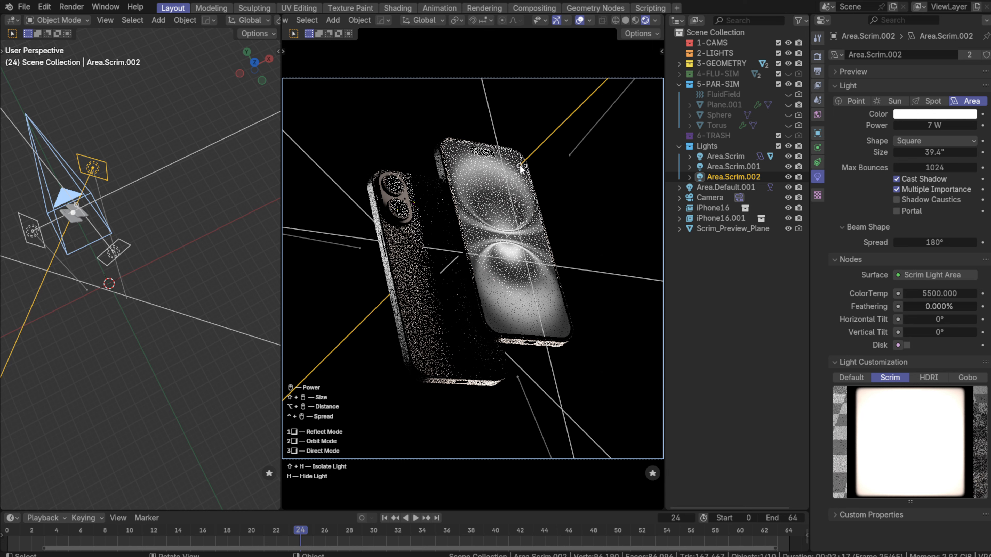
click(512, 162)
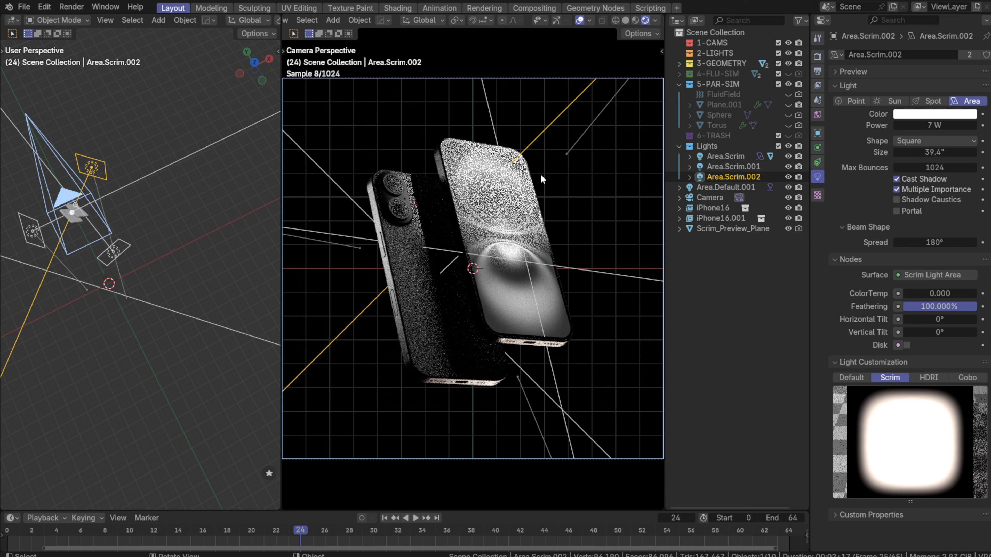
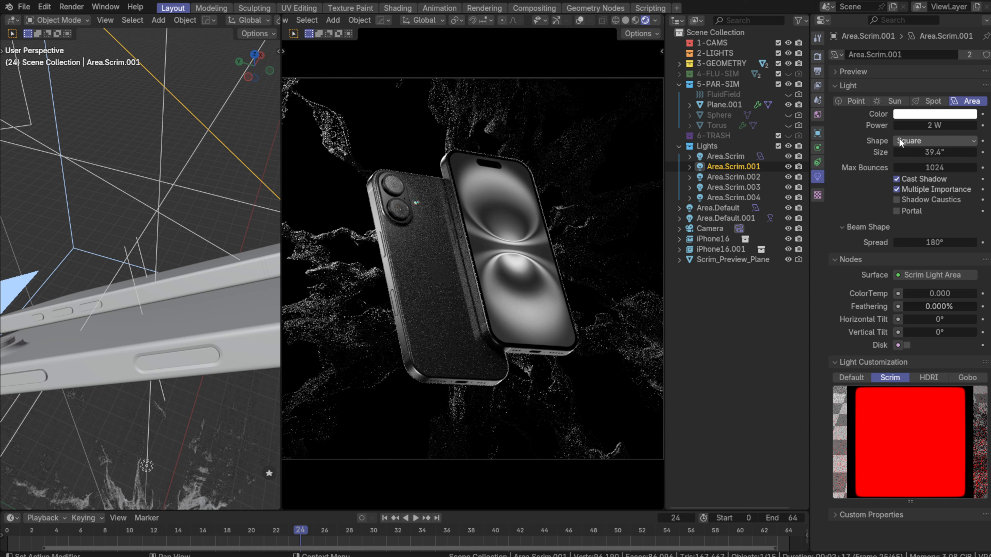
Select the first scrim light and toggle the viewport visibility of the Area.Default light
click(725, 157)
click(787, 207)
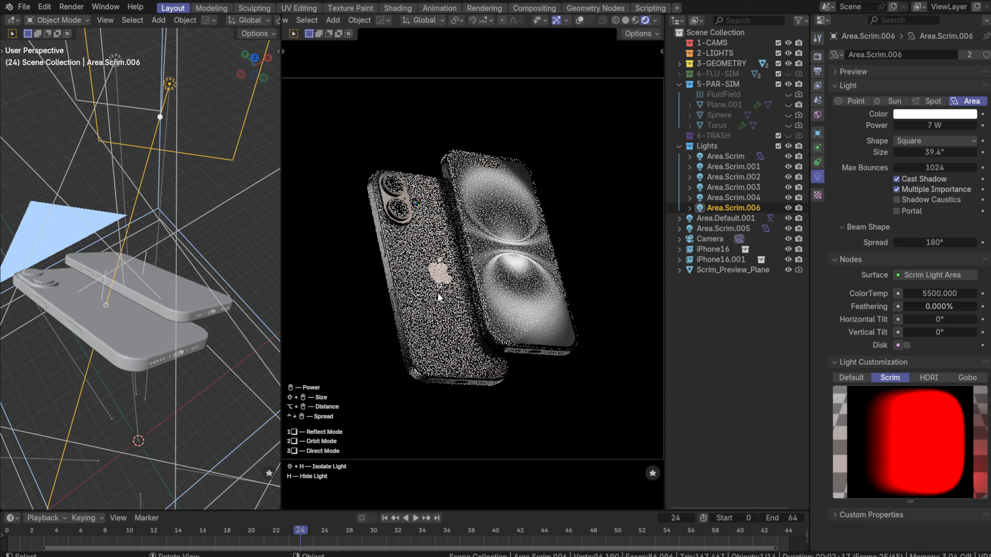
Aim the Area.Scrim.006 light at the rear iPhone's Apple logo and move it about −0.66" along X and −1.97" along Y
drag(438, 294, 444, 272)
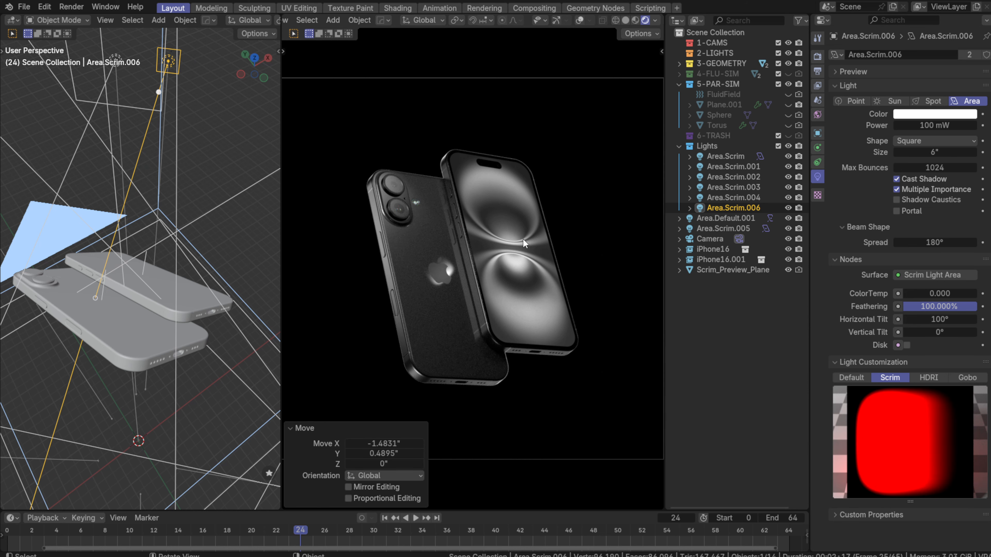
key(g)
click(492, 233)
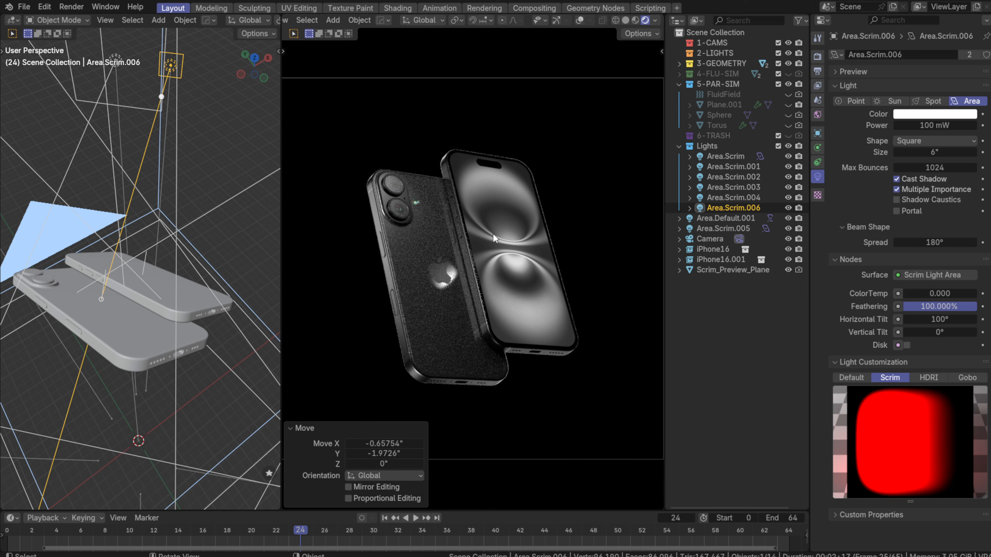